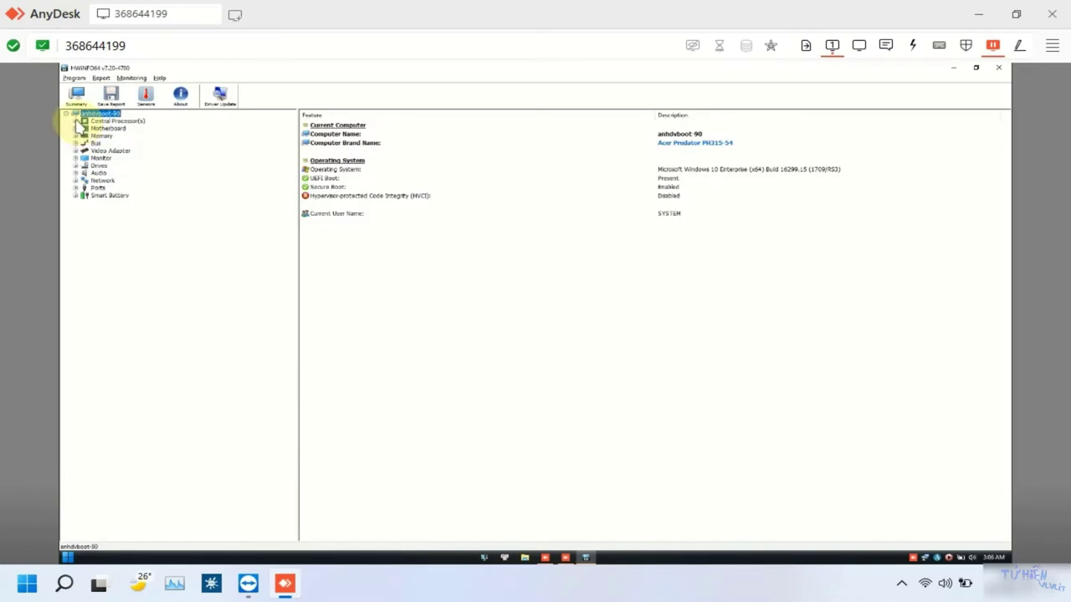
Examine the processor and motherboard details in HWiNFO, then close it and refresh the desktop.
{"action": "left_click", "coordinate": [76, 121]}
{"action": "left_click", "coordinate": [110, 129]}
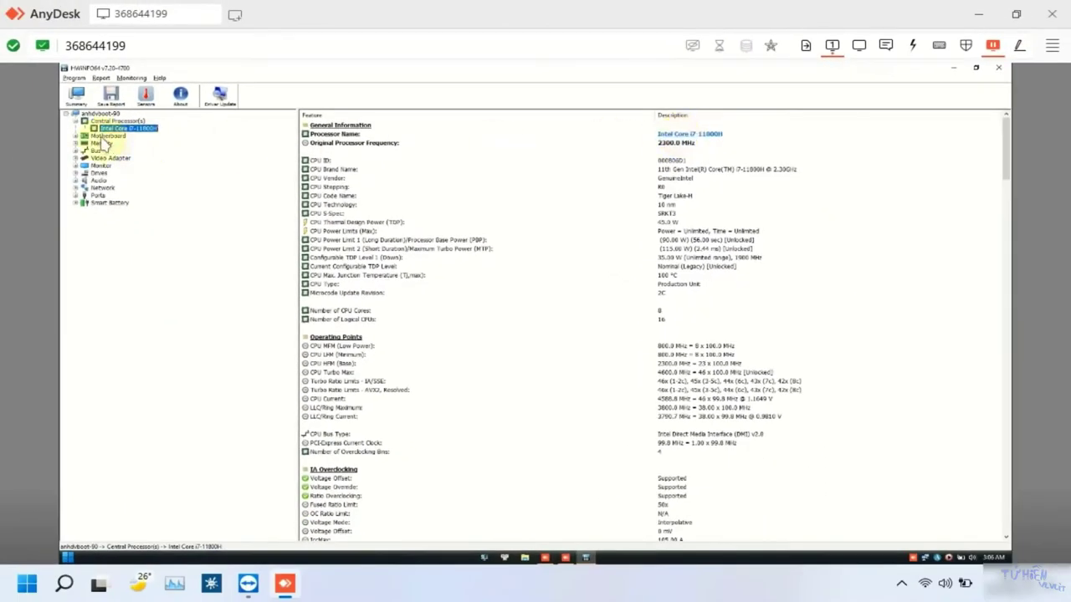
{"action": "left_click", "coordinate": [106, 137]}
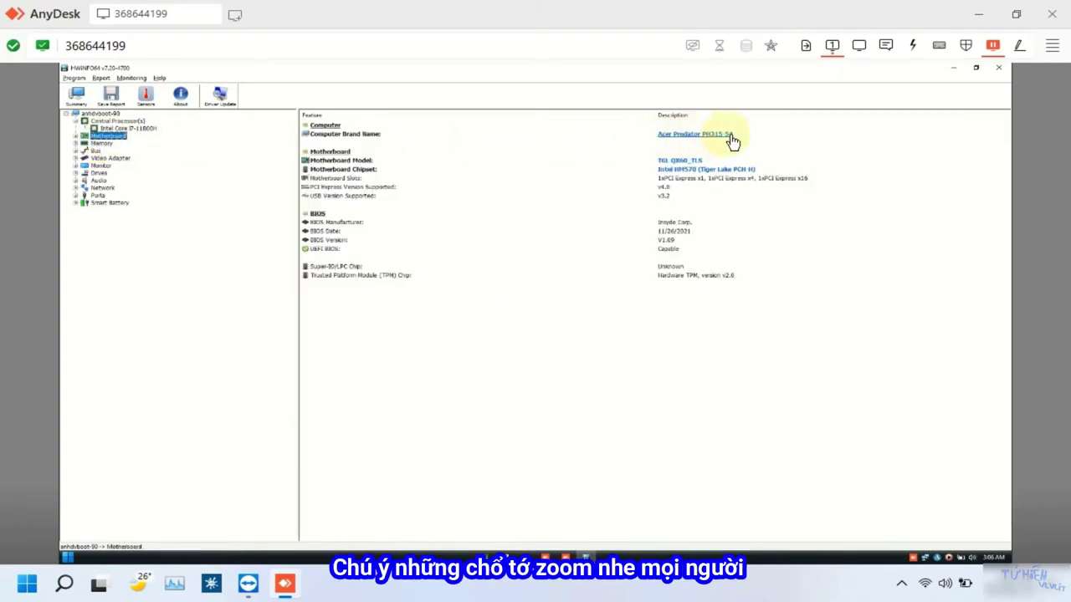
{"action": "left_click", "coordinate": [1002, 71]}
{"action": "right_click", "coordinate": [411, 198]}
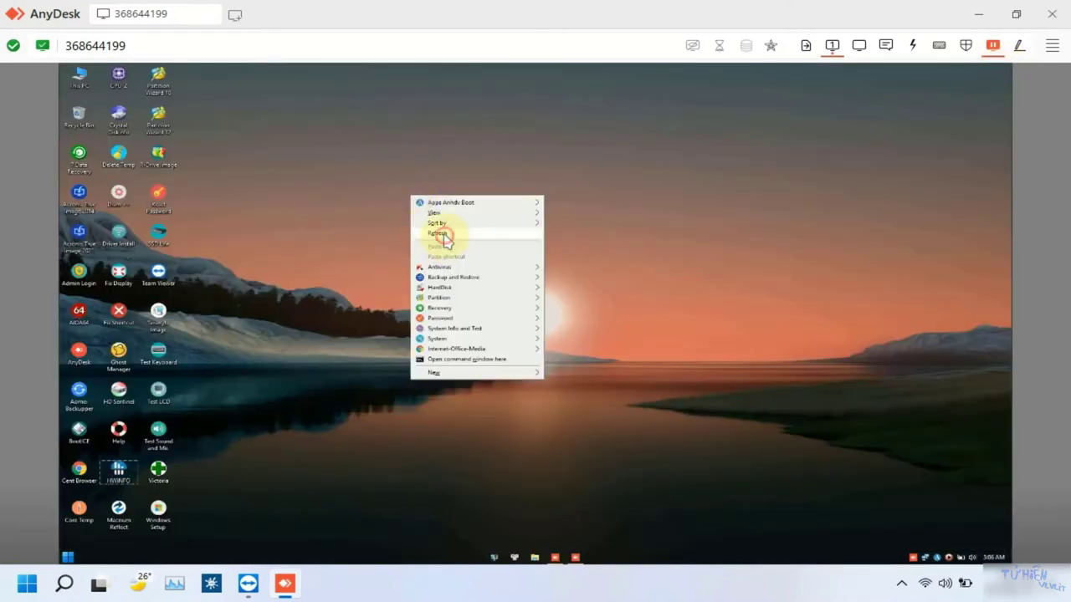
{"action": "left_click", "coordinate": [444, 237]}
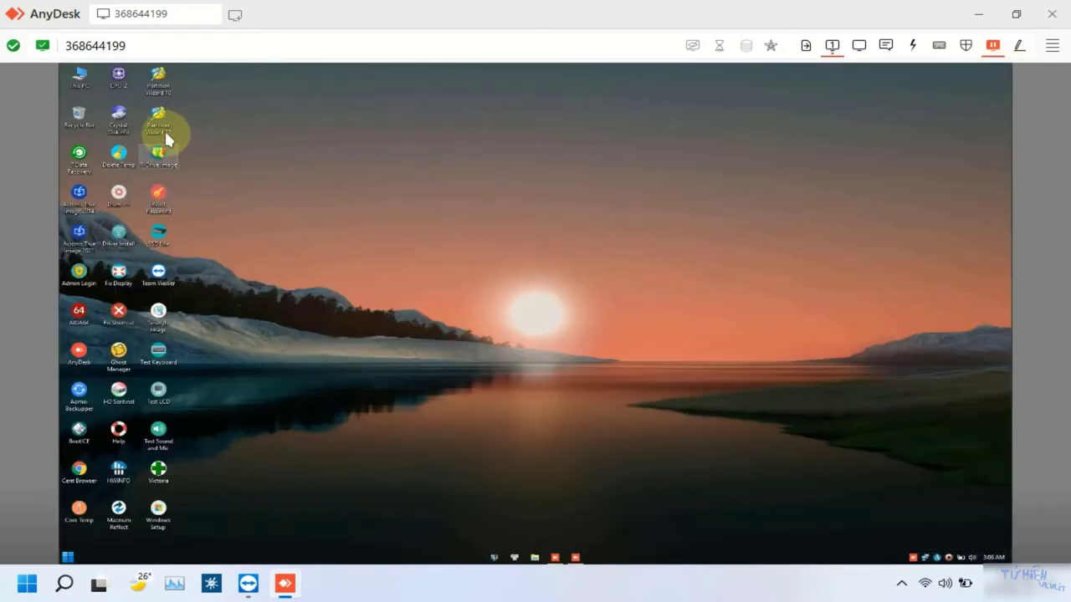
Browse to the Apps\Drivers\RST folder on the BOOT (E:) drive in a maximized window.
{"action": "double_click", "coordinate": [81, 80]}
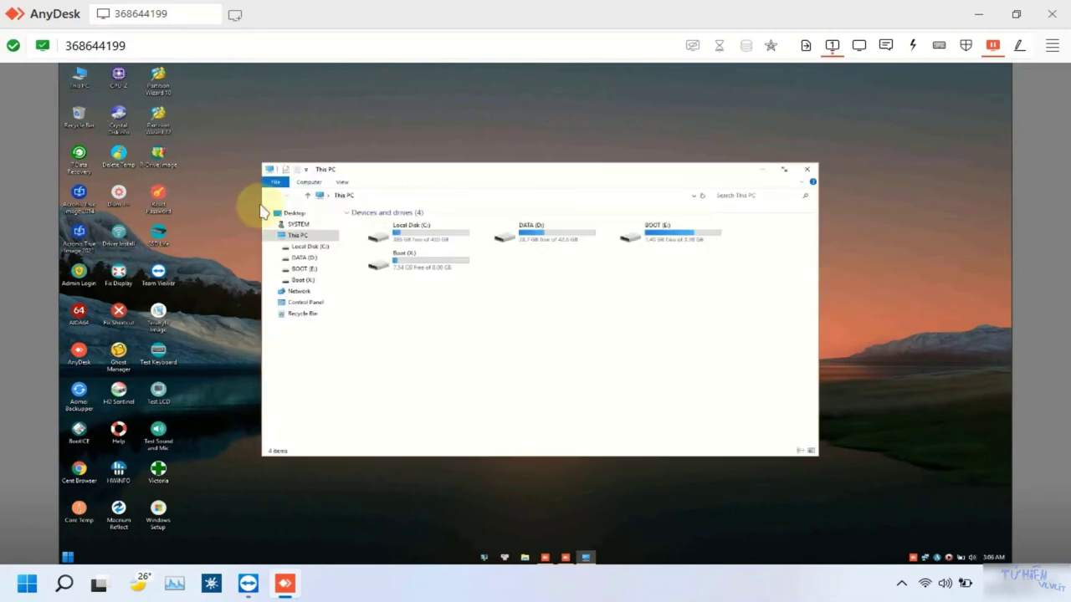
{"action": "left_click", "coordinate": [787, 173]}
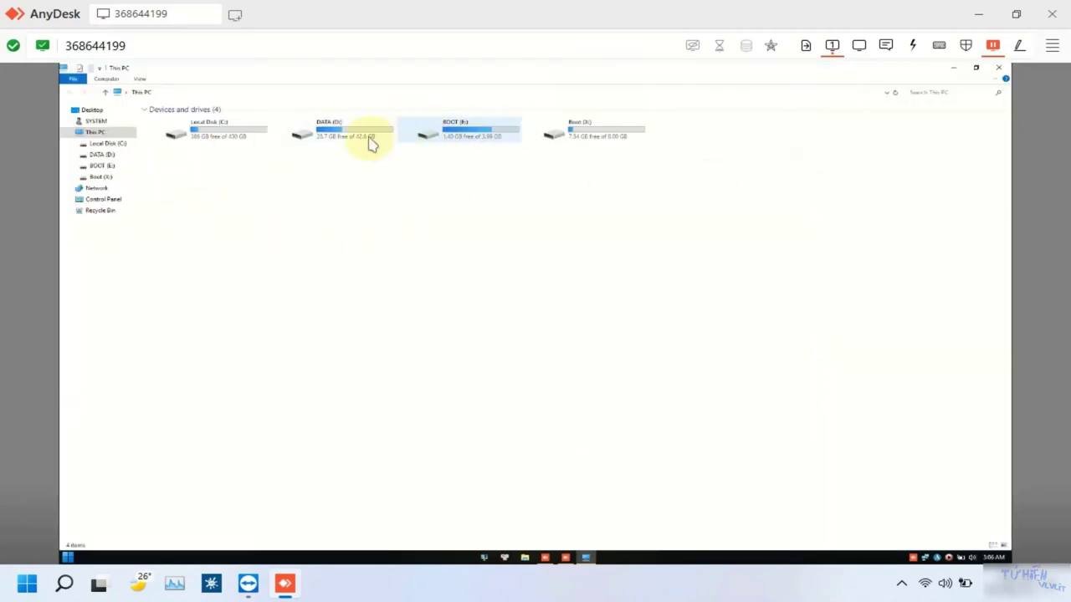
{"action": "double_click", "coordinate": [449, 137]}
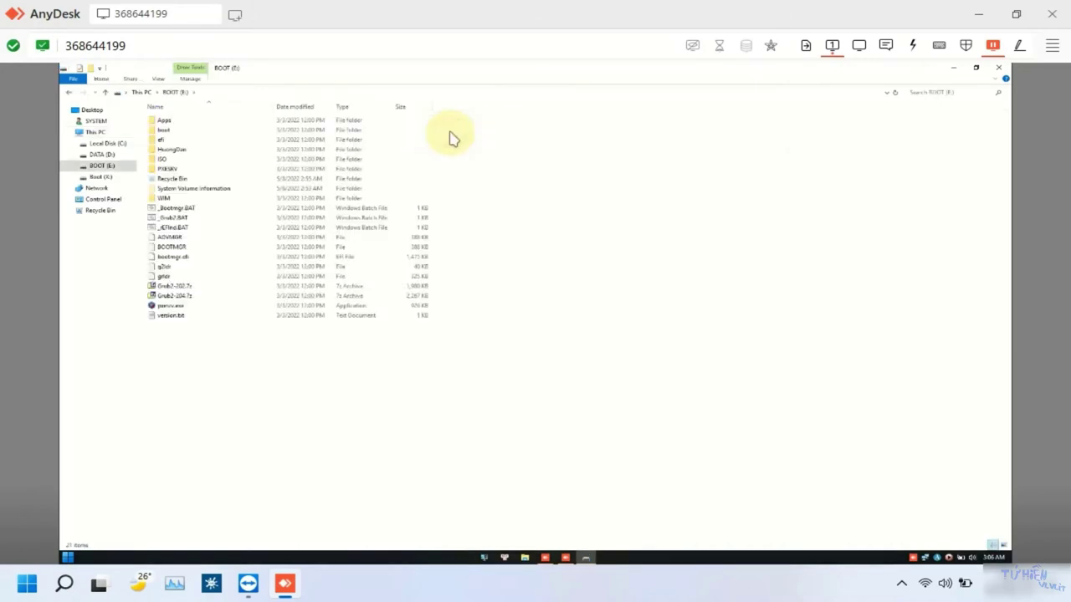
{"action": "double_click", "coordinate": [165, 124]}
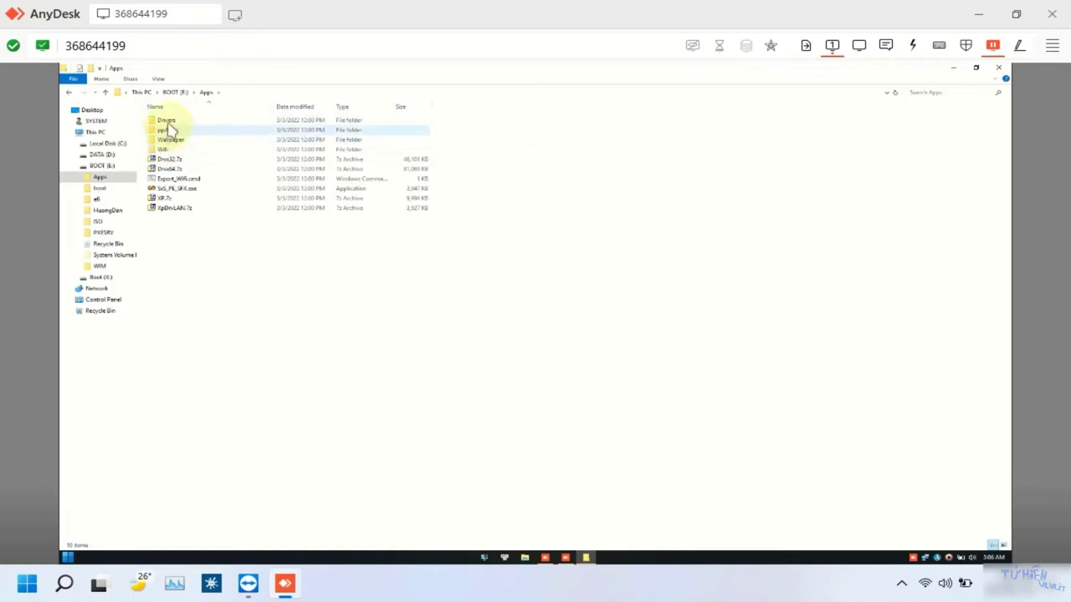
{"action": "double_click", "coordinate": [167, 121]}
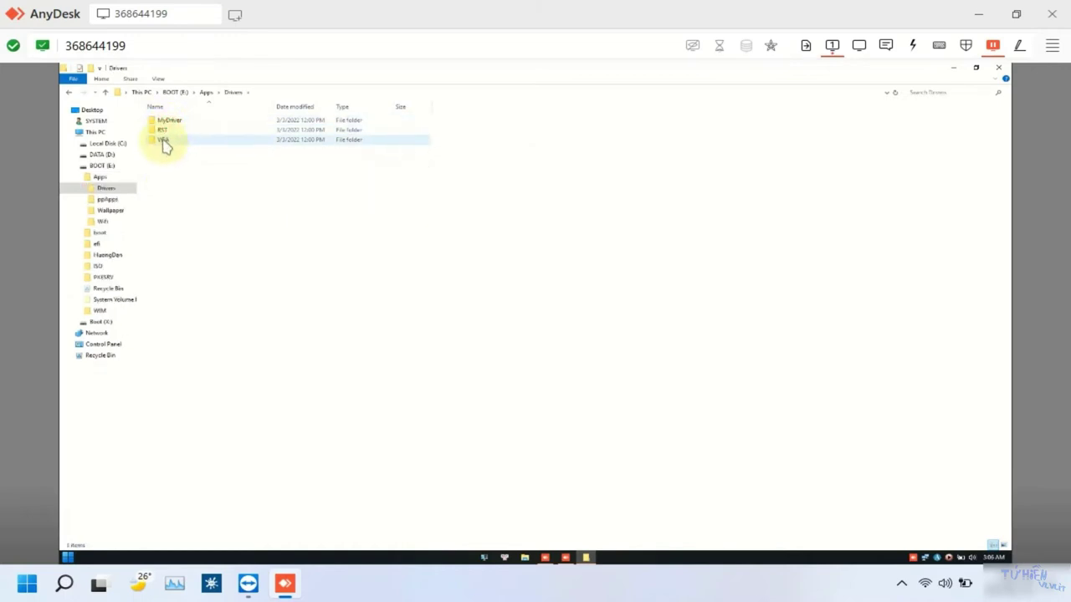
{"action": "double_click", "coordinate": [163, 131]}
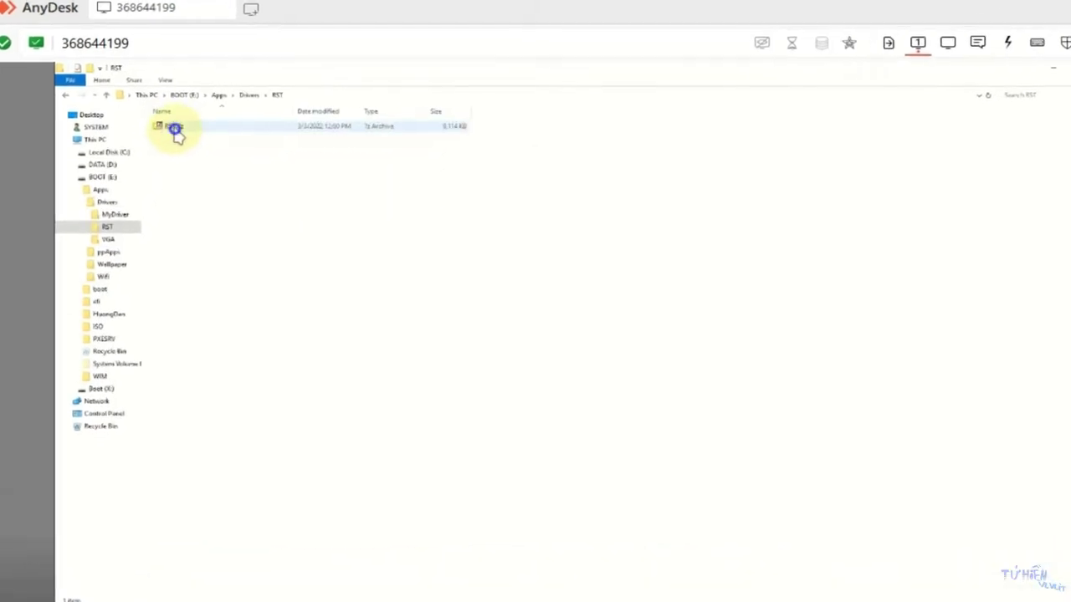
Extract the RST.7z archive into its current folder with 7-Zip.
{"action": "right_click", "coordinate": [175, 132]}
{"action": "mouse_move", "coordinate": [311, 204]}
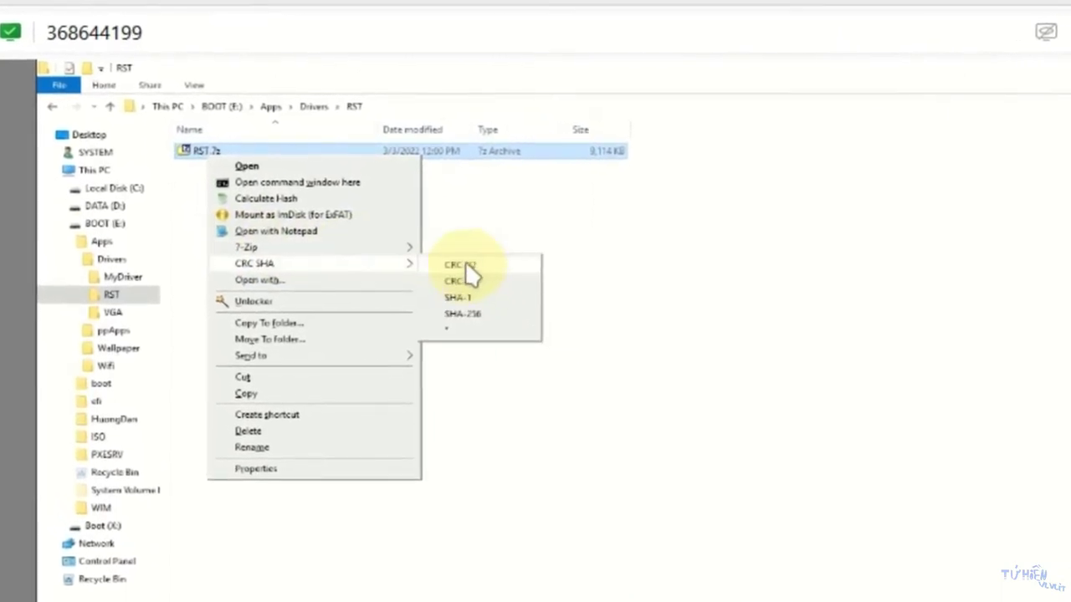
{"action": "mouse_move", "coordinate": [335, 246]}
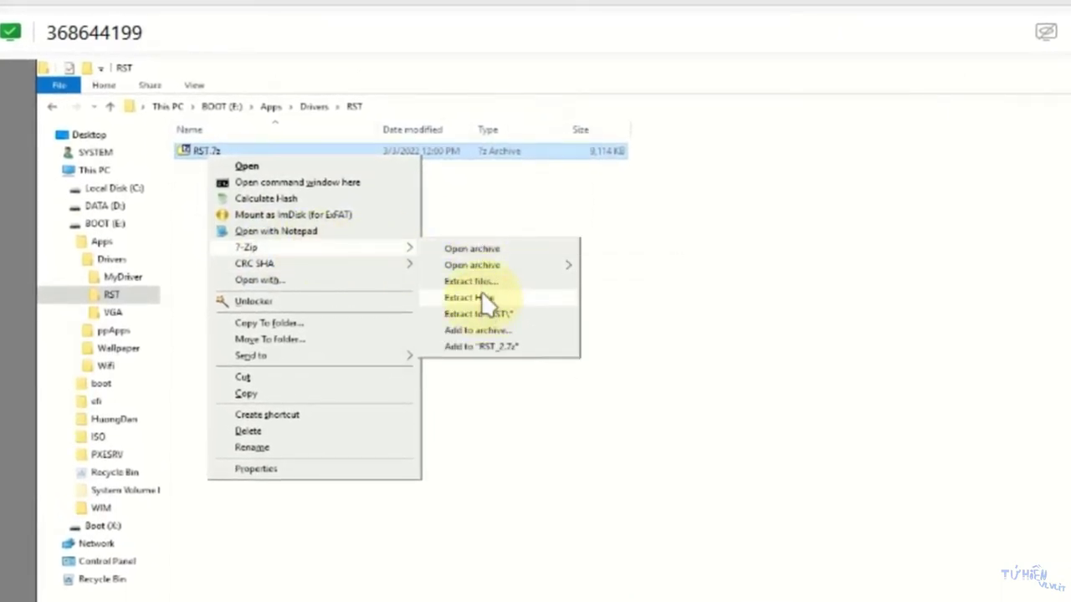
{"action": "left_click", "coordinate": [483, 297]}
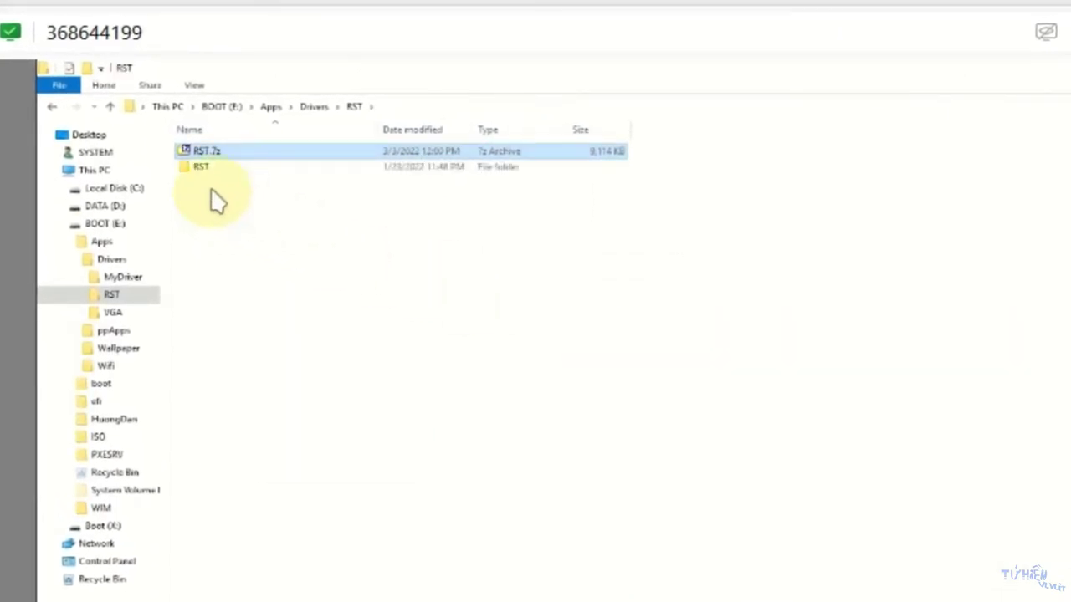
Look through the extracted RST folder and its Intel_RST_VMD1 driver files, then close the window and refresh the desktop.
{"action": "double_click", "coordinate": [202, 169]}
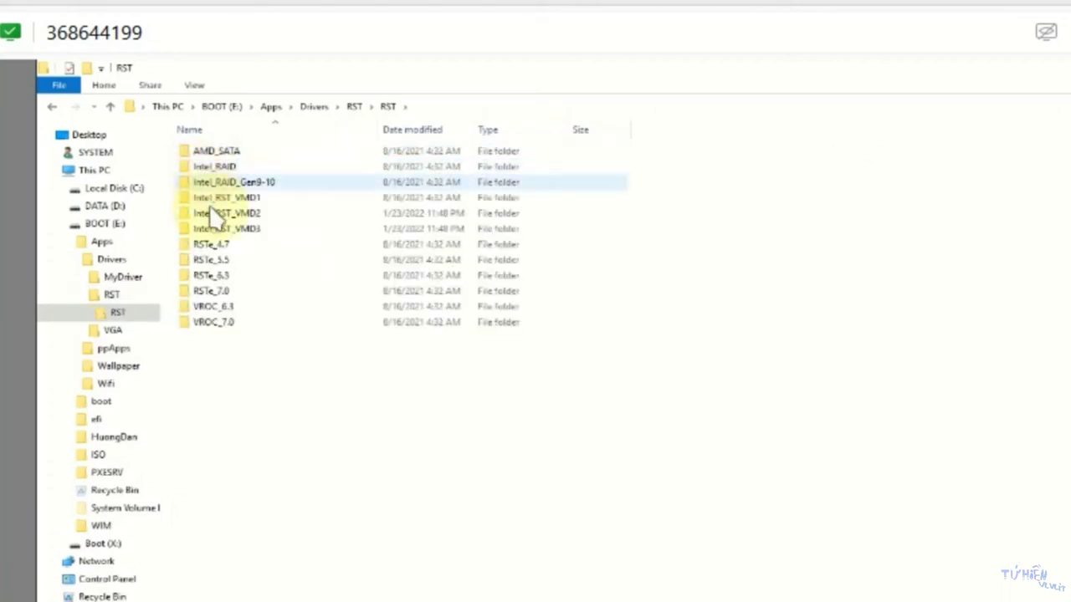
{"action": "double_click", "coordinate": [225, 199]}
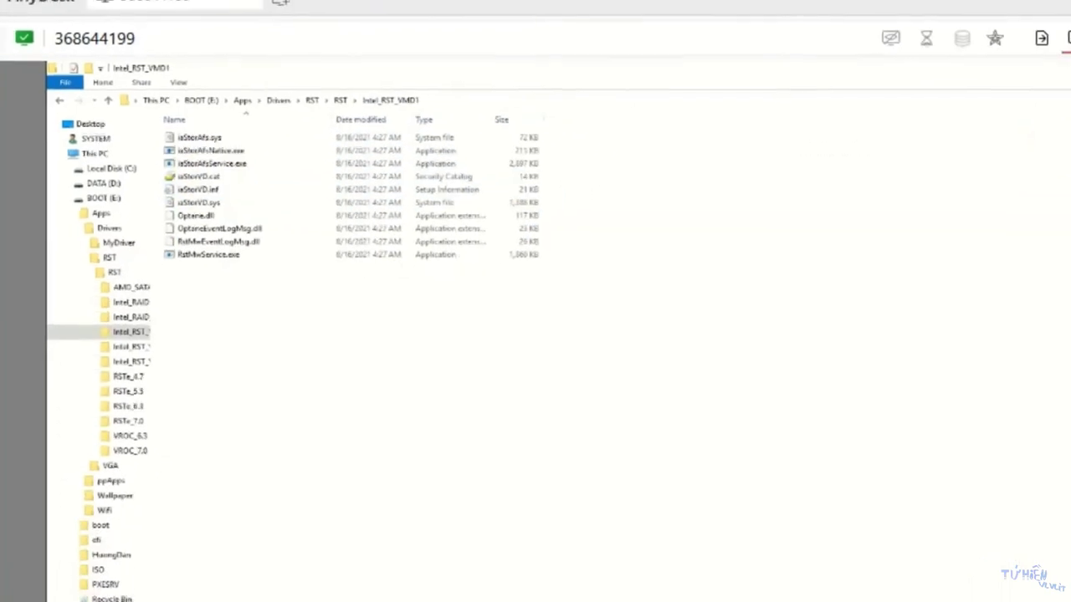
{"action": "left_click", "coordinate": [1002, 68]}
{"action": "right_click", "coordinate": [383, 168]}
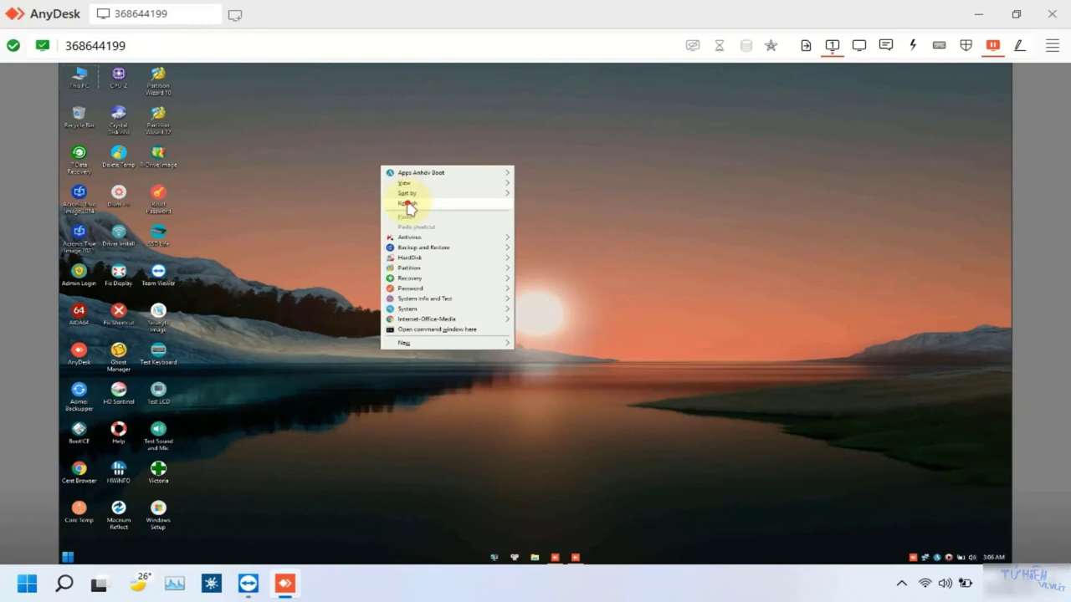
{"action": "left_click", "coordinate": [407, 205]}
Launch Partition Wizard 12 and check the DATA and C: partitions on Disk 1.
{"action": "double_click", "coordinate": [158, 127]}
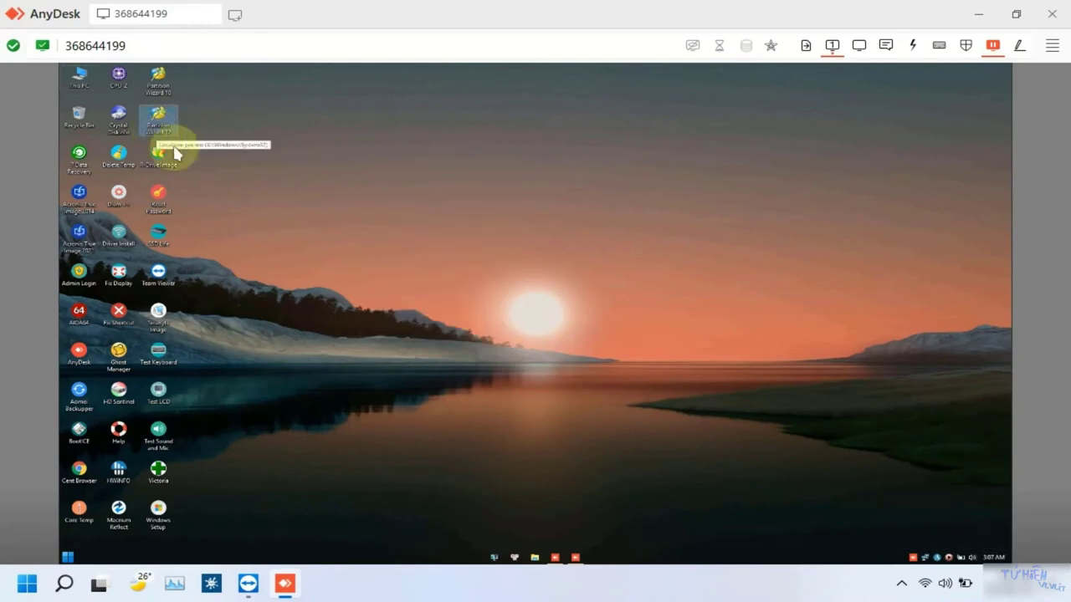
{"action": "left_click", "coordinate": [935, 525]}
{"action": "left_click", "coordinate": [448, 530]}
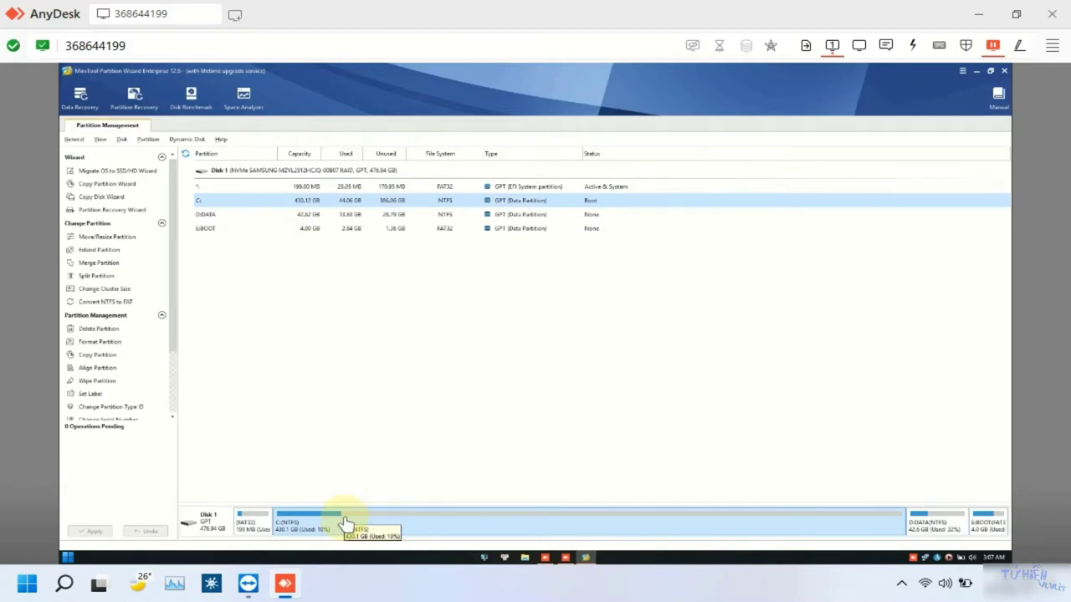
Delete the FAT32 EFI system partition at the start of Disk 1 and apply the pending change.
{"action": "right_click", "coordinate": [253, 524]}
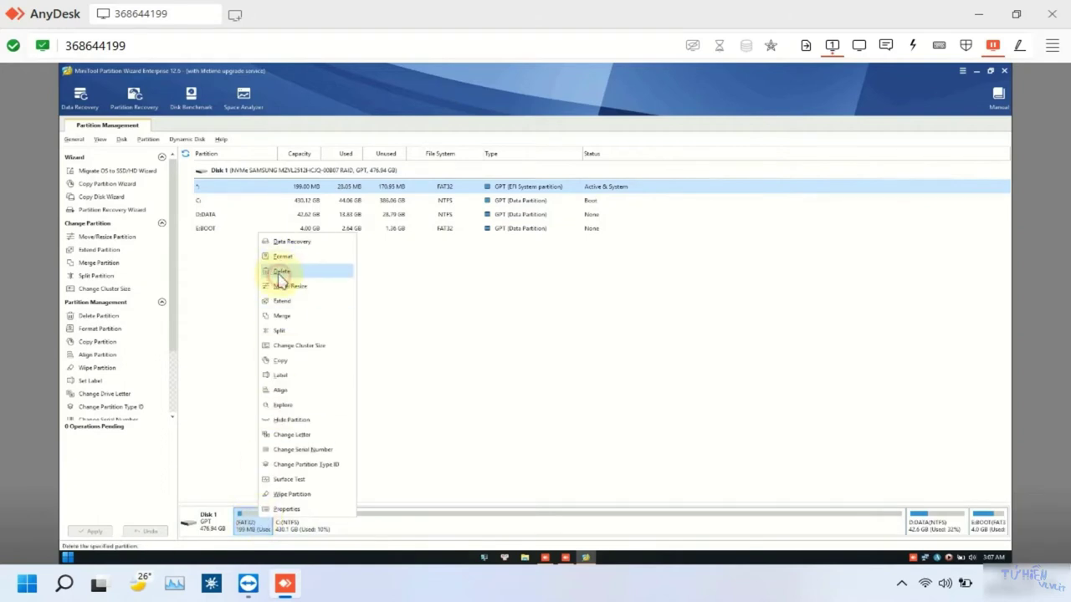
{"action": "left_click", "coordinate": [282, 272]}
{"action": "left_click", "coordinate": [512, 334]}
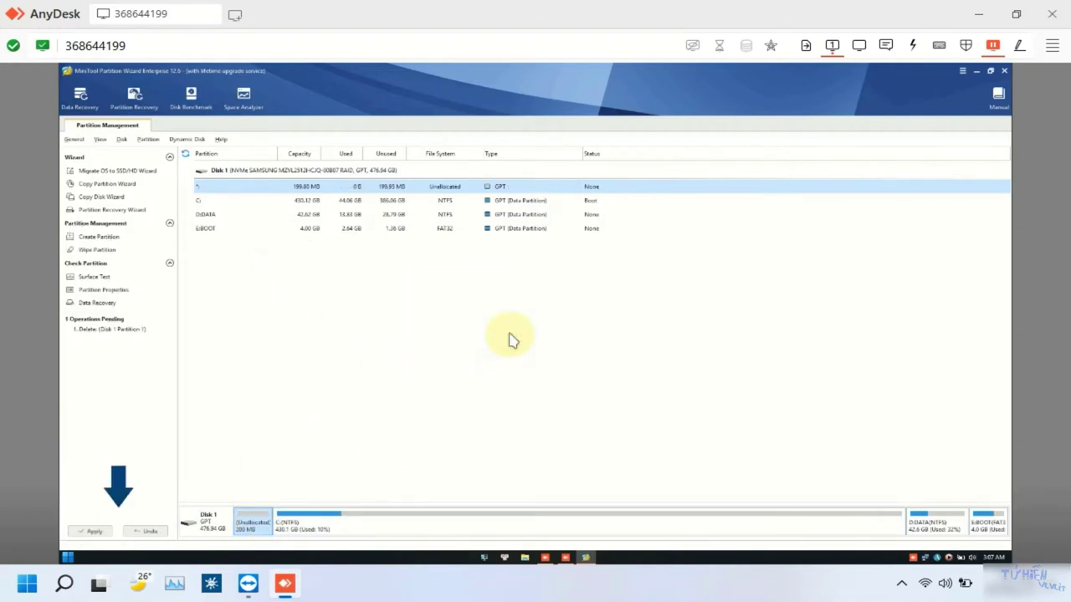
{"action": "left_click", "coordinate": [93, 533]}
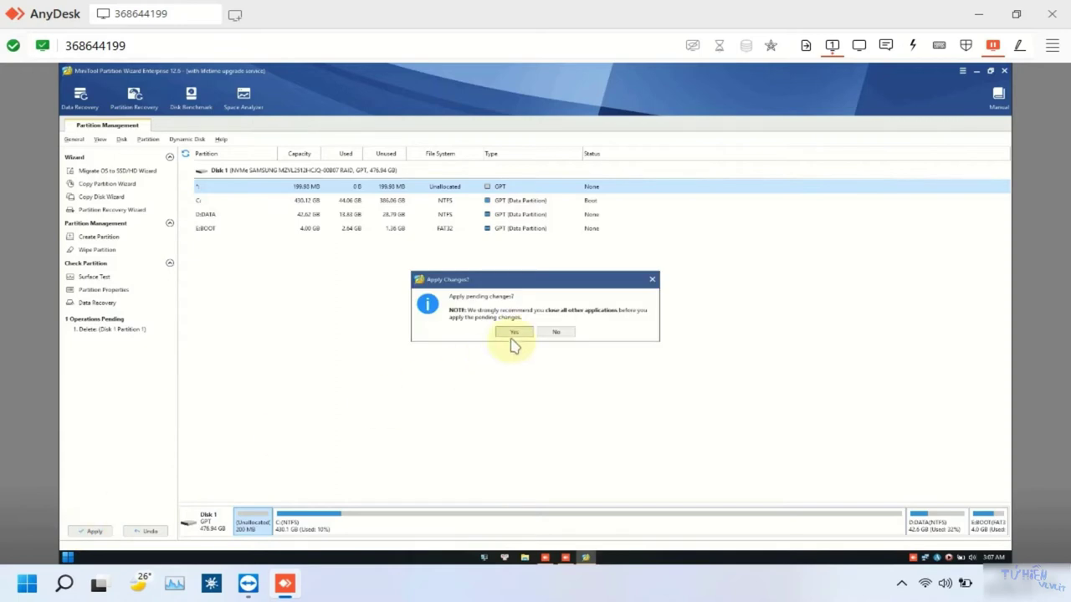
{"action": "left_click", "coordinate": [509, 332]}
{"action": "left_click", "coordinate": [536, 334]}
Delete the C: partition on Disk 1 and apply the pending change.
{"action": "left_click", "coordinate": [316, 527]}
{"action": "right_click", "coordinate": [317, 527]}
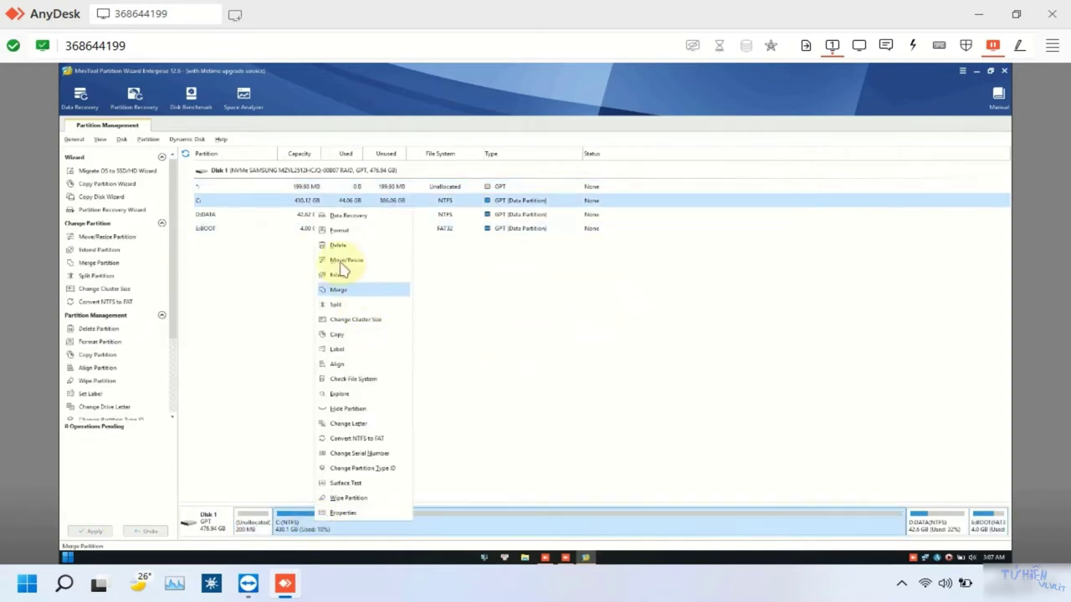
{"action": "left_click", "coordinate": [337, 247]}
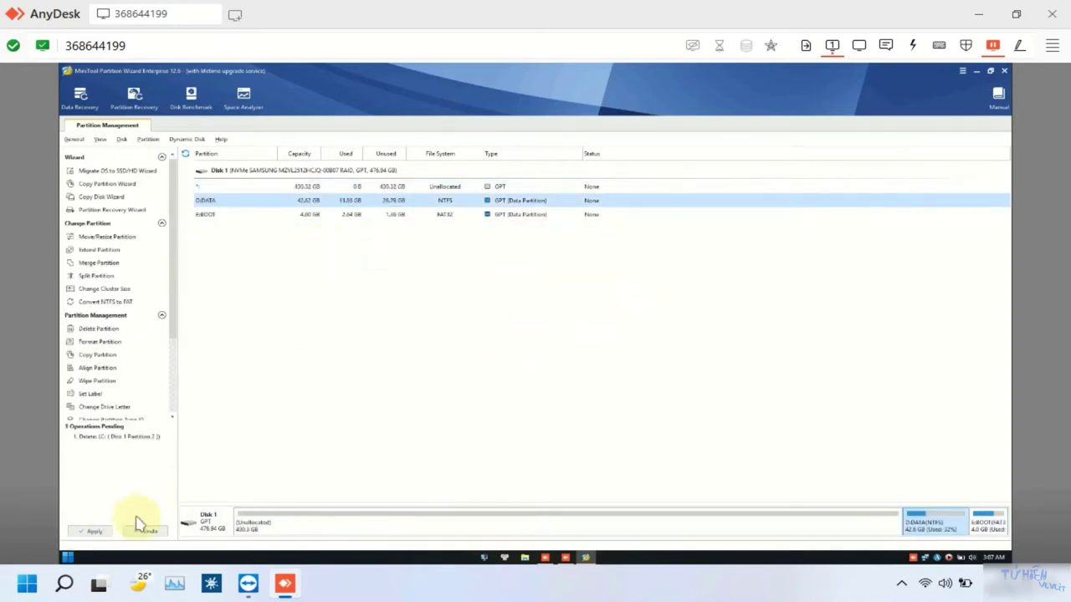
{"action": "left_click", "coordinate": [92, 532]}
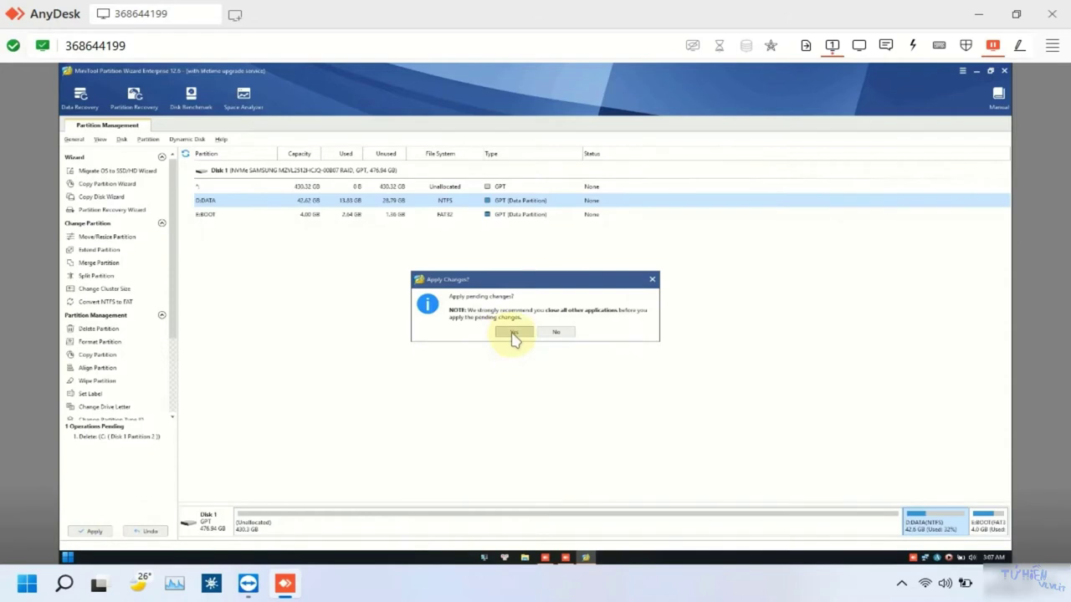
{"action": "left_click", "coordinate": [513, 334]}
{"action": "left_click", "coordinate": [527, 332]}
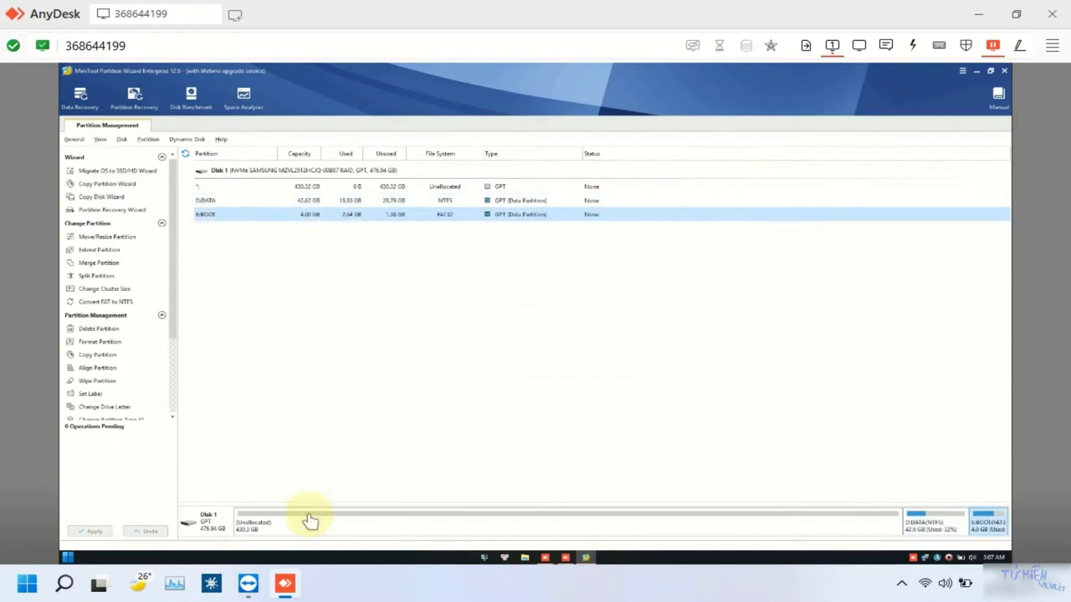
Set up a new primary partition in the unallocated space with the FAT32 file system and the label efi.
{"action": "right_click", "coordinate": [306, 521]}
{"action": "left_click", "coordinate": [329, 467]}
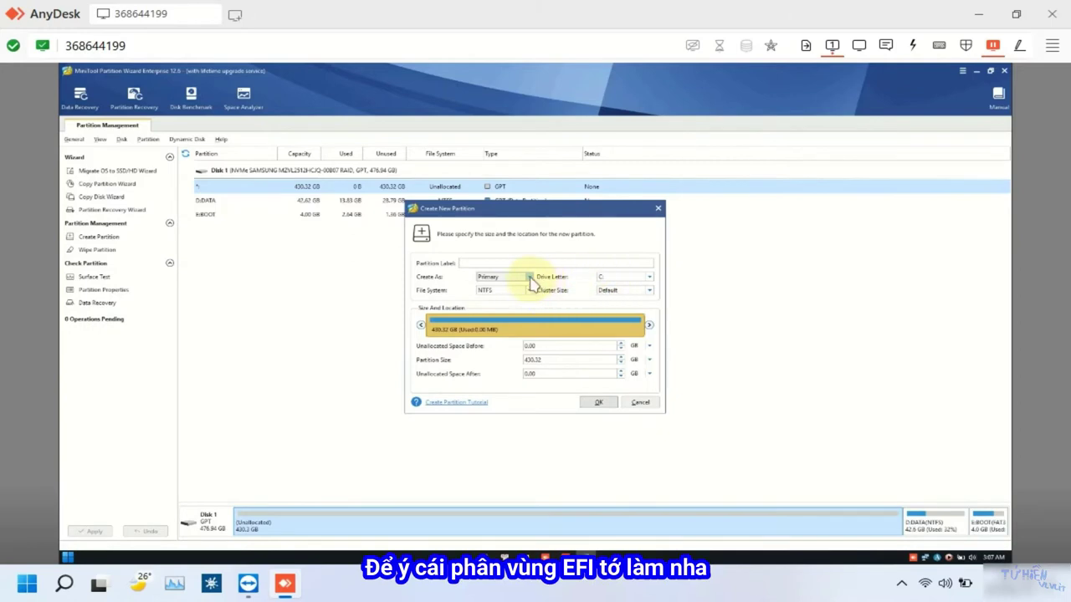
{"action": "left_click", "coordinate": [529, 289]}
{"action": "left_click", "coordinate": [500, 307]}
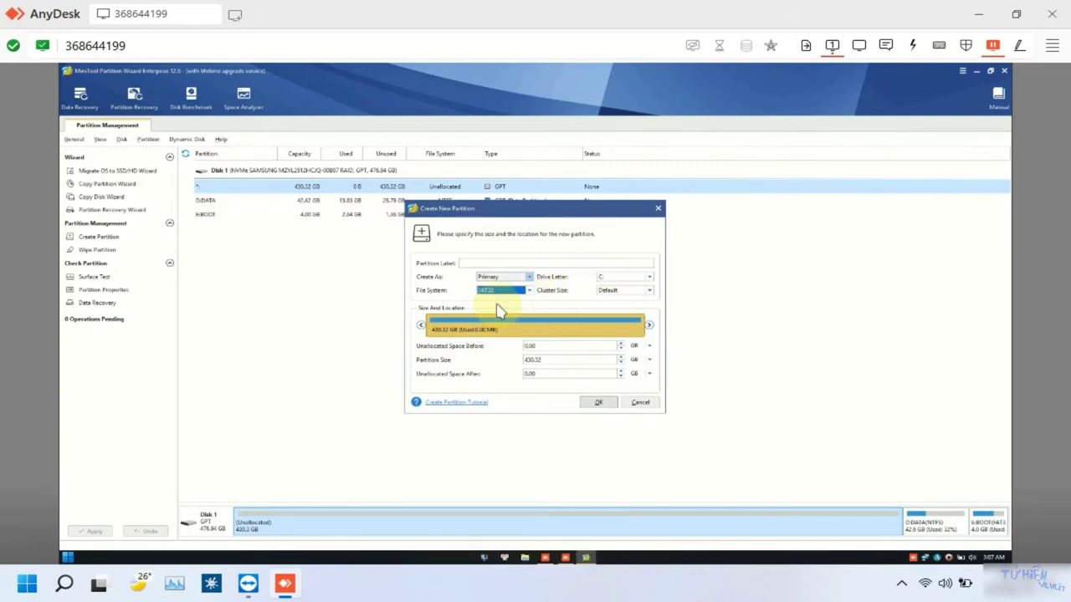
{"action": "left_click", "coordinate": [484, 263]}
{"action": "type", "text": "ef"}
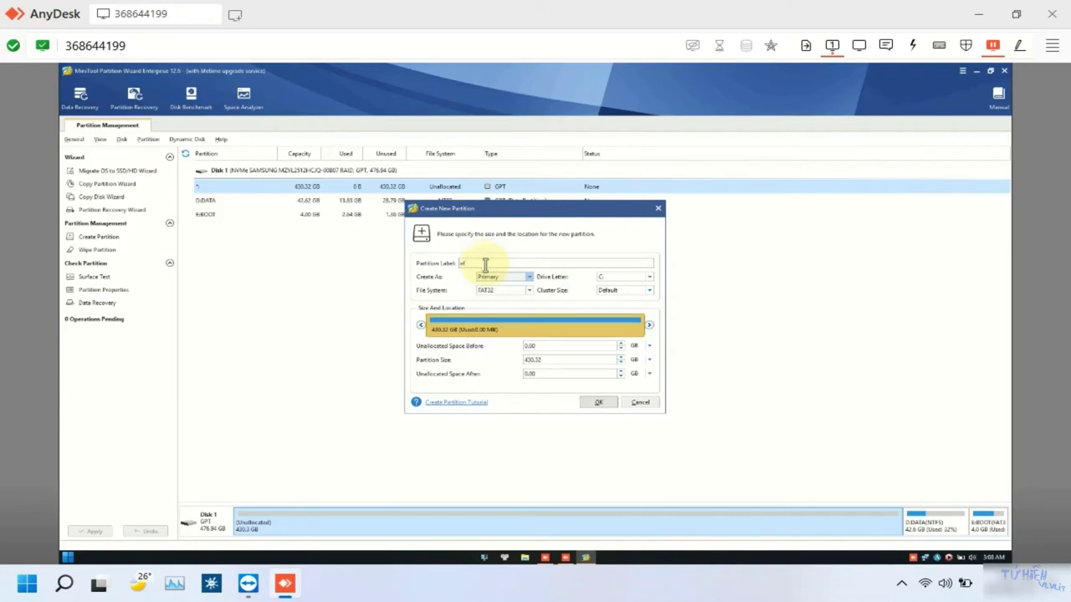
{"action": "type", "text": "i"}
Assign drive letter Z to the new partition, create it and apply the pending change.
{"action": "left_click", "coordinate": [648, 277]}
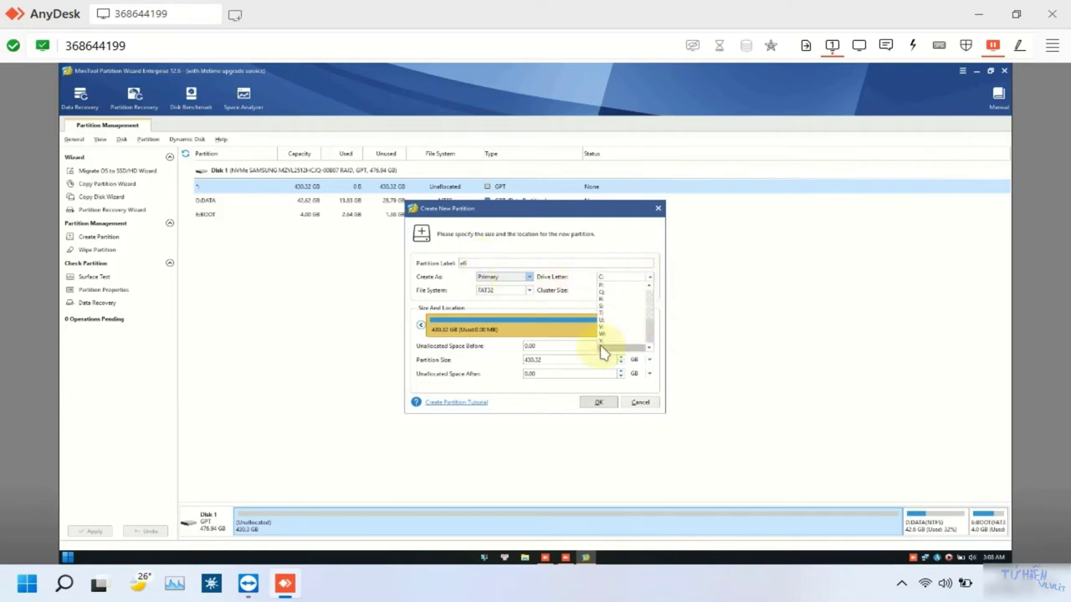
{"action": "left_click", "coordinate": [603, 347]}
{"action": "left_click", "coordinate": [598, 402]}
{"action": "left_click", "coordinate": [88, 531]}
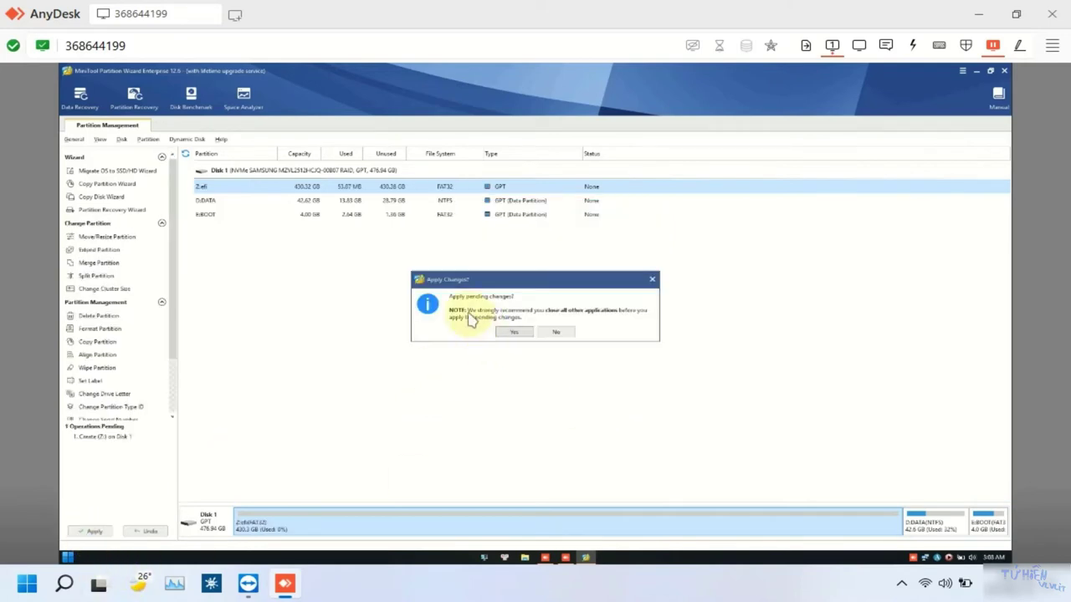
{"action": "left_click", "coordinate": [512, 332]}
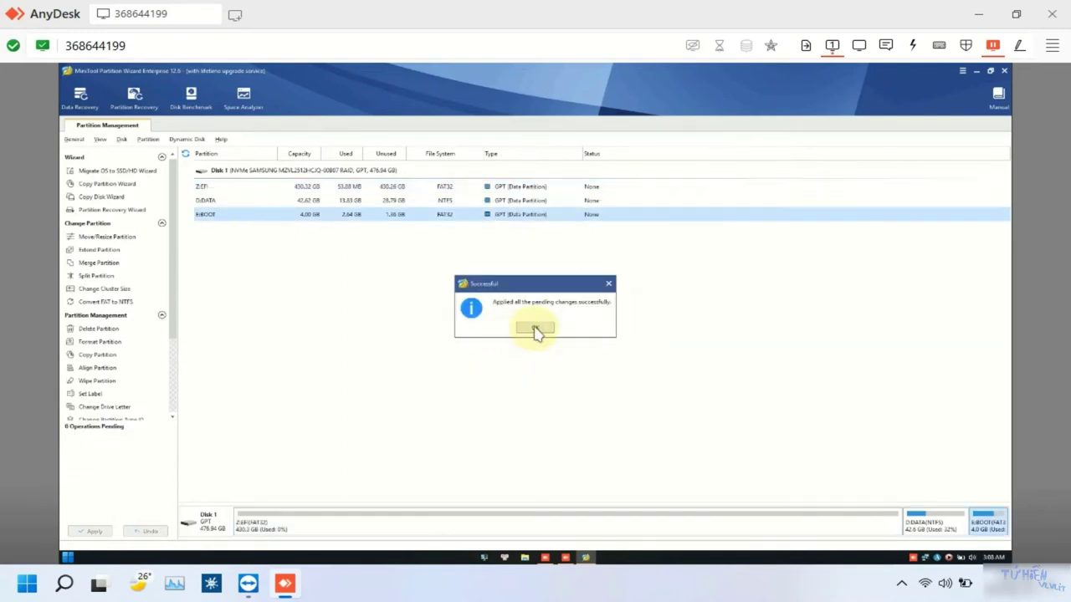
{"action": "left_click", "coordinate": [535, 329]}
Split the Z: EFI partition on Disk 1, setting the original partition size to 200 MB.
{"action": "right_click", "coordinate": [325, 524]}
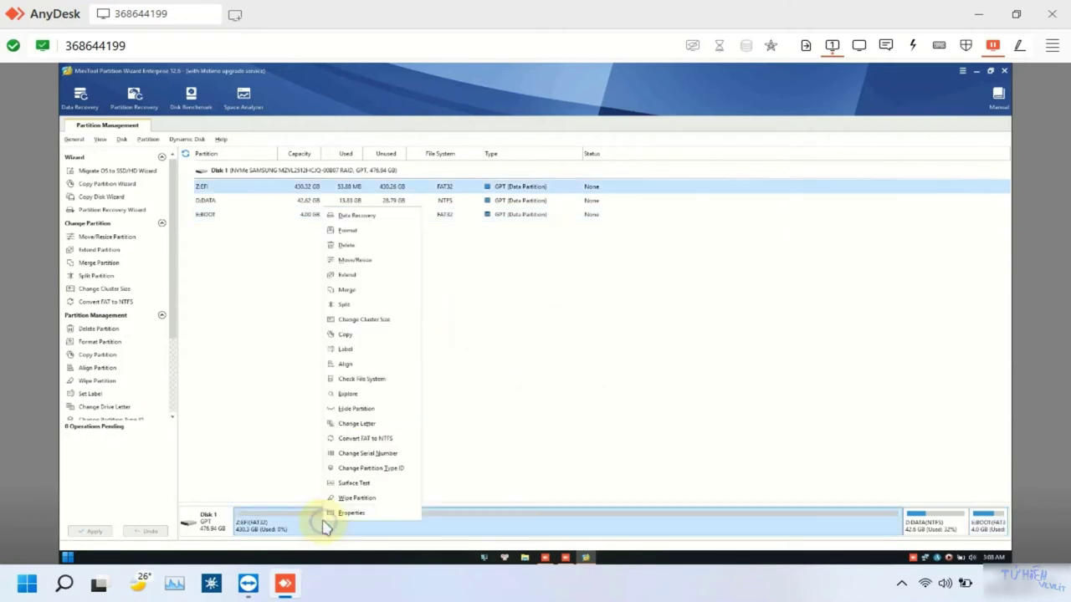
{"action": "left_click", "coordinate": [342, 306]}
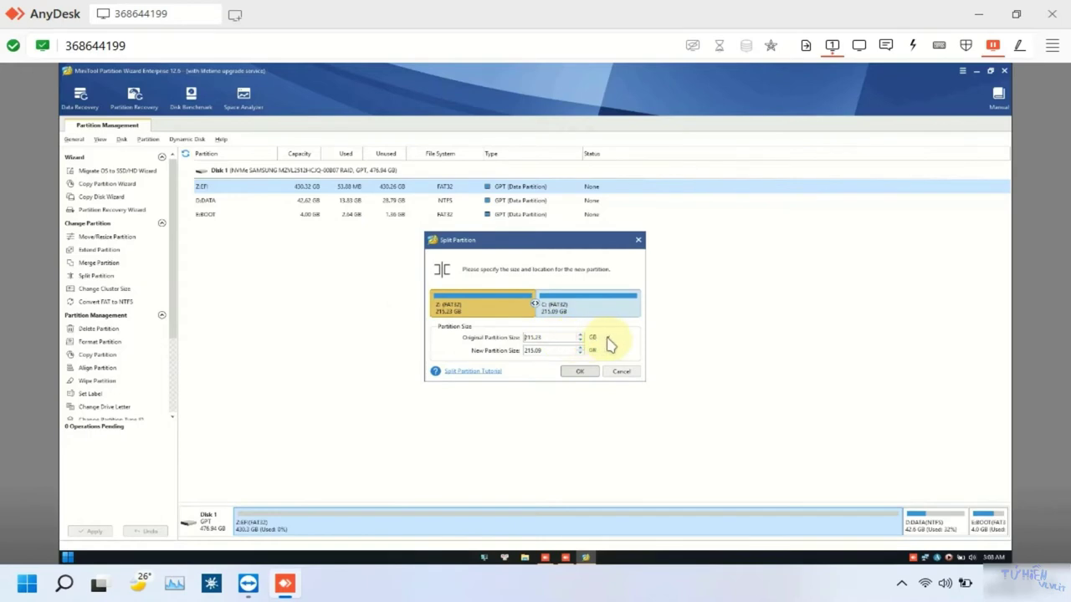
{"action": "left_click_drag", "start_coordinate": [533, 304], "coordinate": [407, 306]}
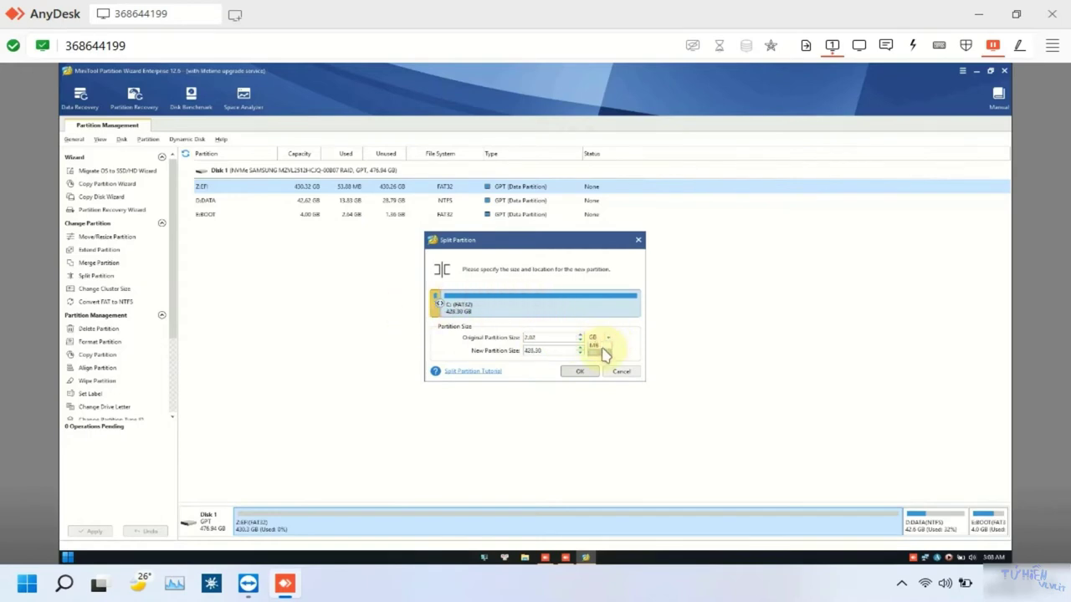
{"action": "left_click", "coordinate": [603, 353]}
{"action": "left_click", "coordinate": [598, 350]}
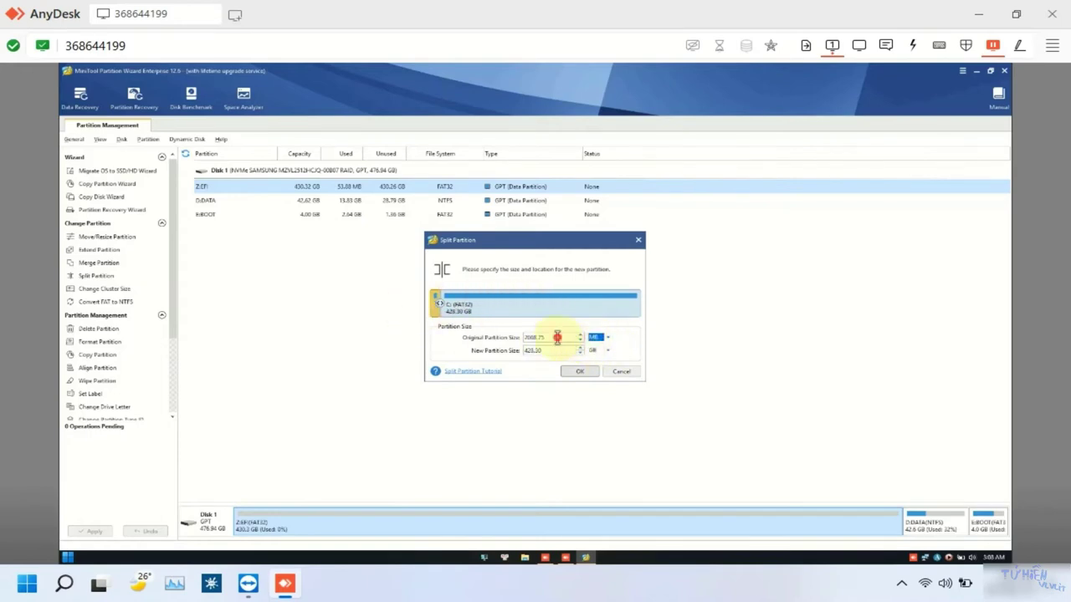
{"action": "left_click_drag", "start_coordinate": [567, 338], "coordinate": [458, 334]}
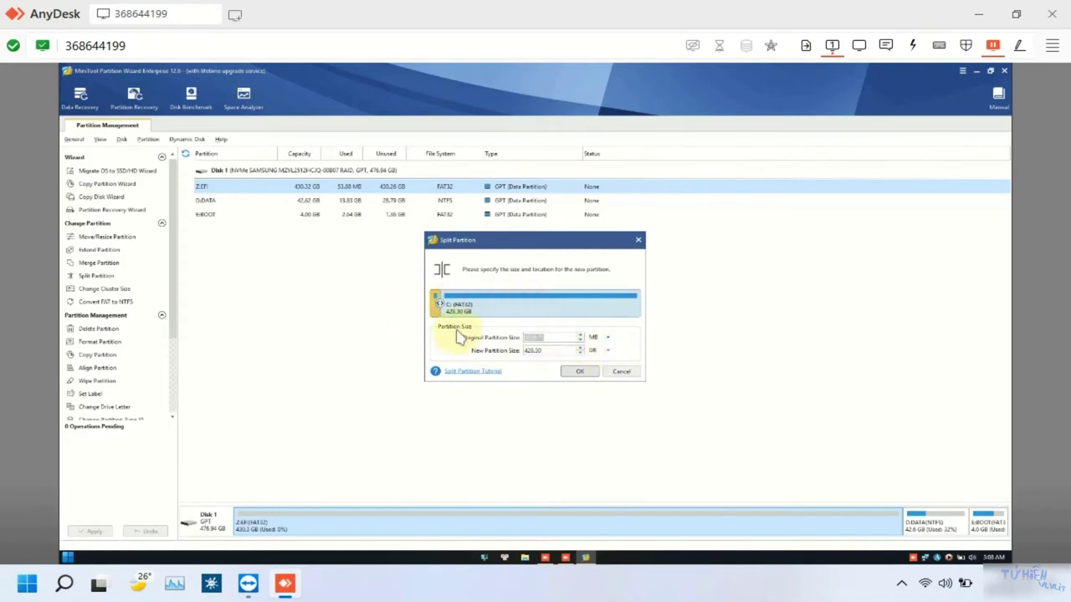
{"action": "left_click", "coordinate": [578, 374]}
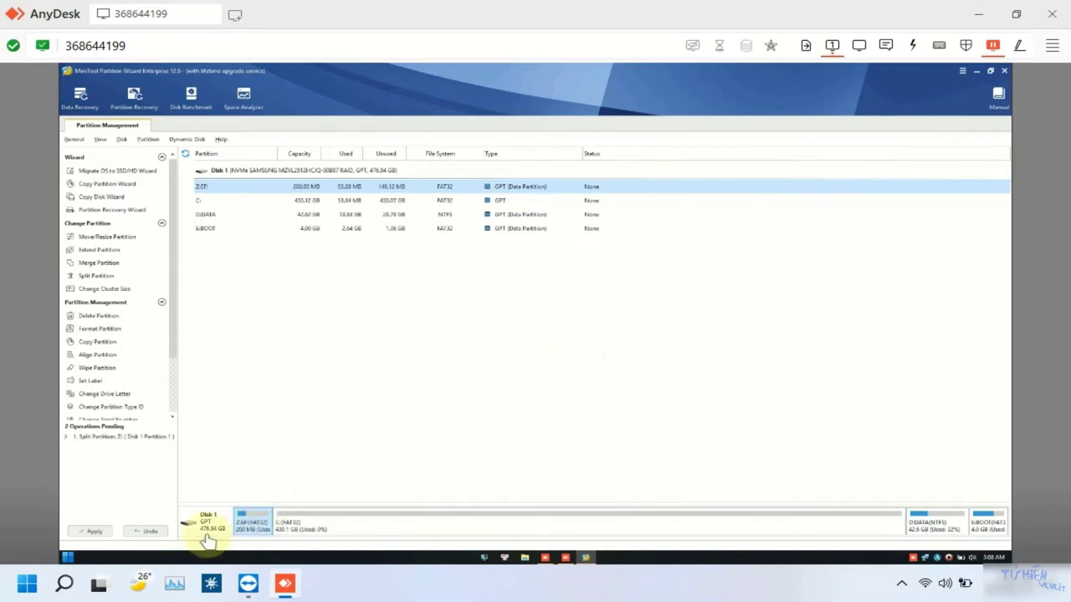
Apply the pending split of the EFI partition and dismiss the CCleaner notification.
{"action": "left_click", "coordinate": [87, 533]}
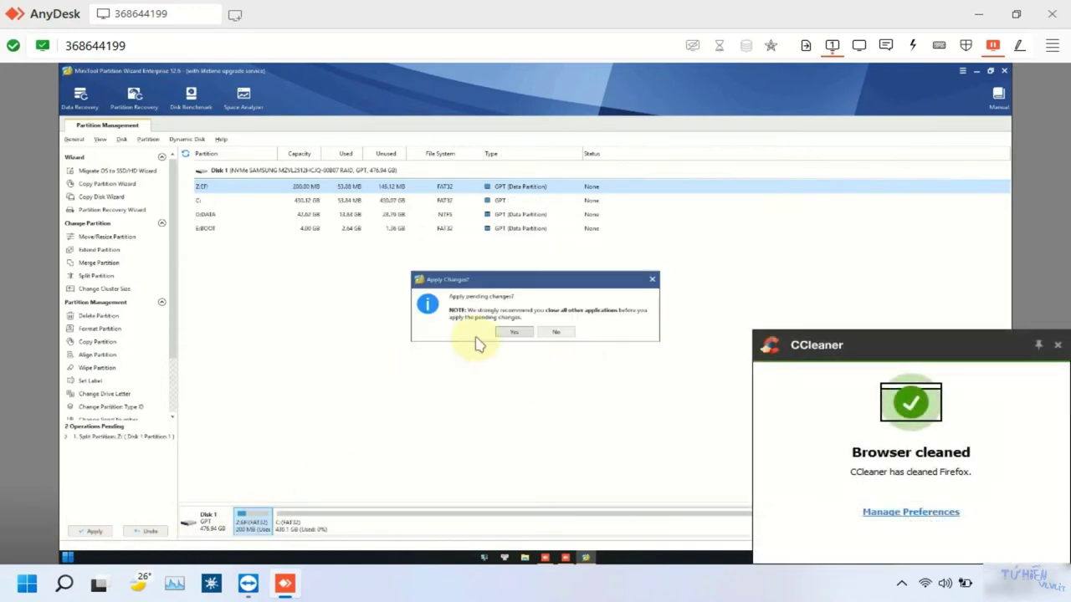
{"action": "left_click", "coordinate": [508, 333]}
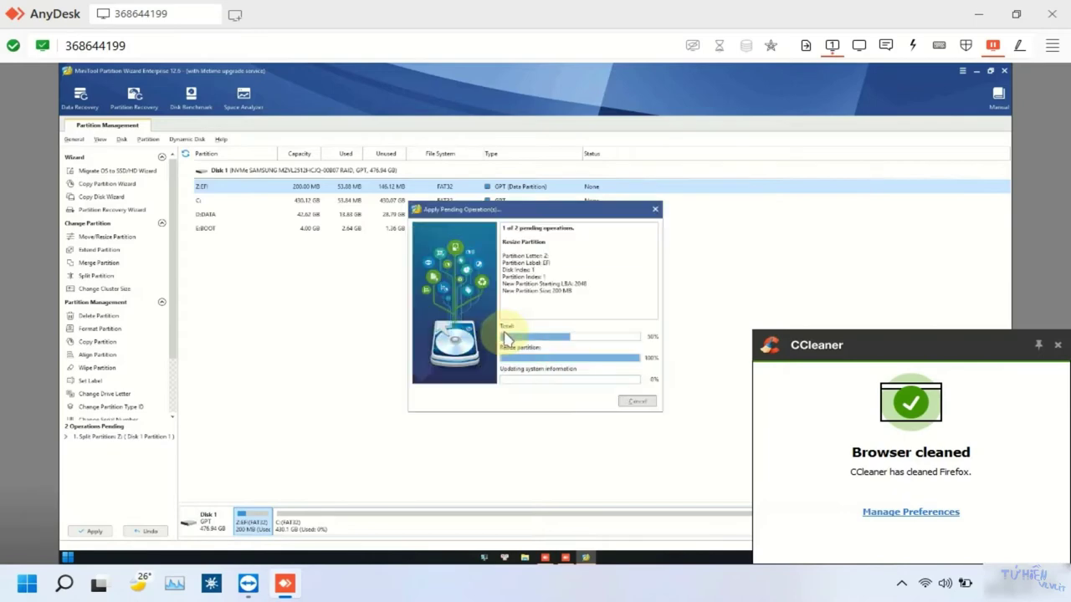
{"action": "left_click", "coordinate": [1057, 344]}
{"action": "left_click", "coordinate": [532, 330]}
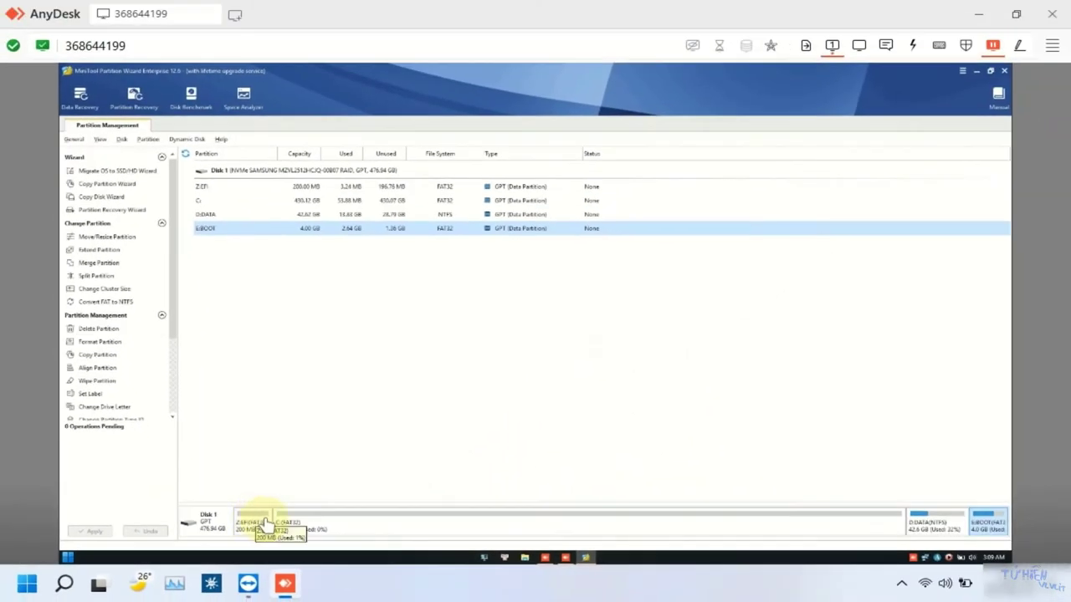
Format the C: partition as NTFS with the label win10 and apply the pending change.
{"action": "left_click", "coordinate": [306, 519]}
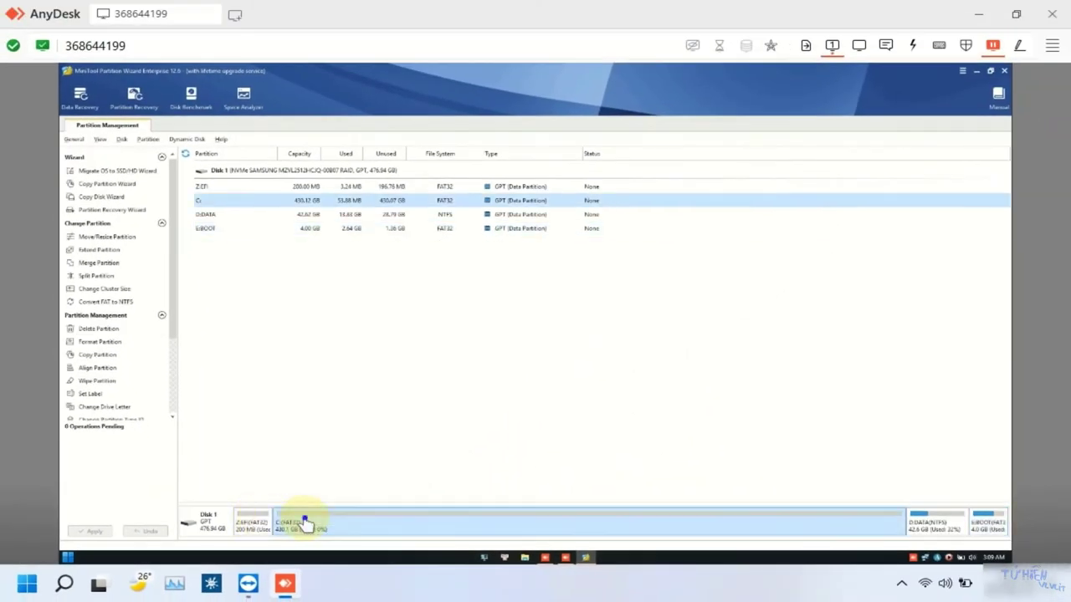
{"action": "right_click", "coordinate": [306, 518]}
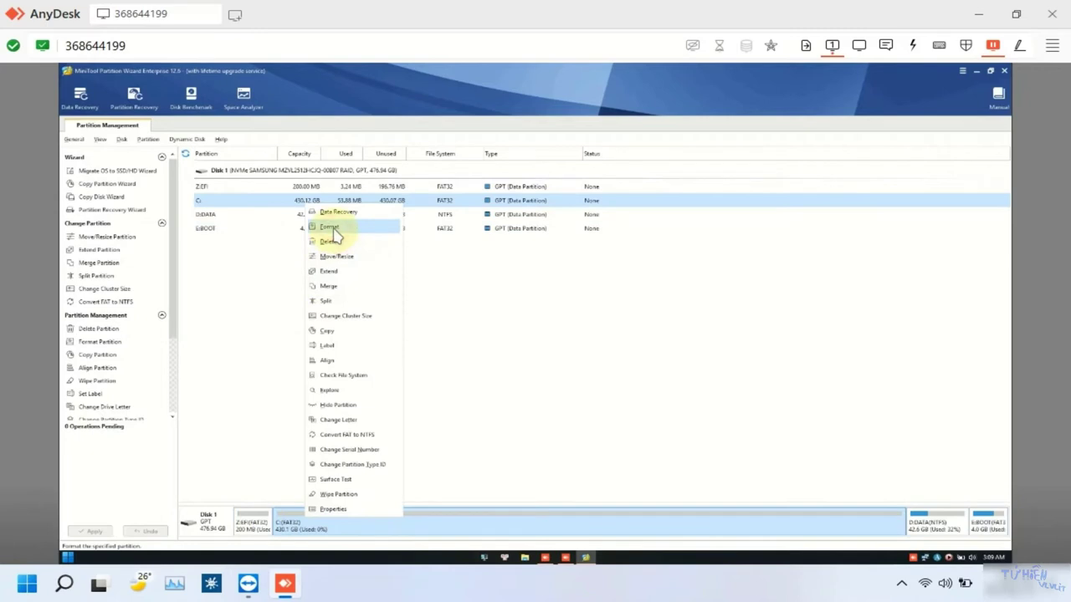
{"action": "left_click", "coordinate": [329, 227]}
{"action": "type", "text": "win1"}
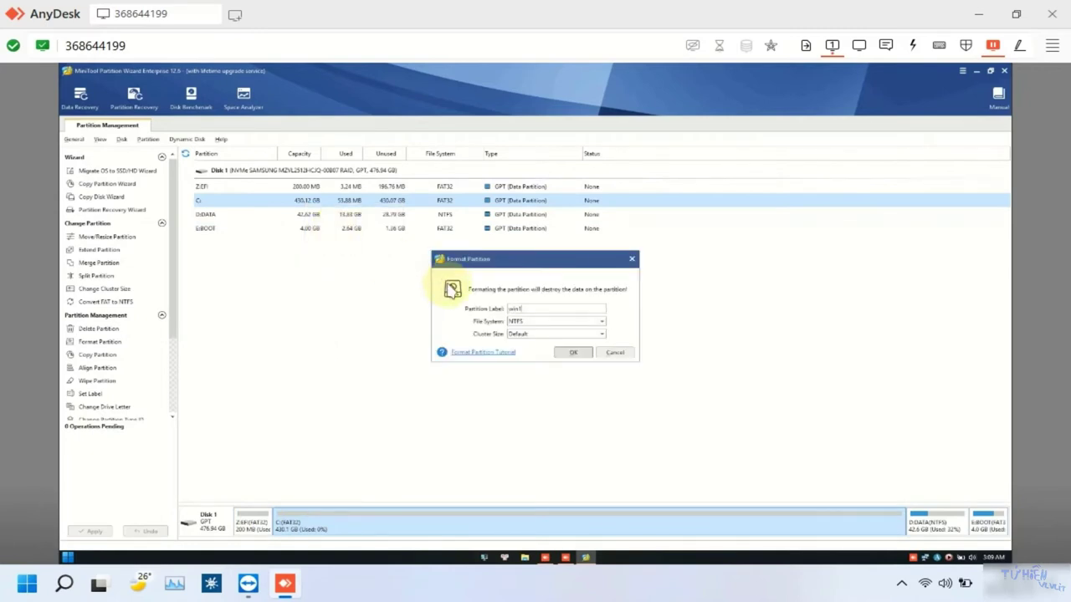
{"action": "type", "text": "0"}
{"action": "left_click", "coordinate": [572, 353]}
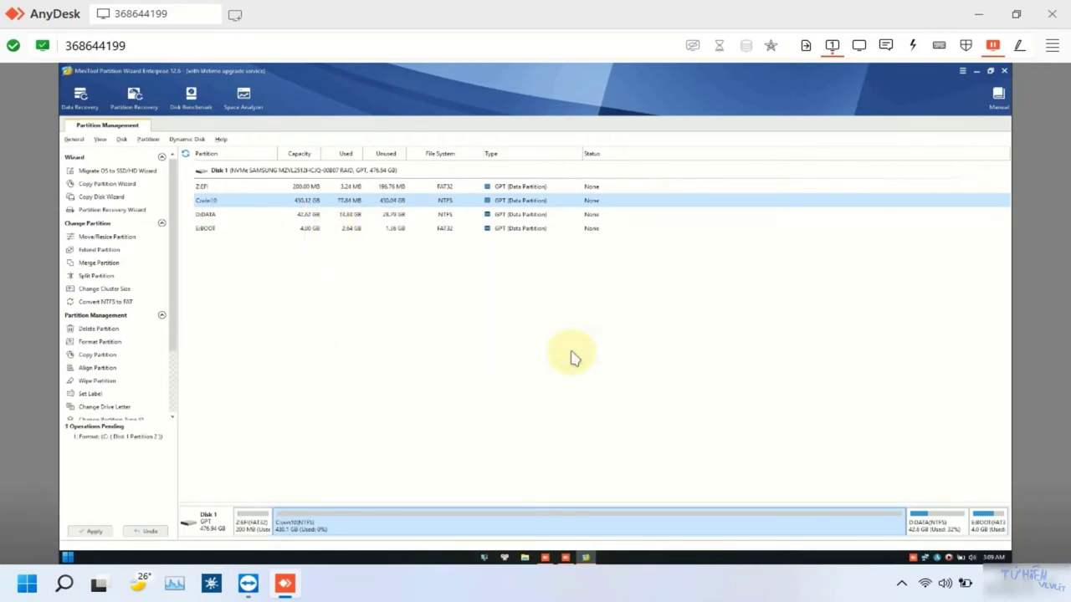
{"action": "left_click", "coordinate": [93, 531]}
{"action": "left_click", "coordinate": [517, 333]}
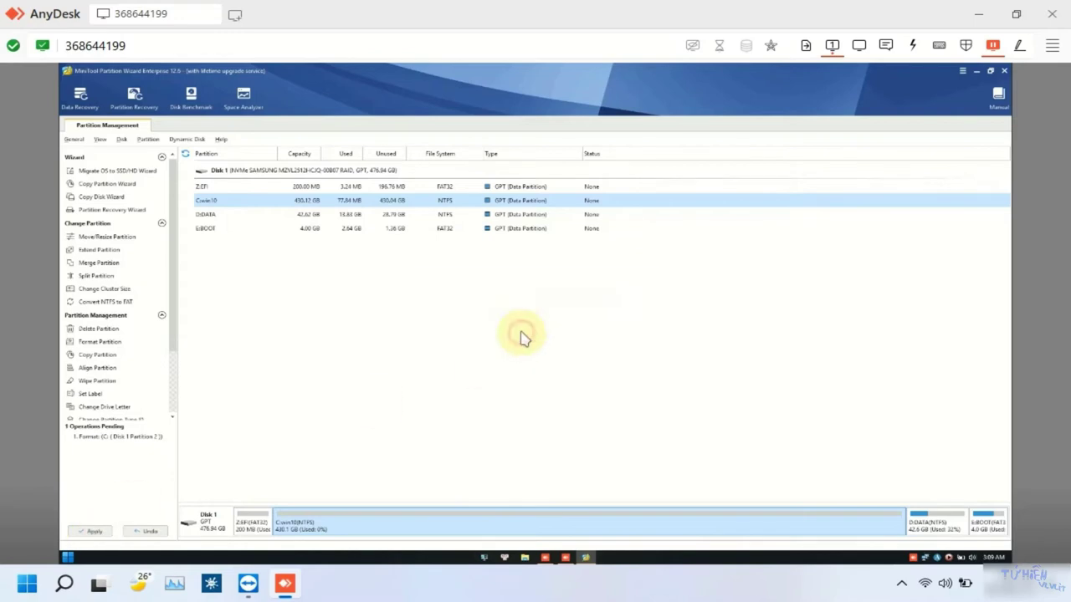
{"action": "left_click", "coordinate": [531, 328]}
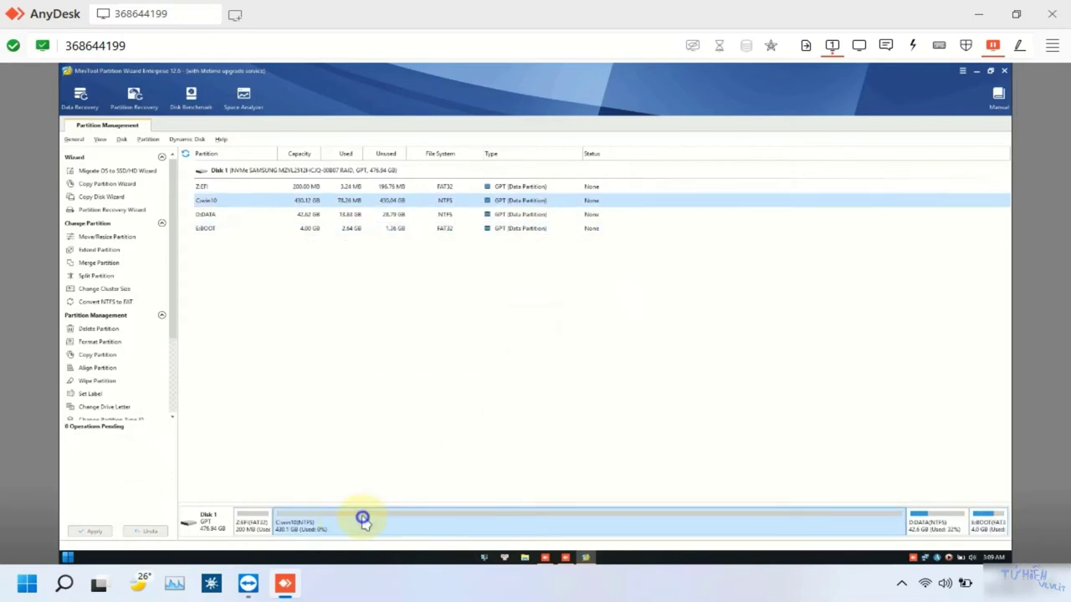
Split the C: win10 partition, keeping 300 GB for the original partition, and apply the pending changes.
{"action": "right_click", "coordinate": [362, 519]}
{"action": "left_click", "coordinate": [395, 310]}
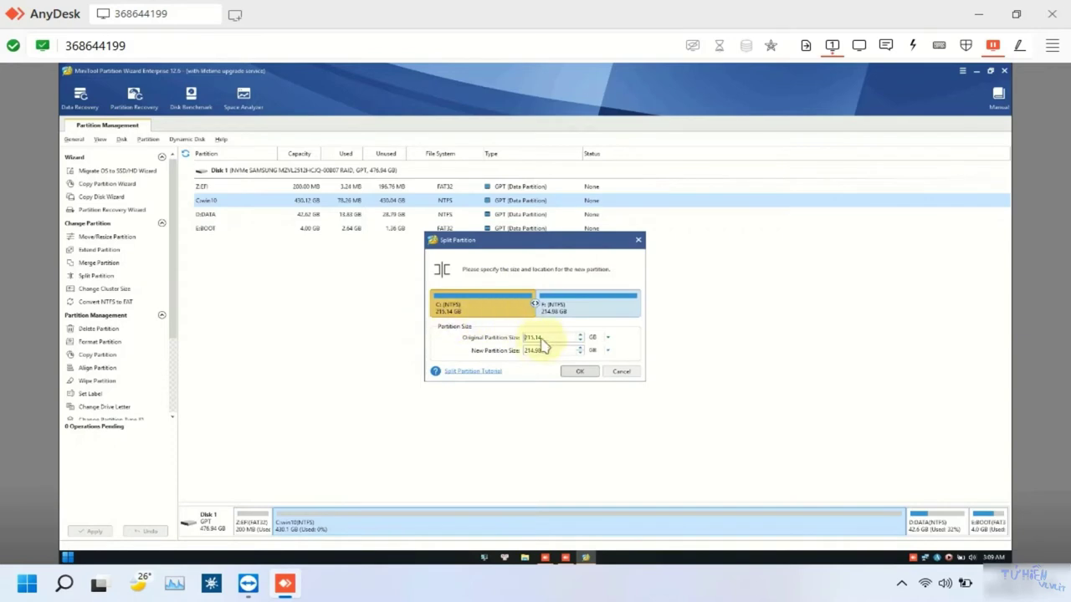
{"action": "left_click_drag", "start_coordinate": [550, 337], "coordinate": [522, 337]}
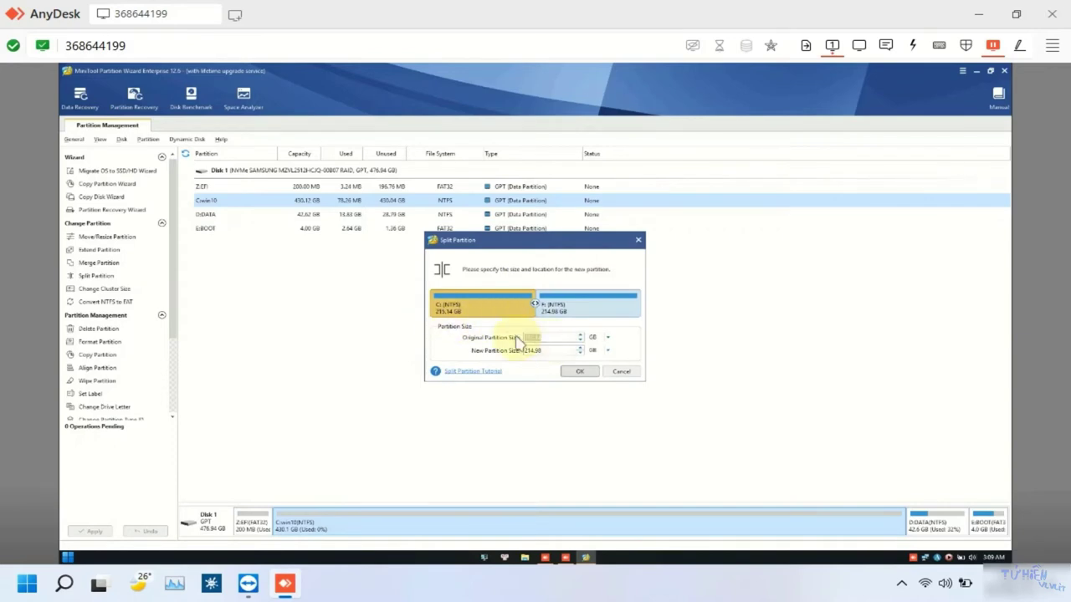
{"action": "type", "text": "300"}
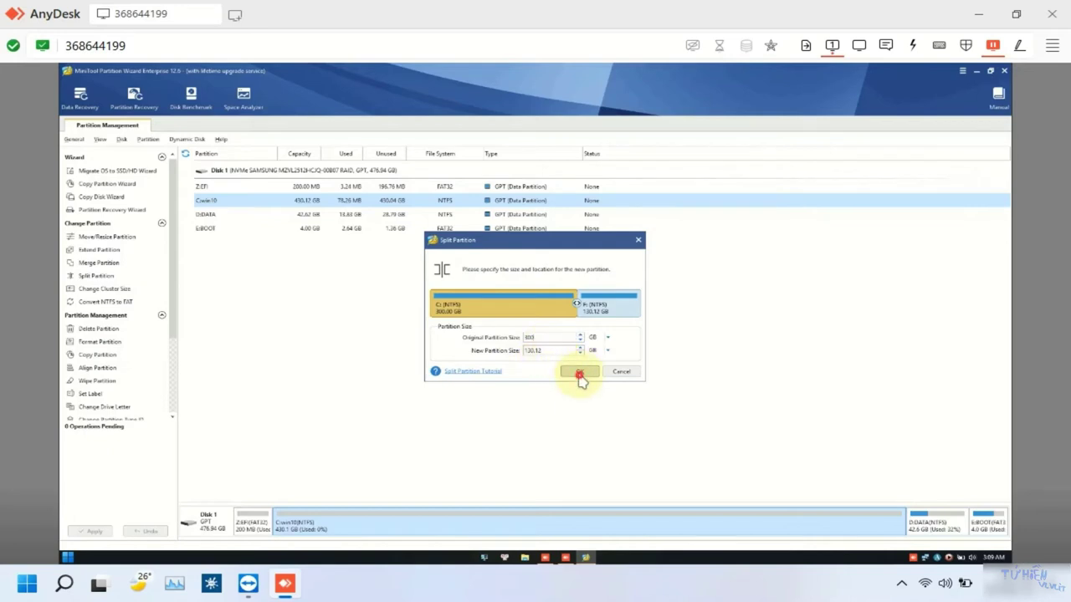
{"action": "left_click", "coordinate": [580, 373]}
{"action": "left_click", "coordinate": [91, 531]}
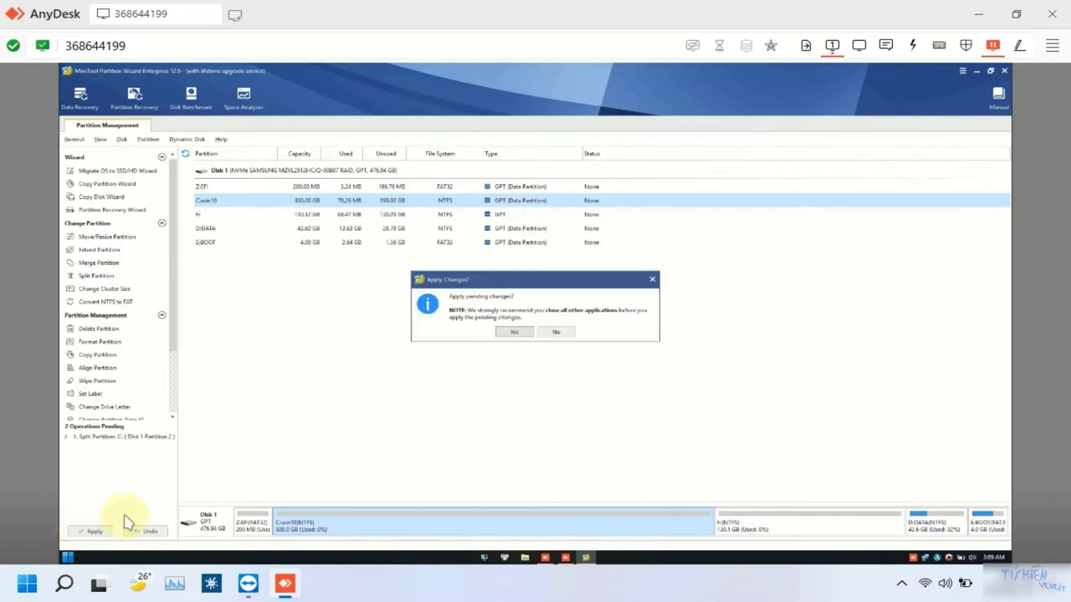
{"action": "left_click", "coordinate": [514, 333]}
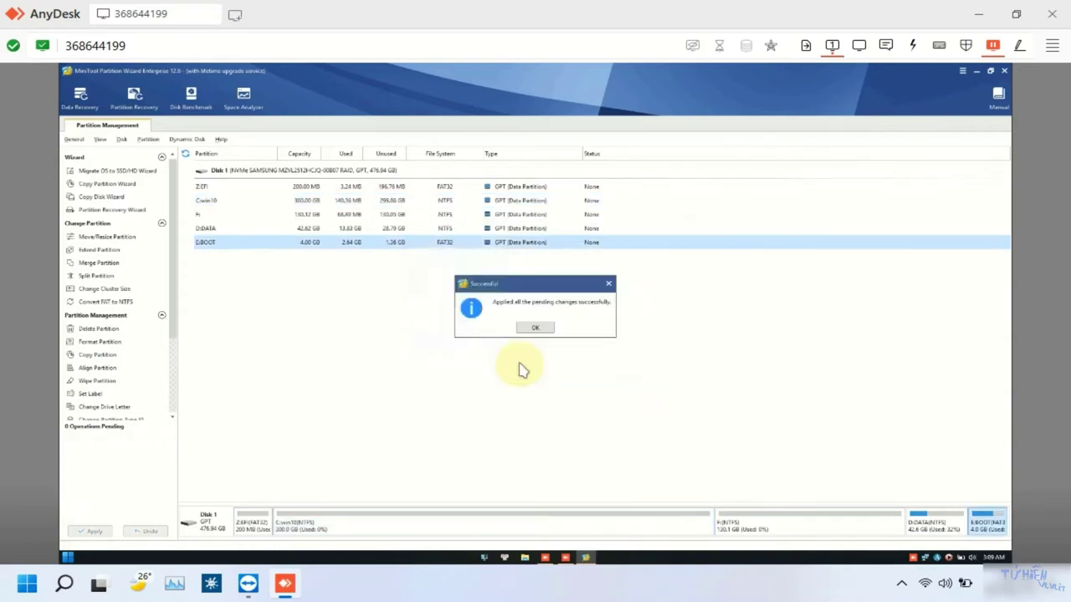
{"action": "left_click", "coordinate": [536, 329]}
Format the new F: partition as NTFS with the label data0 and apply the pending change.
{"action": "right_click", "coordinate": [751, 521]}
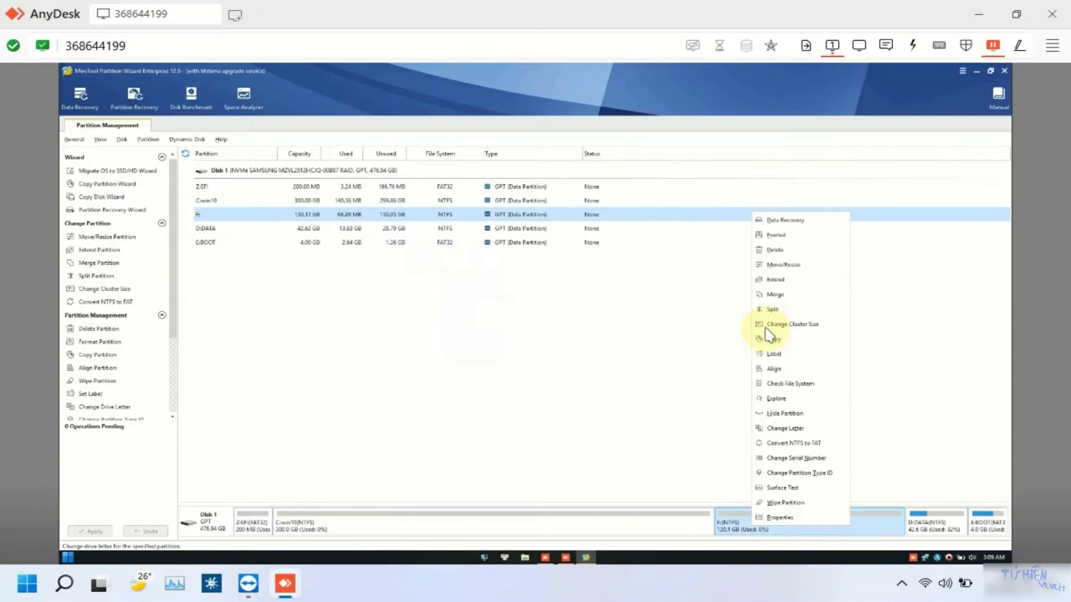
{"action": "left_click", "coordinate": [780, 238]}
{"action": "type", "text": "data0"}
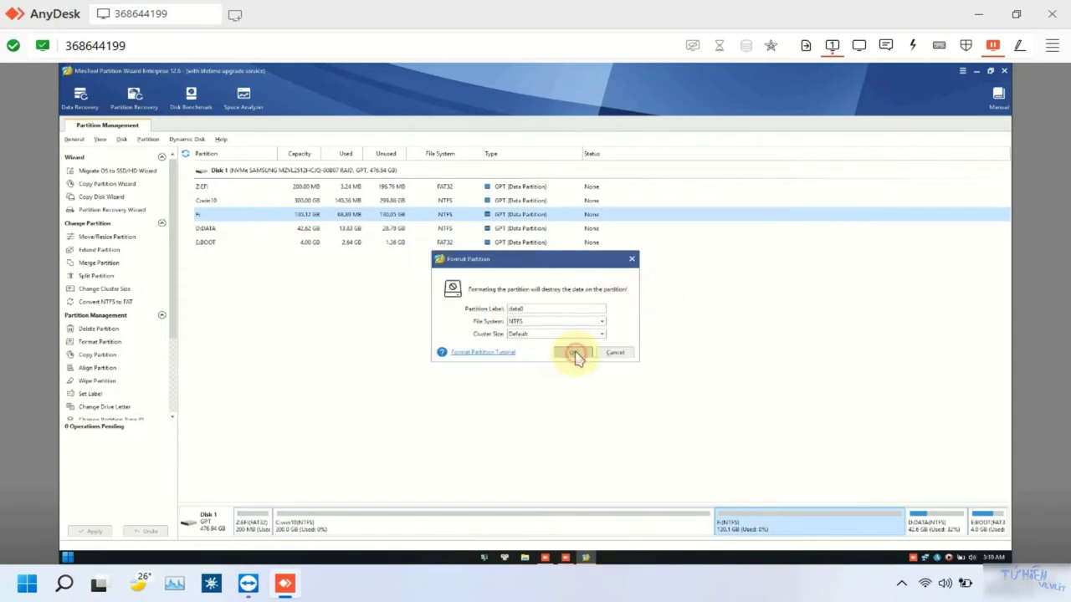
{"action": "left_click", "coordinate": [573, 352]}
{"action": "left_click", "coordinate": [92, 531]}
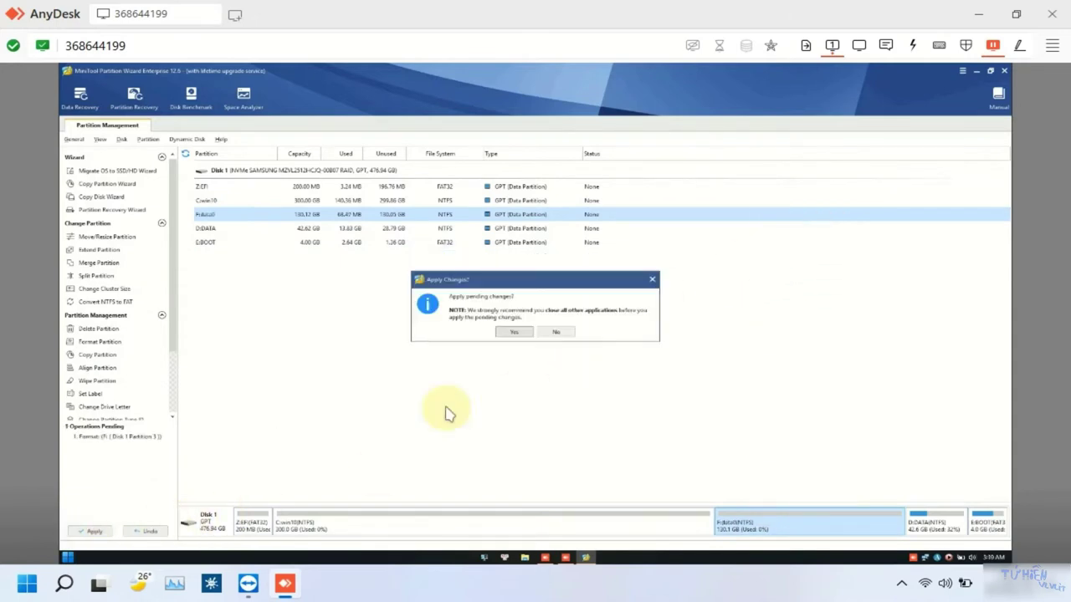
{"action": "left_click", "coordinate": [514, 332]}
{"action": "left_click", "coordinate": [540, 332]}
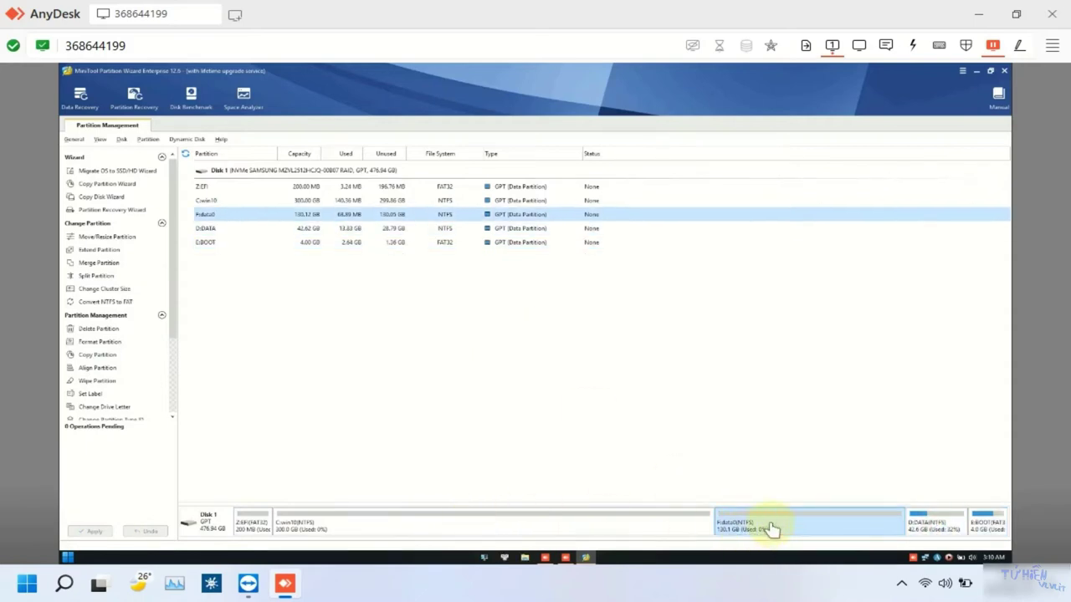
{"action": "right_click", "coordinate": [929, 523]}
{"action": "left_click", "coordinate": [941, 424]}
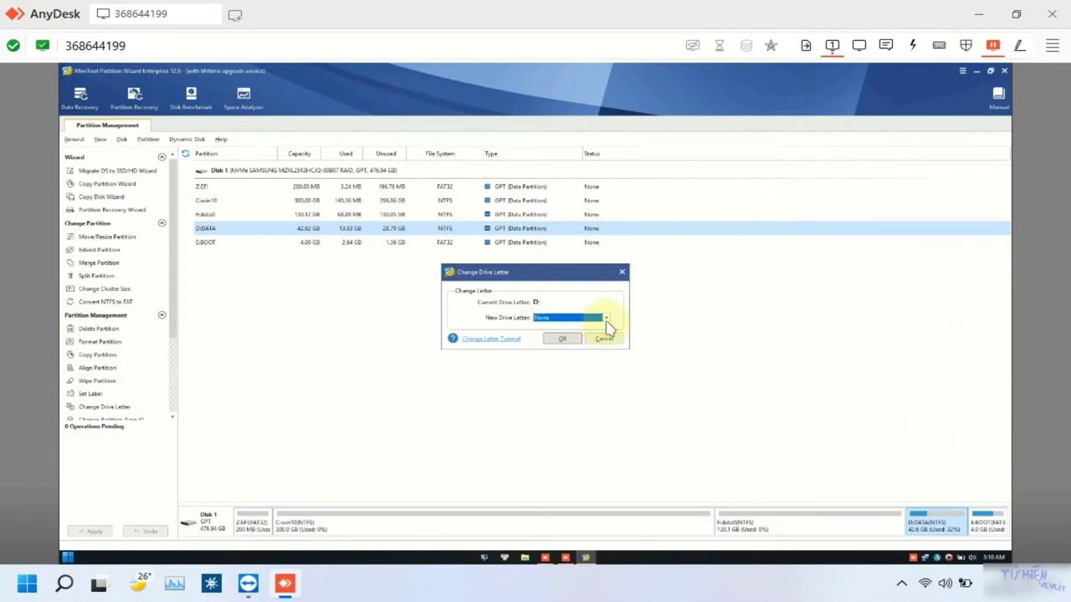
{"action": "left_click", "coordinate": [603, 338]}
{"action": "left_click", "coordinate": [346, 529]}
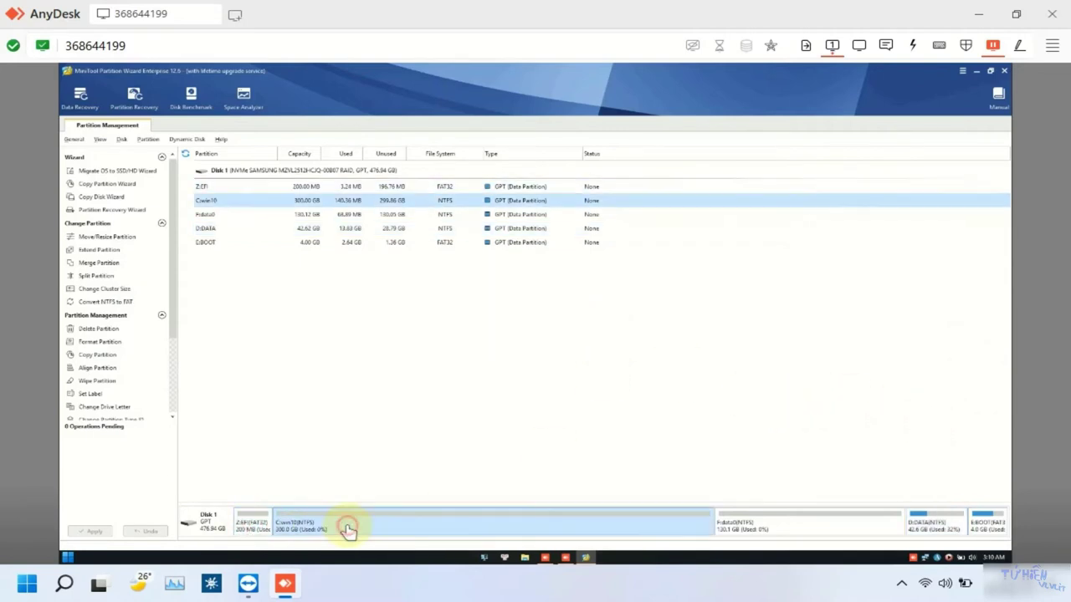
Change the partition type ID of the Z: EFI partition to the predefined EFI System Partition.
{"action": "left_click", "coordinate": [253, 526]}
{"action": "right_click", "coordinate": [255, 527]}
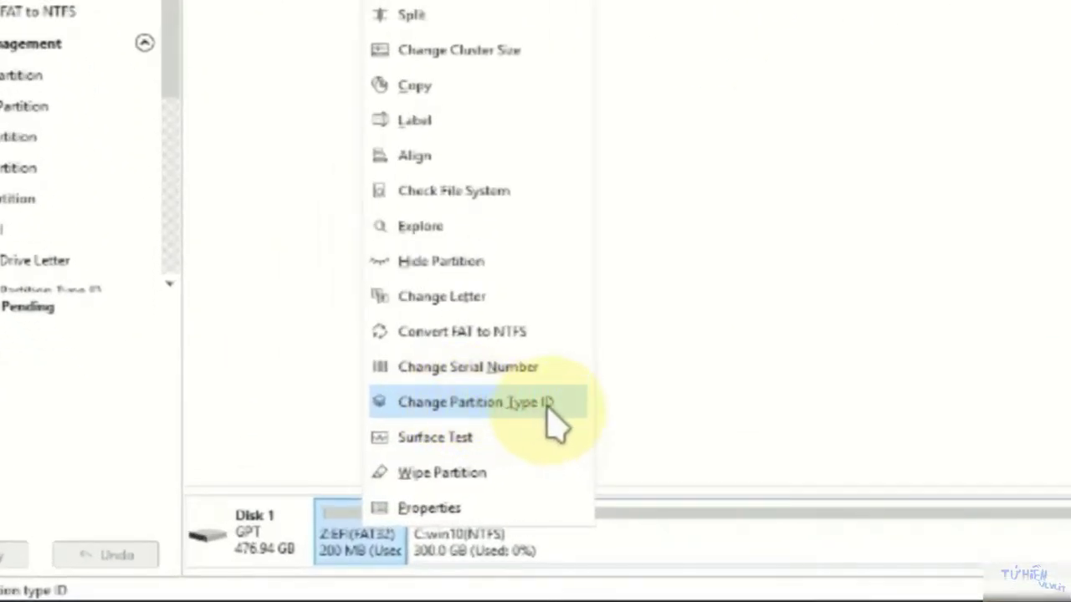
{"action": "left_click", "coordinate": [548, 409]}
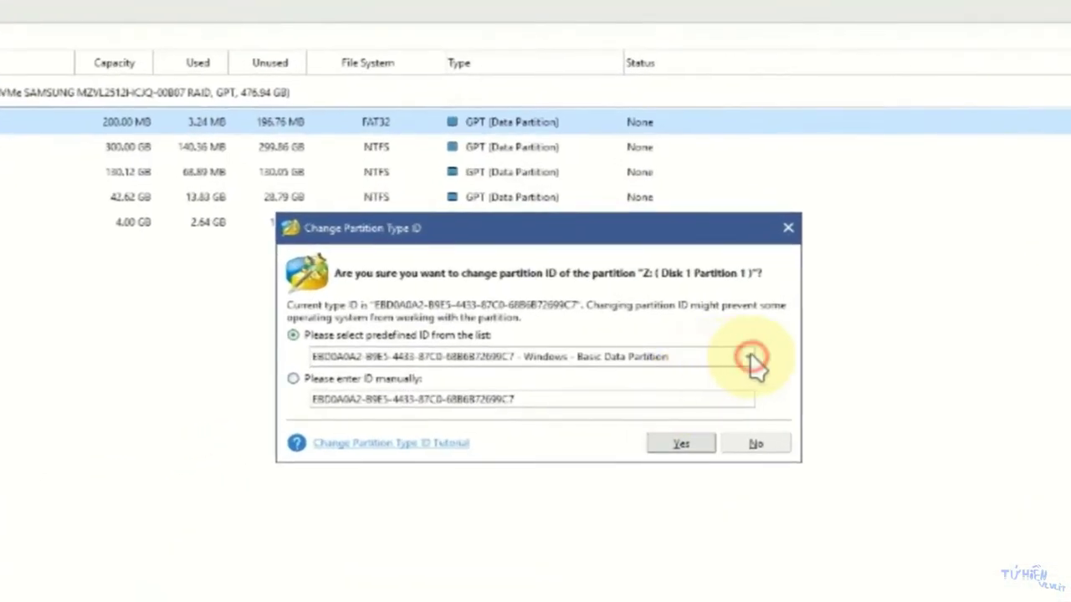
{"action": "left_click", "coordinate": [750, 358]}
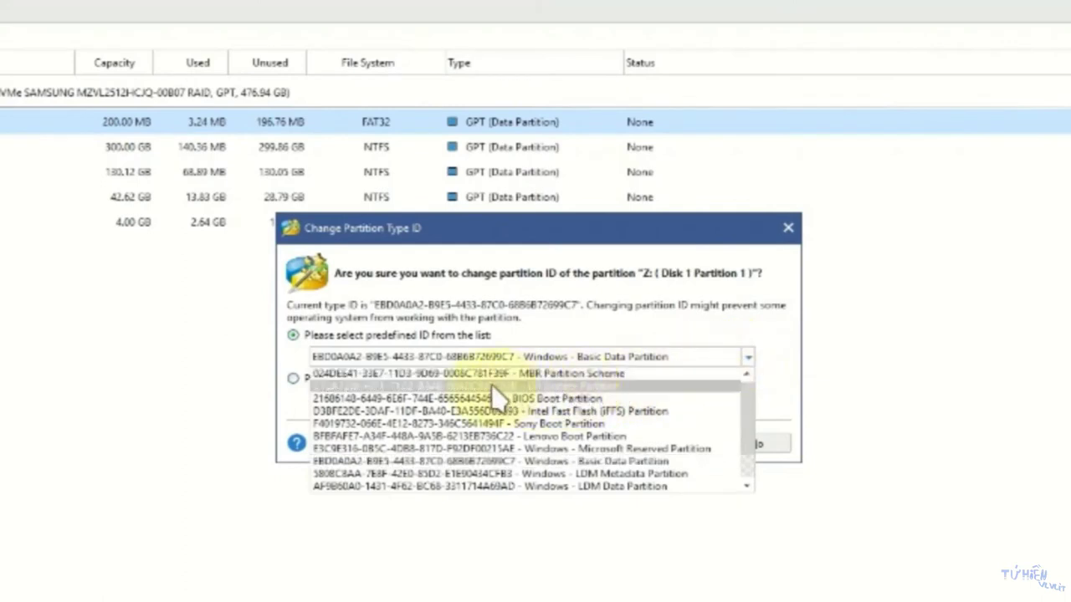
{"action": "left_click", "coordinate": [462, 387]}
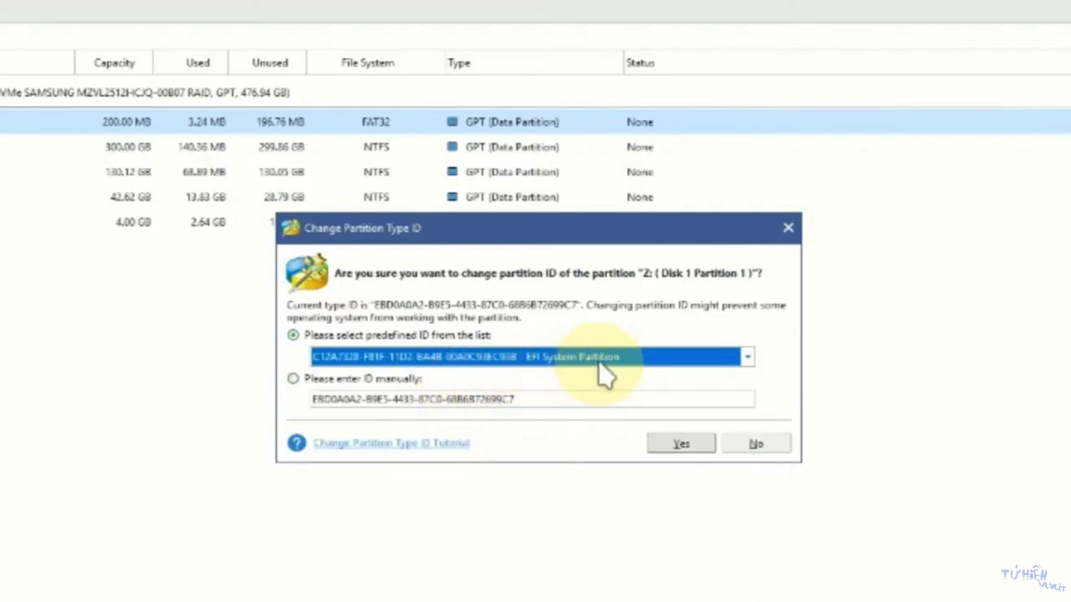
{"action": "left_click", "coordinate": [674, 446]}
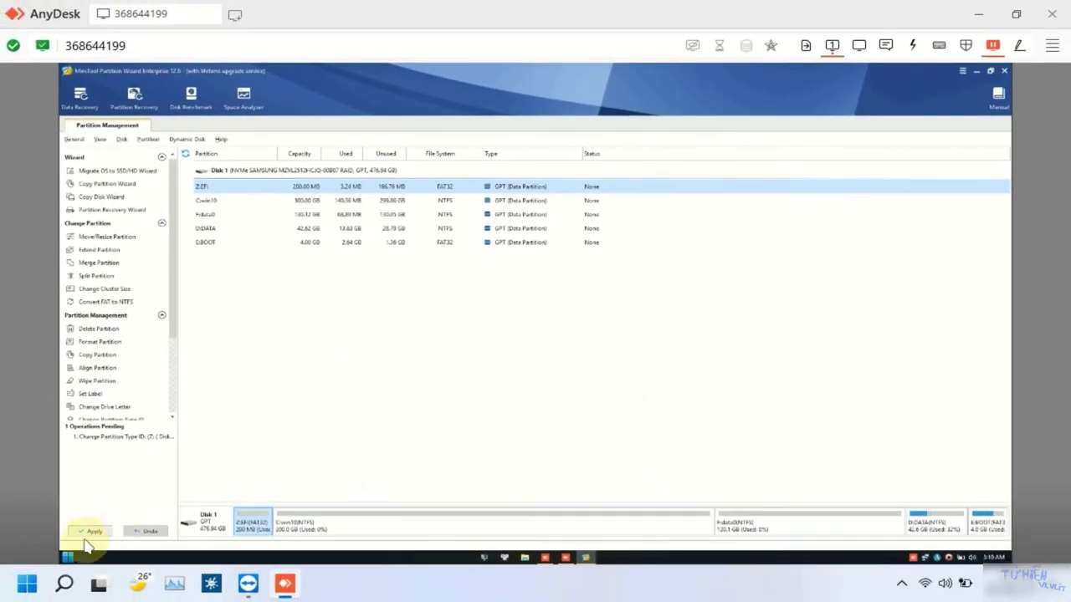
Apply the pending partition type ID change and select the EFI partition in the partition list.
{"action": "left_click", "coordinate": [89, 534]}
{"action": "left_click", "coordinate": [509, 332]}
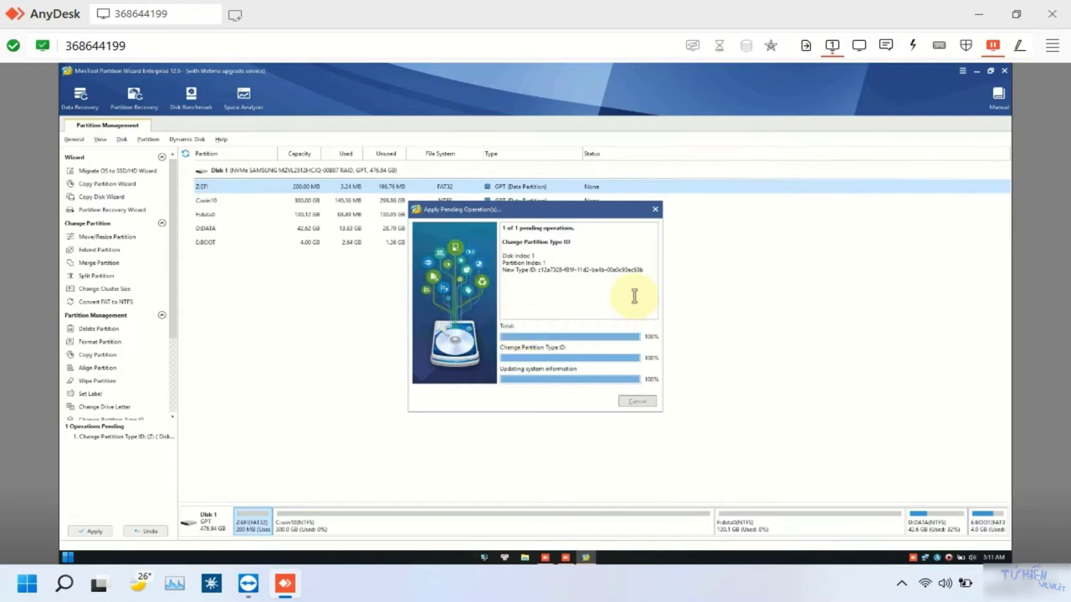
{"action": "left_click", "coordinate": [901, 583]}
{"action": "left_click", "coordinate": [848, 406]}
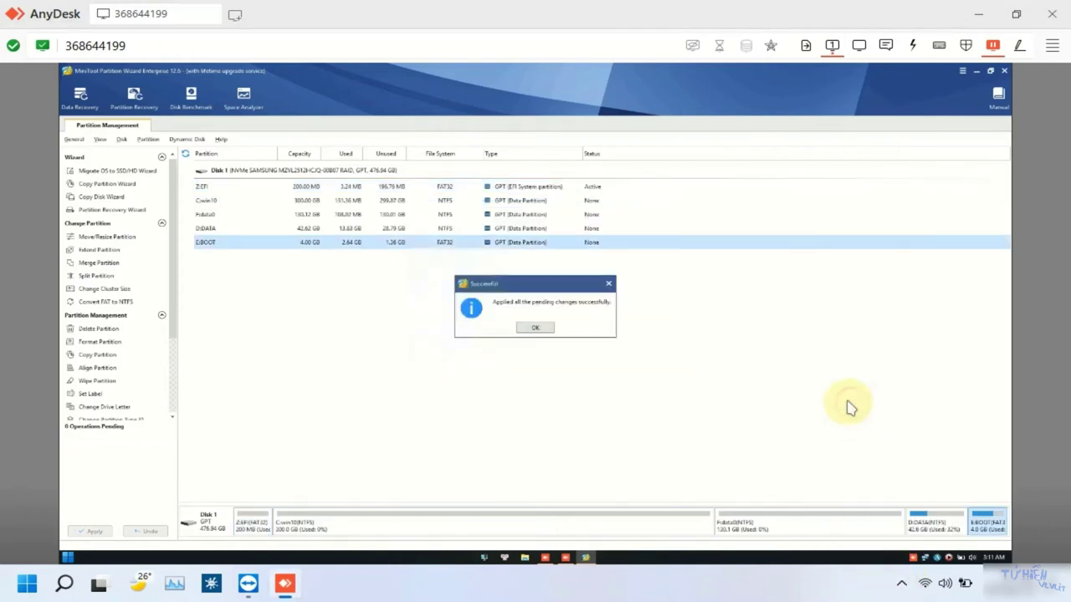
{"action": "left_click", "coordinate": [535, 330]}
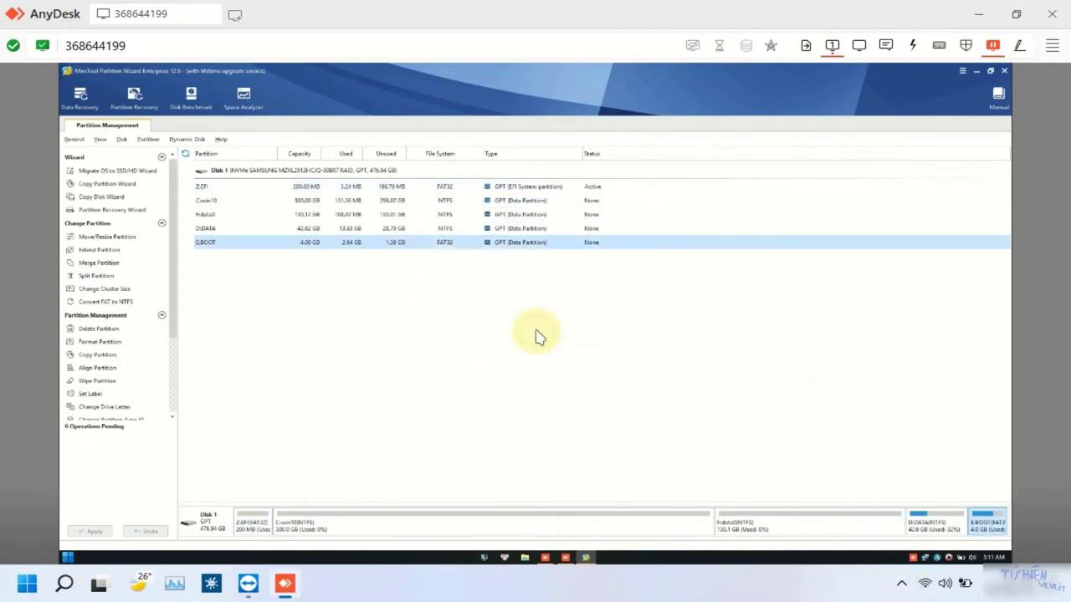
{"action": "left_click", "coordinate": [506, 188]}
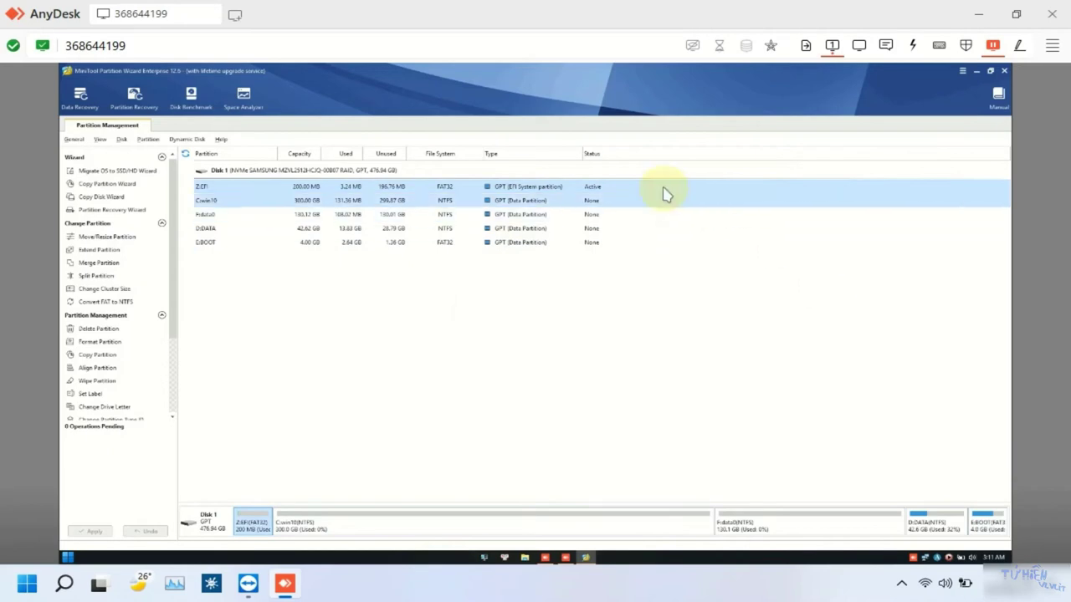
Select the C: win10 and Z: EFI partitions in turn, close the partition manager and refresh the desktop.
{"action": "left_click", "coordinate": [282, 521]}
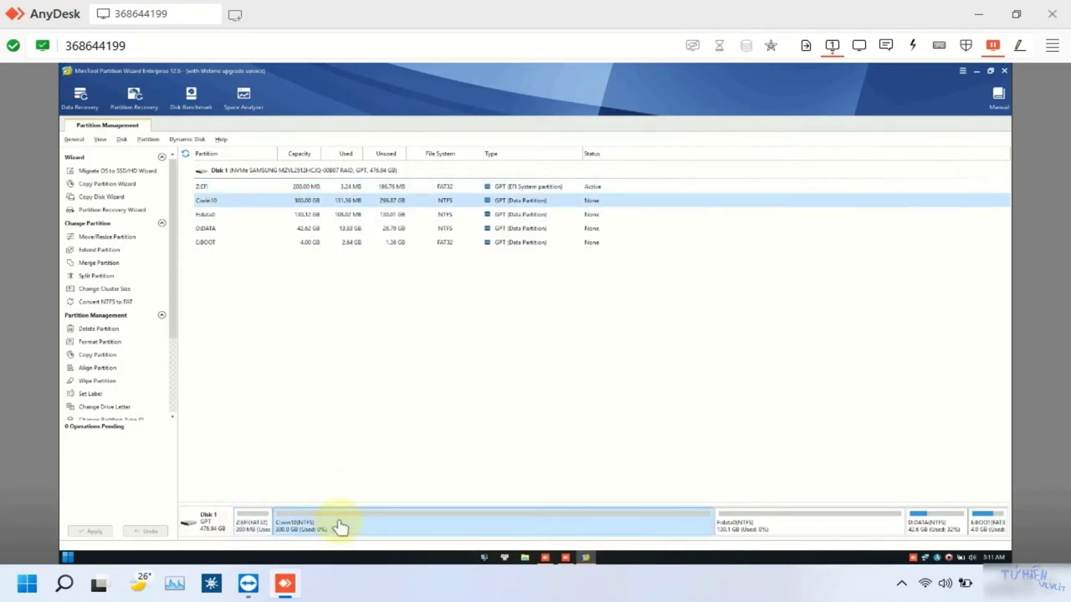
{"action": "left_click", "coordinate": [253, 523]}
{"action": "left_click", "coordinate": [1003, 70]}
{"action": "left_click", "coordinate": [514, 327]}
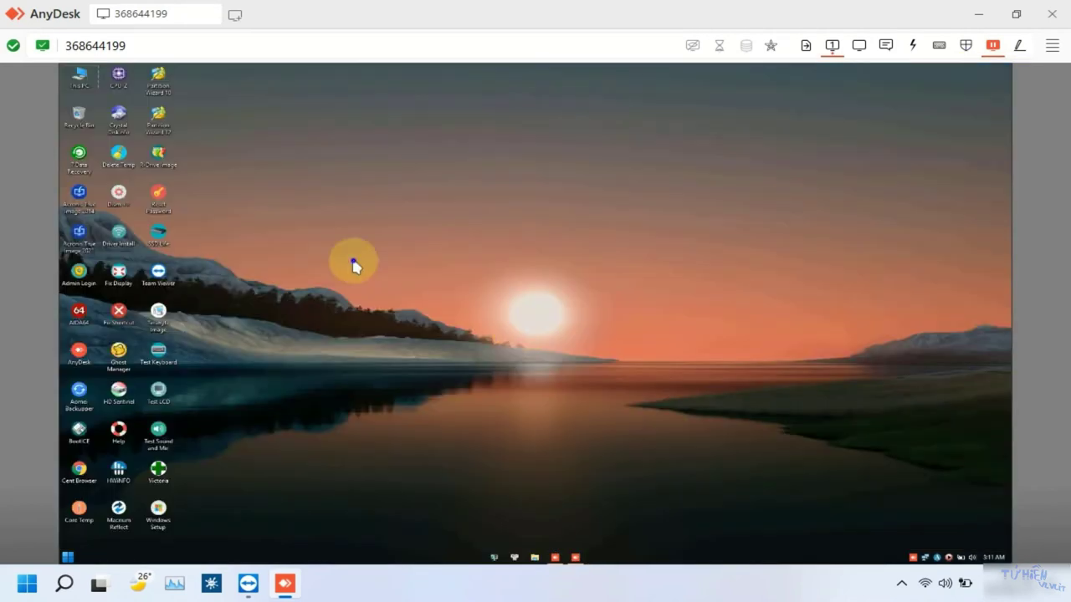
{"action": "right_click", "coordinate": [355, 263]}
{"action": "left_click", "coordinate": [309, 366]}
{"action": "right_click", "coordinate": [312, 361]}
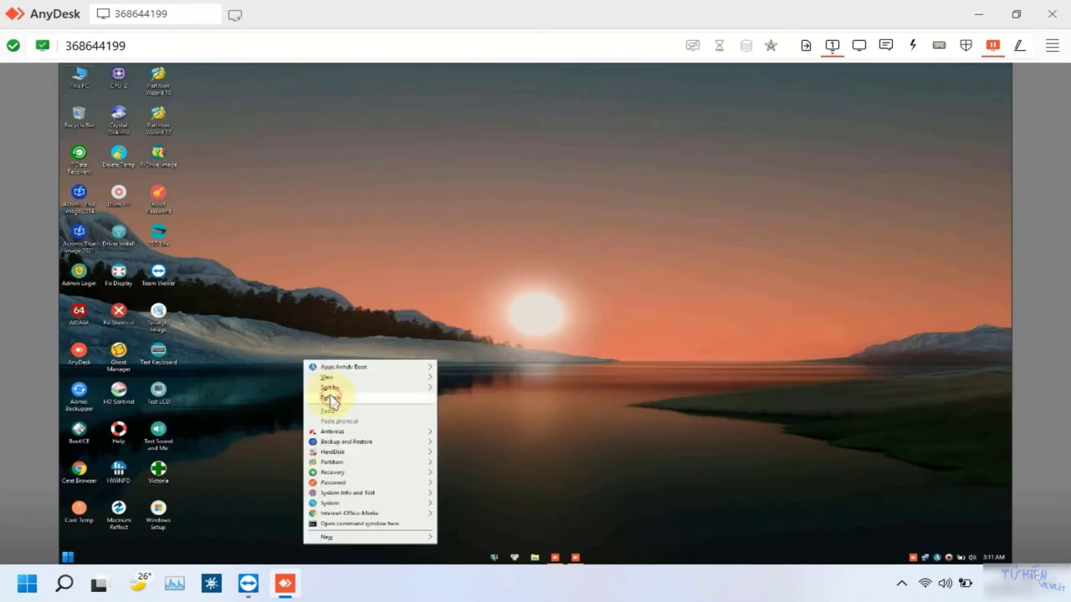
Open Windows Setup and set Z: EFI as the boot drive and C: win10 as the installation drive.
{"action": "double_click", "coordinate": [159, 512]}
{"action": "left_click", "coordinate": [577, 307]}
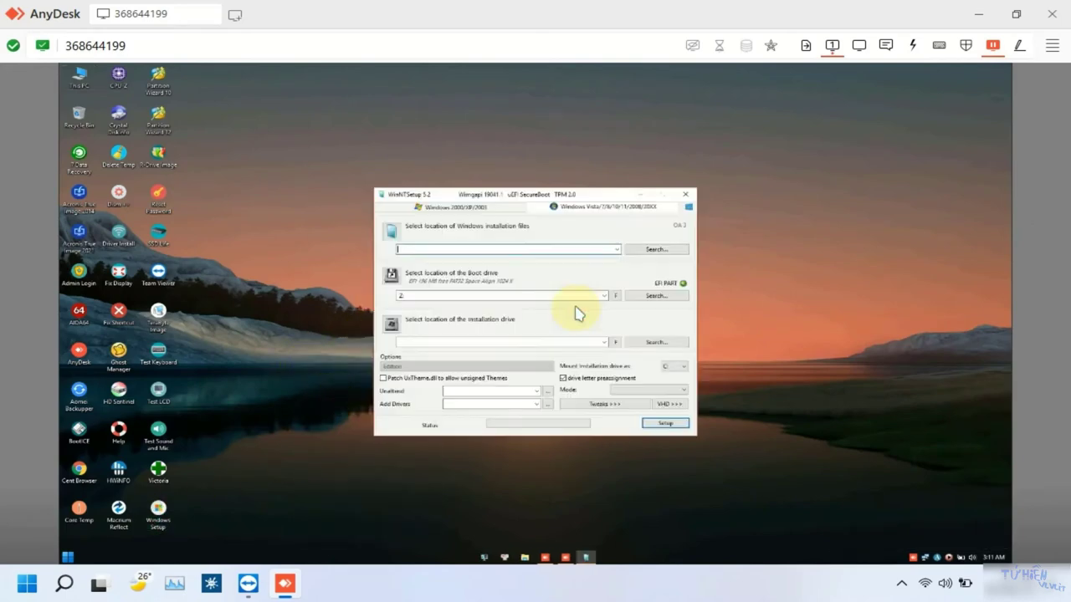
{"action": "left_click", "coordinate": [603, 296]}
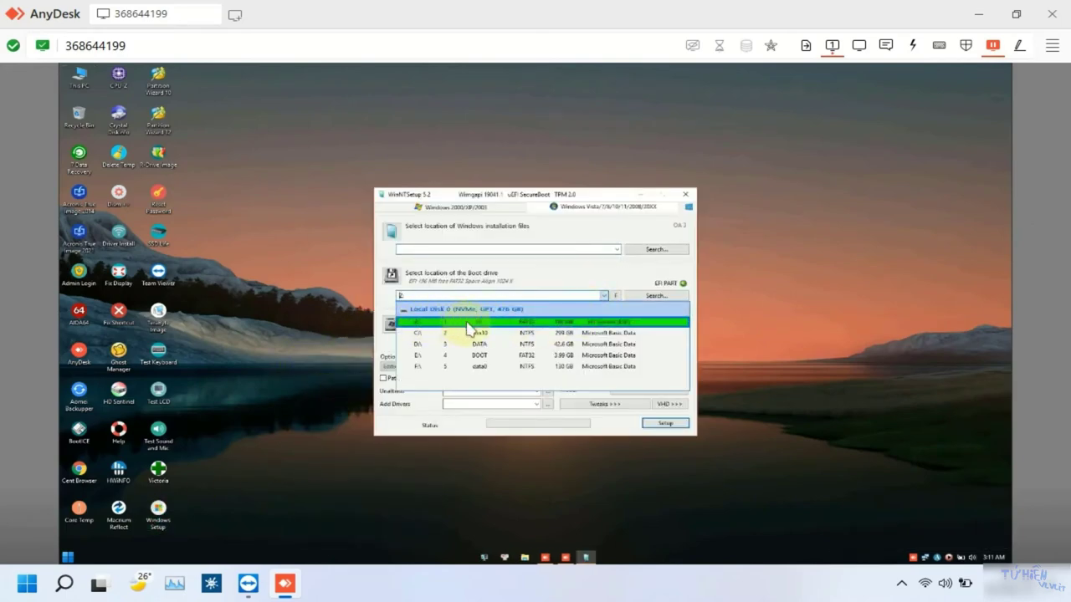
{"action": "left_click", "coordinate": [544, 325]}
{"action": "left_click", "coordinate": [597, 341]}
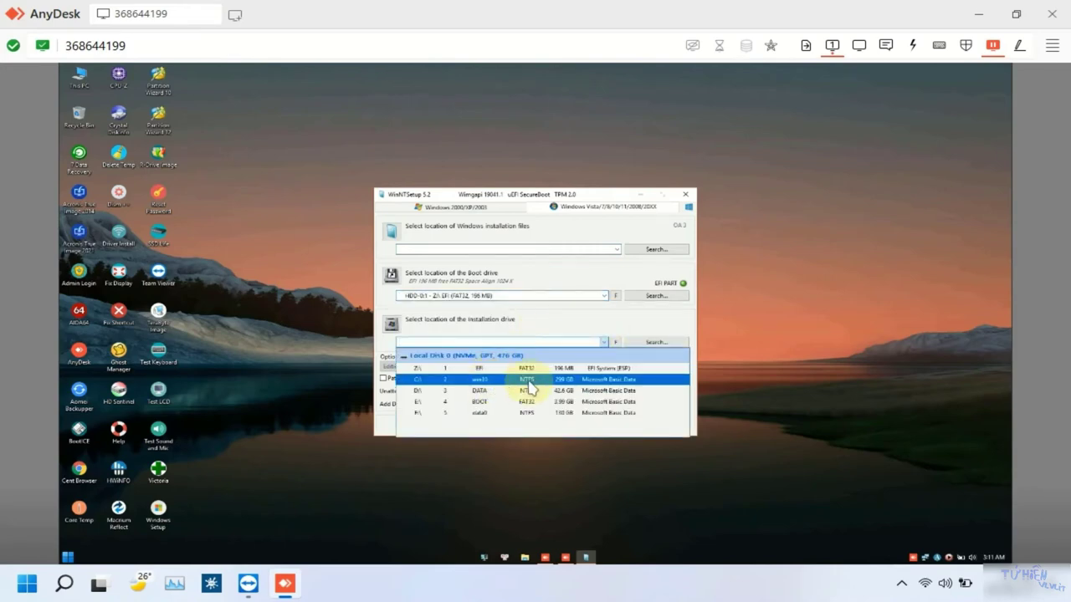
{"action": "left_click", "coordinate": [590, 380]}
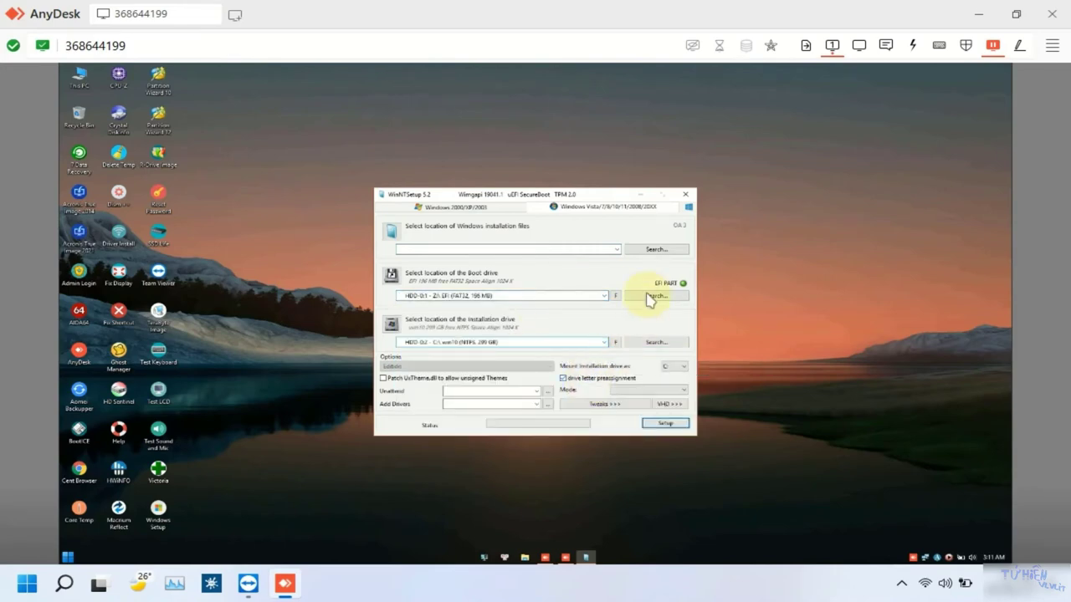
Load the installation files from the Windows 10, Version 21H2 image in the setup-win folder on DATA (D:).
{"action": "left_click", "coordinate": [656, 249]}
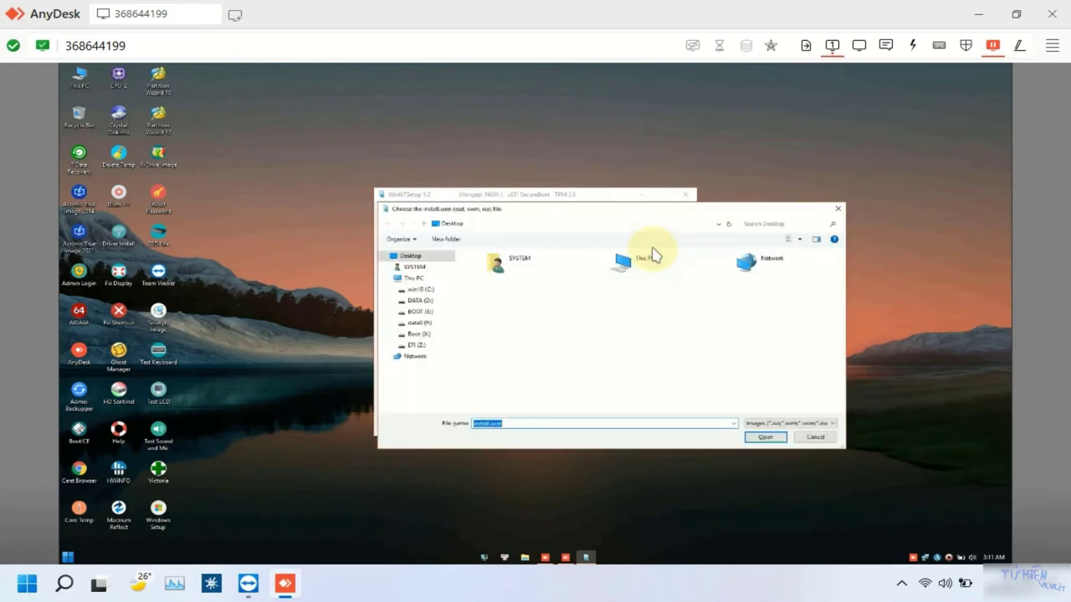
{"action": "left_click", "coordinate": [440, 303]}
{"action": "double_click", "coordinate": [489, 348]}
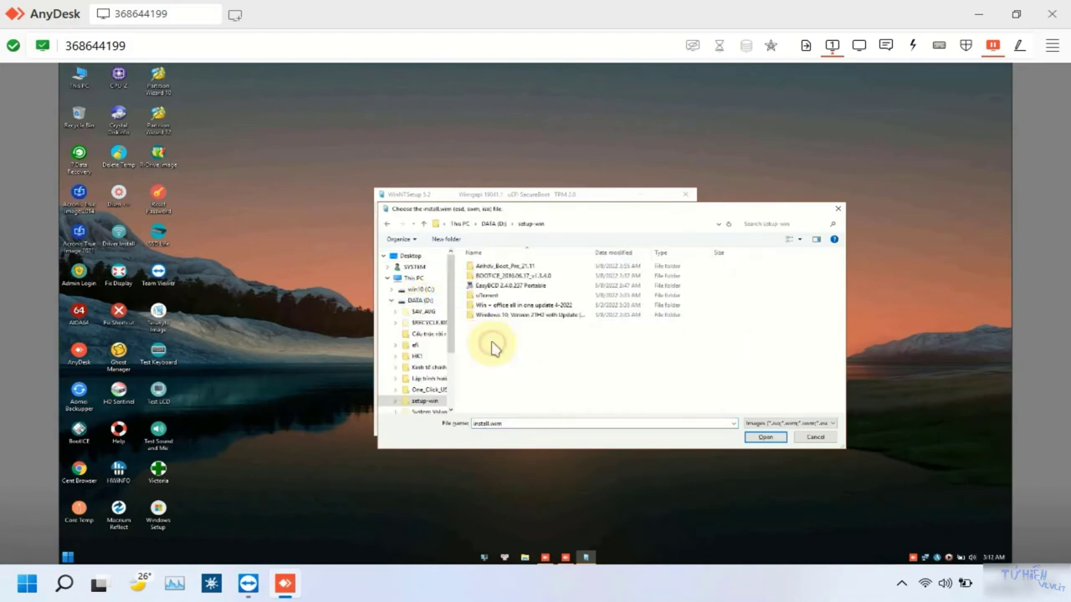
{"action": "double_click", "coordinate": [521, 315]}
{"action": "double_click", "coordinate": [525, 270]}
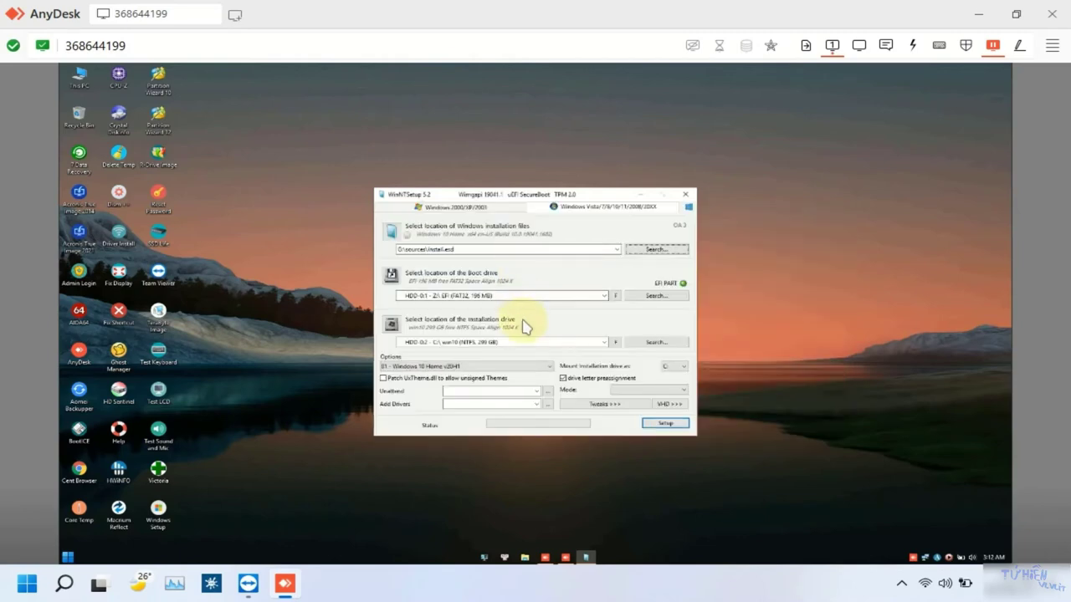
Choose the Windows 10 Pro v20H1 edition for the installation.
{"action": "left_click", "coordinate": [488, 368]}
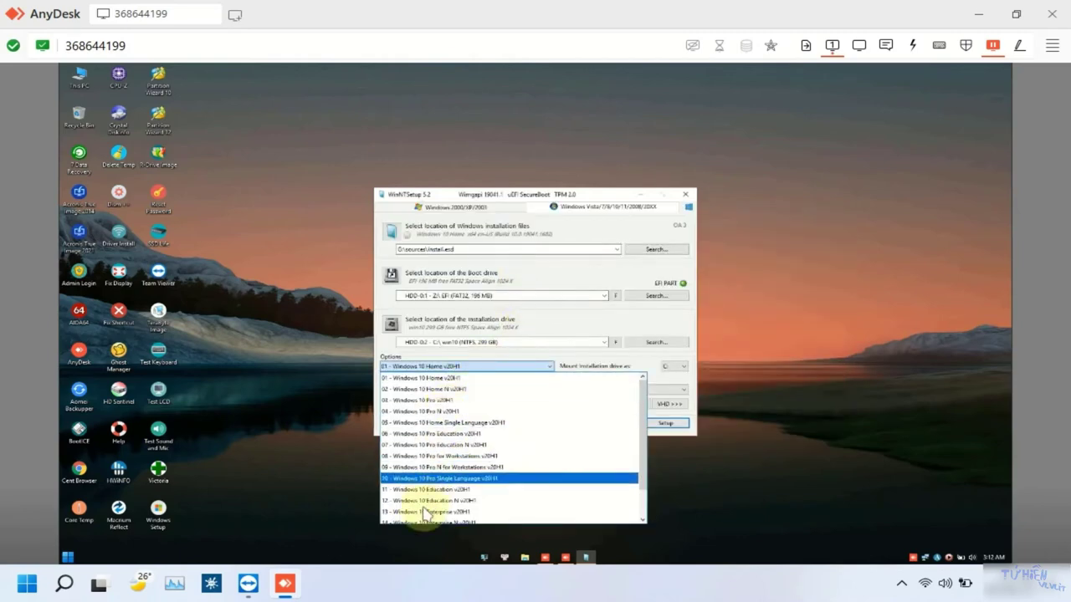
{"action": "scroll", "coordinate": [431, 506], "scroll_direction": "down", "scroll_amount": 1}
{"action": "scroll", "coordinate": [444, 419], "scroll_direction": "up", "scroll_amount": 1}
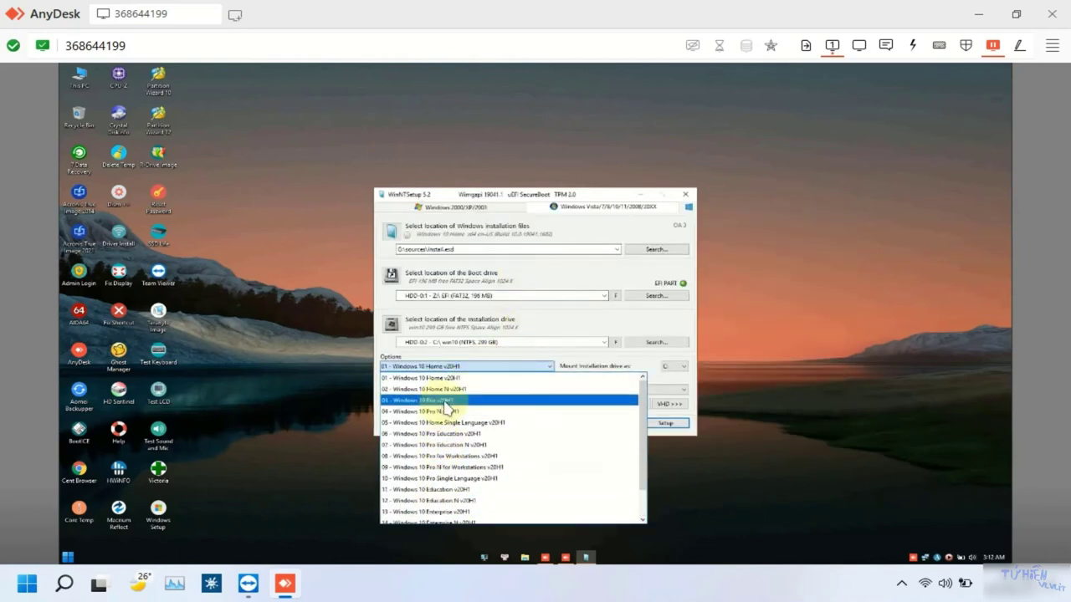
{"action": "left_click", "coordinate": [445, 402]}
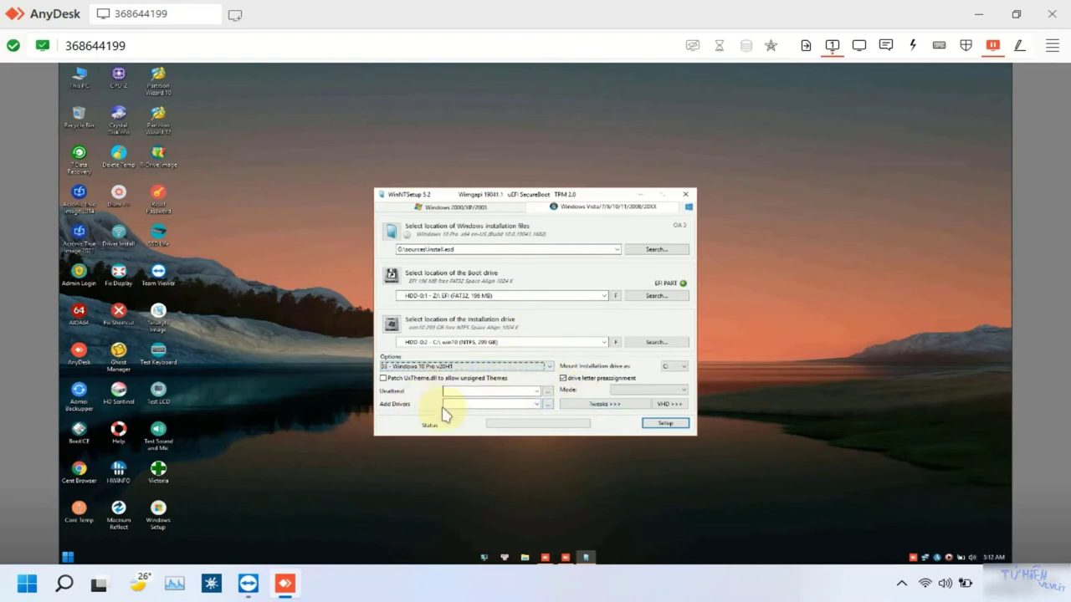
Add the Intel_RST_VMD1 driver folder from Apps\Drivers\RST\RST on BOOT (E:) to the installation.
{"action": "left_click", "coordinate": [547, 404]}
{"action": "left_click_drag", "start_coordinate": [449, 335], "coordinate": [418, 279]}
{"action": "left_click", "coordinate": [397, 270]}
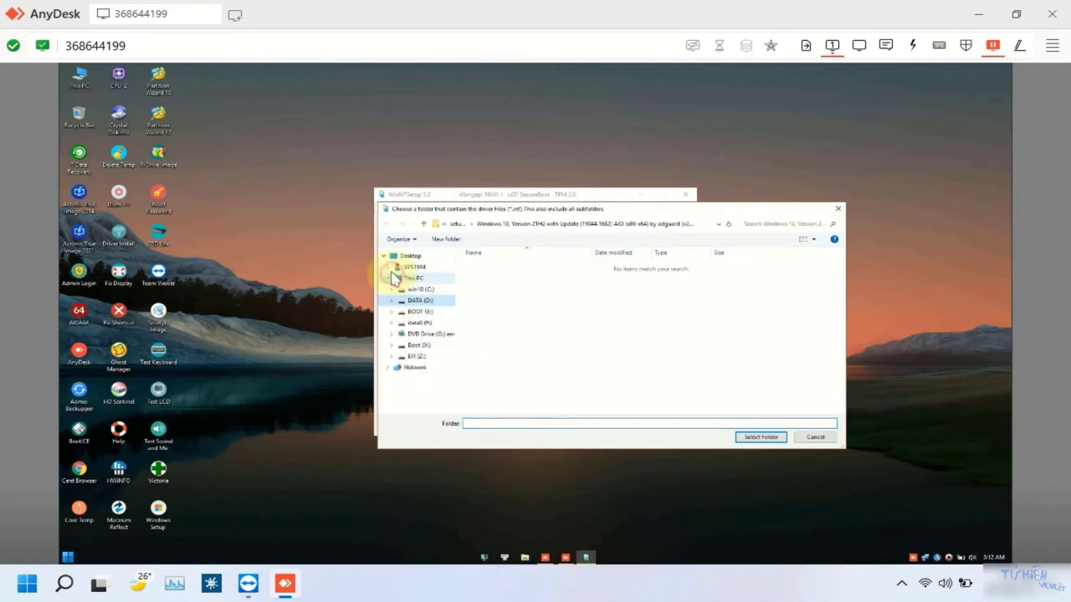
{"action": "left_click", "coordinate": [419, 311]}
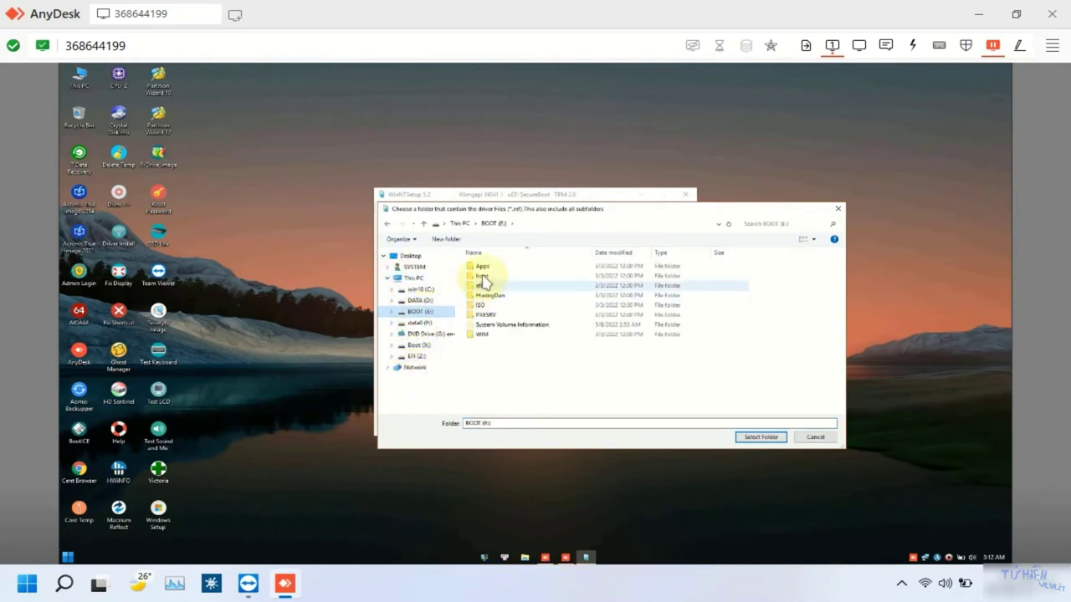
{"action": "double_click", "coordinate": [482, 268]}
{"action": "double_click", "coordinate": [487, 267]}
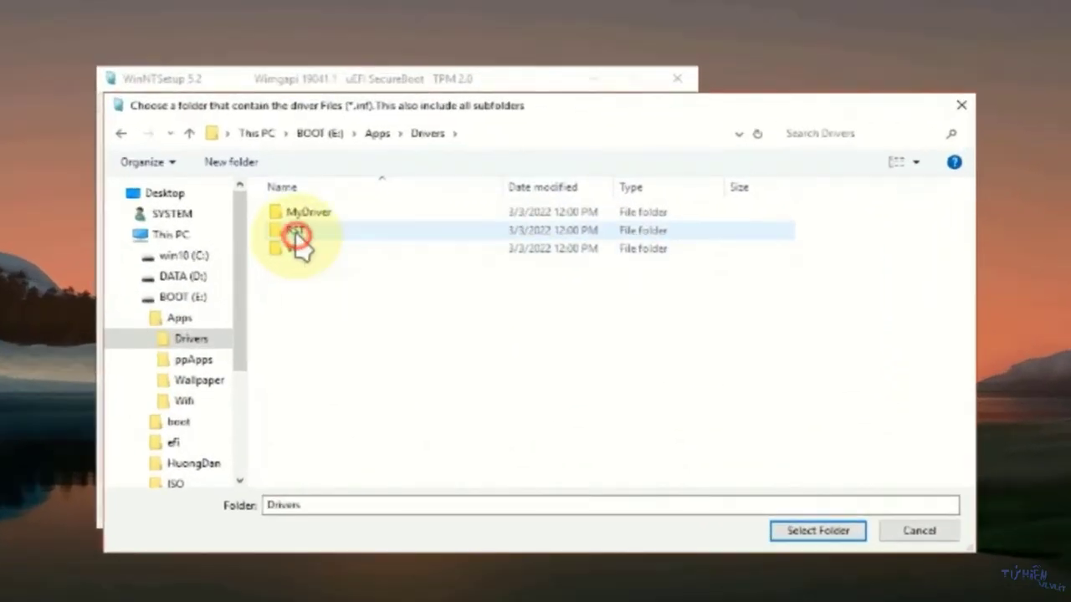
{"action": "double_click", "coordinate": [296, 234]}
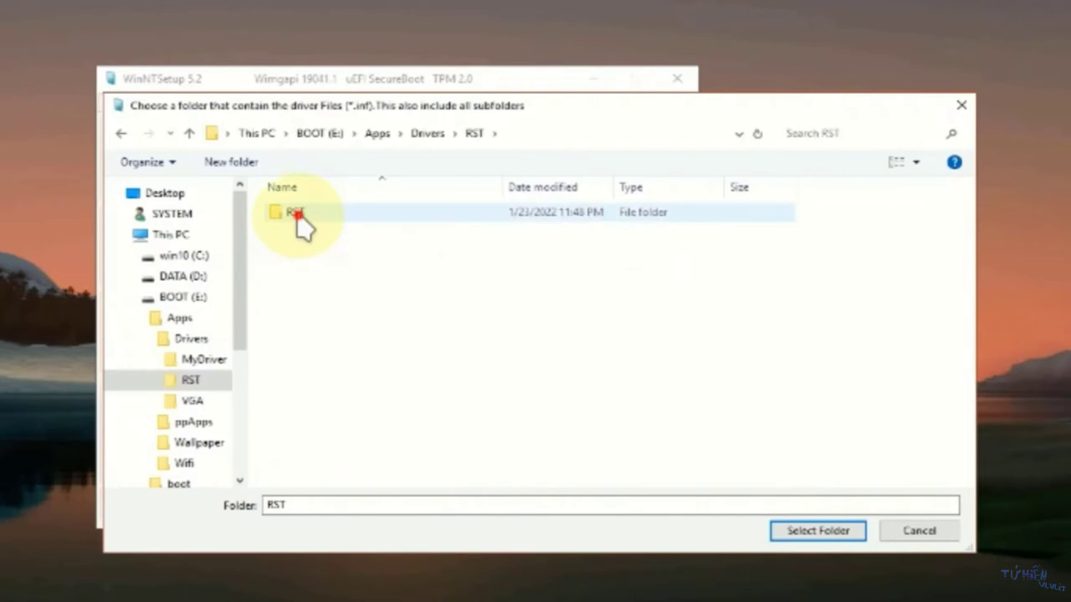
{"action": "double_click", "coordinate": [294, 215]}
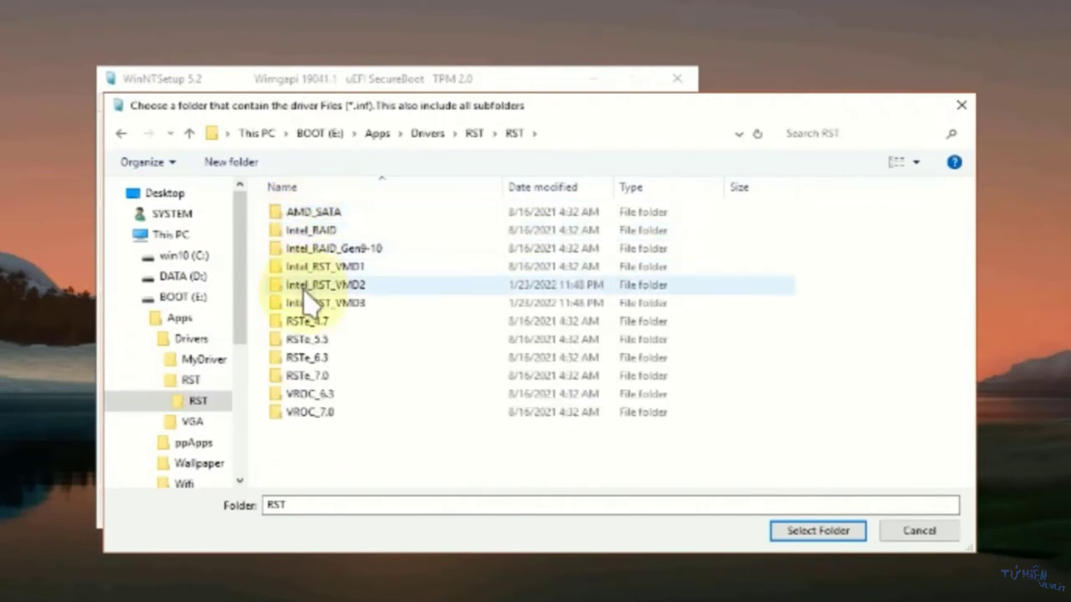
{"action": "left_click", "coordinate": [330, 267]}
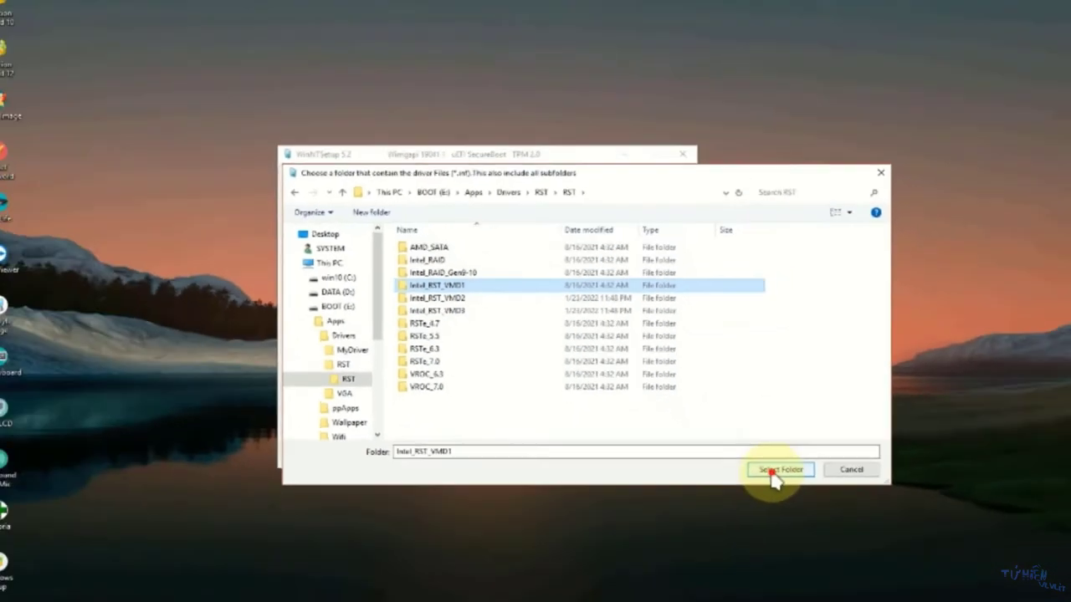
{"action": "left_click", "coordinate": [803, 534]}
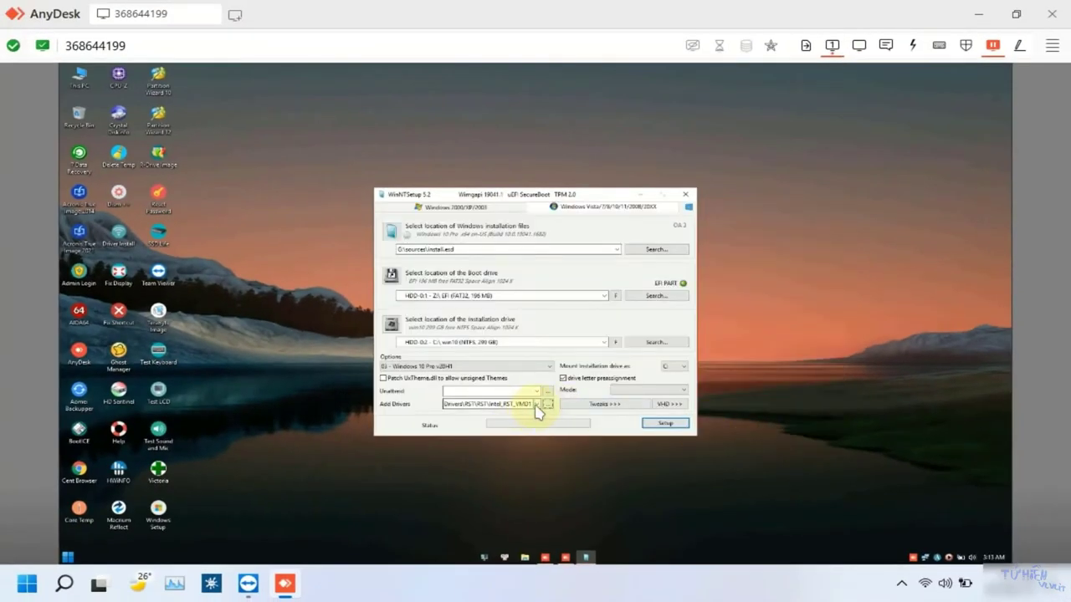
Enable the tweaks for the desktop Computer icon and small desktop icons, and run the Windows setup to completion without rebooting.
{"action": "left_click", "coordinate": [604, 407]}
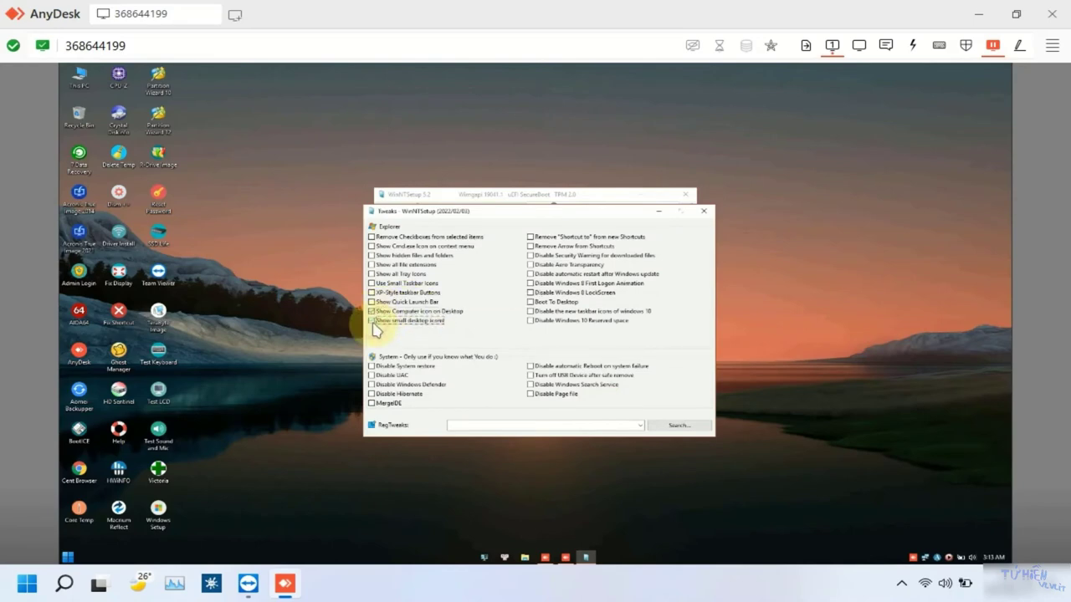
{"action": "left_click", "coordinate": [703, 211]}
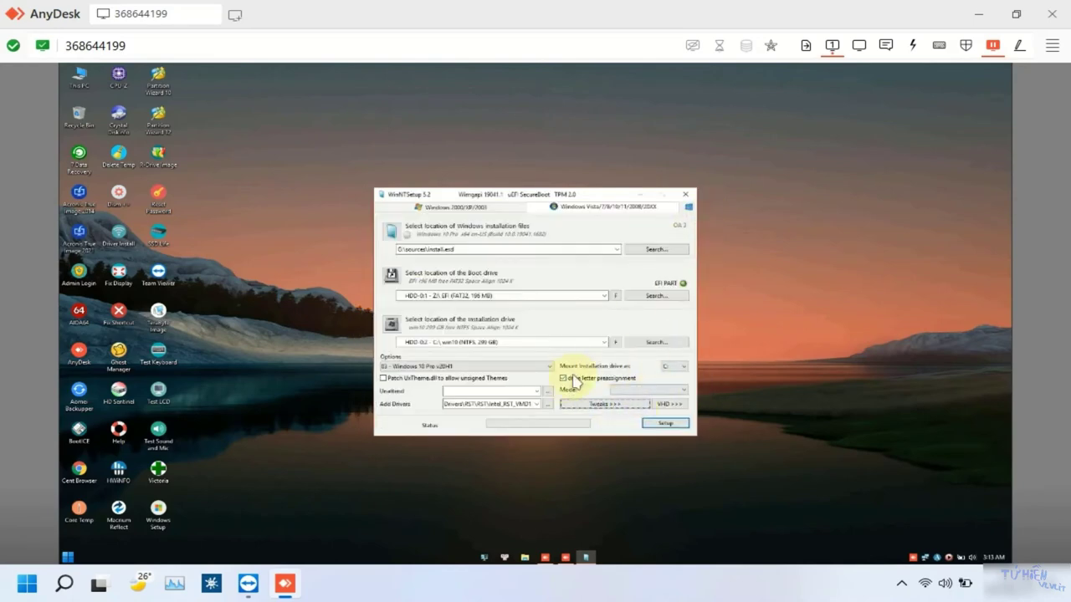
{"action": "left_click", "coordinate": [665, 424]}
{"action": "left_click_drag", "start_coordinate": [555, 234], "coordinate": [415, 313]}
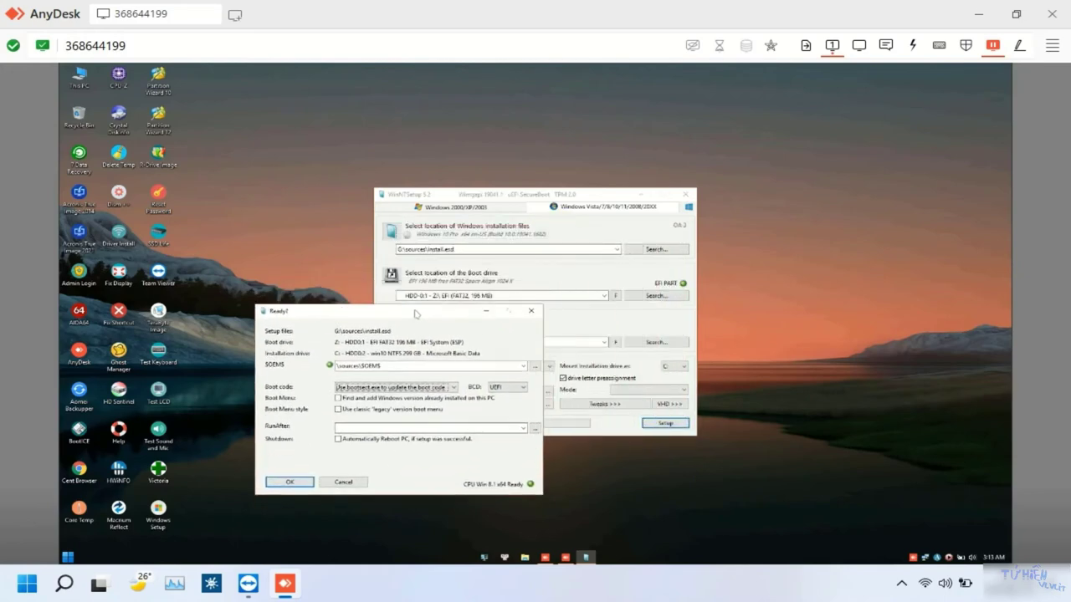
{"action": "left_click", "coordinate": [287, 491]}
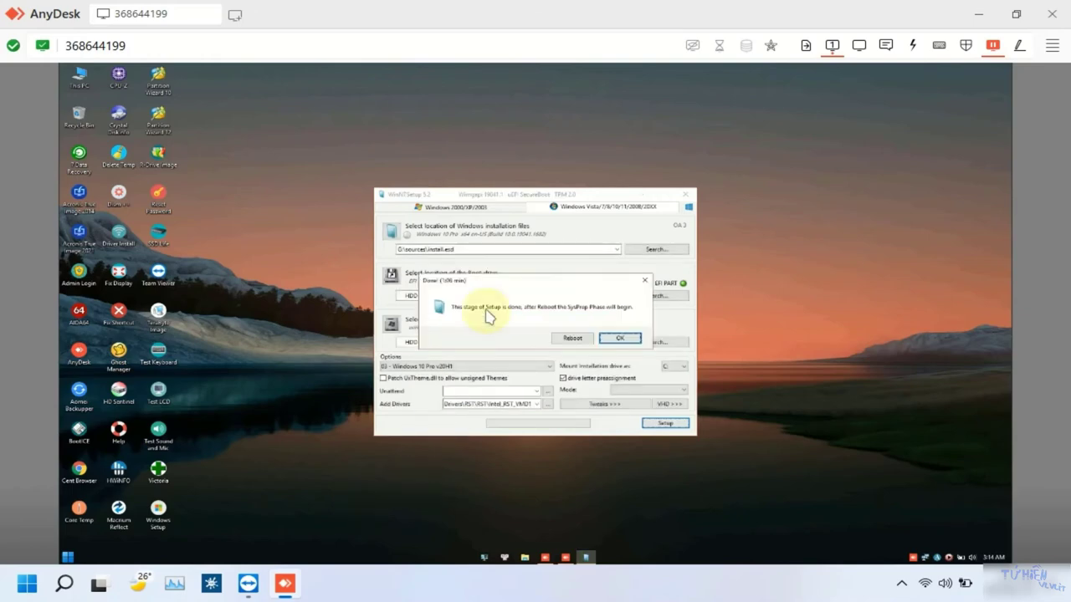
{"action": "left_click", "coordinate": [617, 340]}
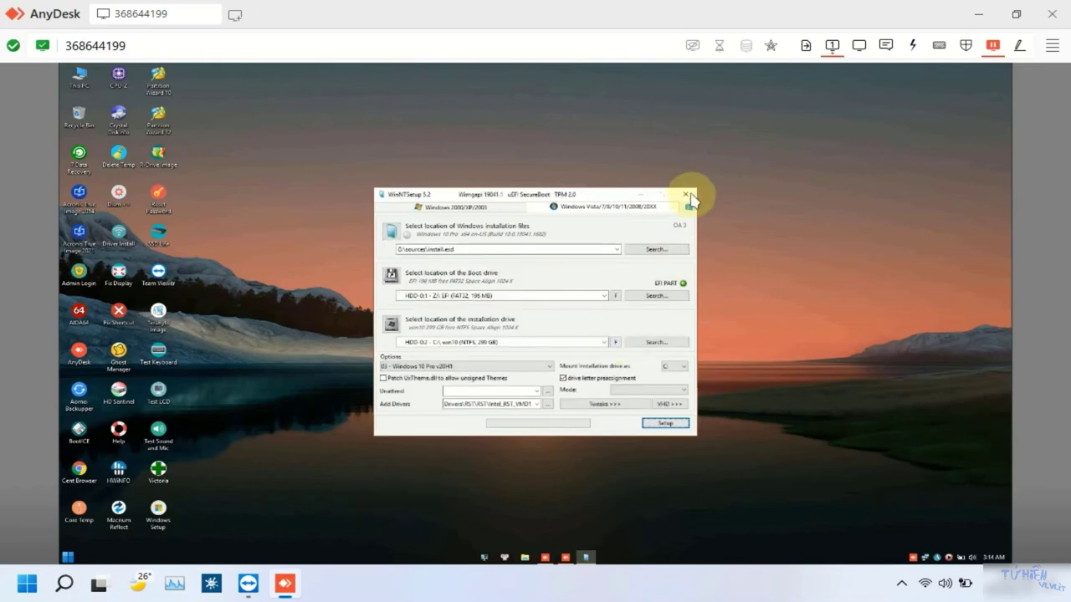
Close the Windows setup tool and refresh the desktop.
{"action": "left_click", "coordinate": [688, 196]}
{"action": "right_click", "coordinate": [513, 202]}
{"action": "left_click", "coordinate": [529, 238]}
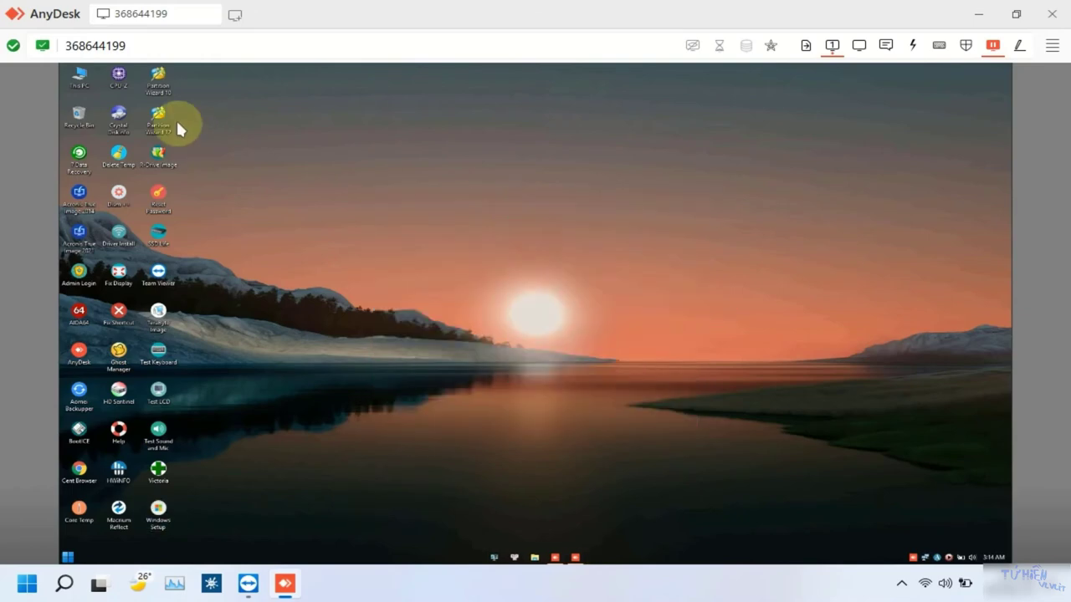
Check the installed system folders on win10 (C:), including Program Files, and return to the drive overview.
{"action": "double_click", "coordinate": [79, 77]}
{"action": "double_click", "coordinate": [412, 241]}
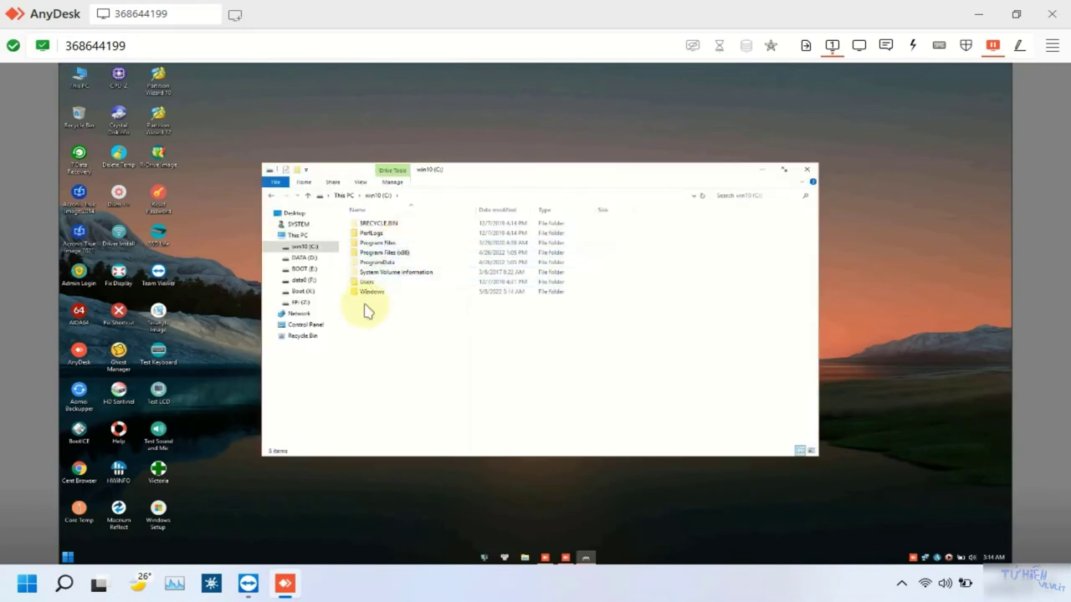
{"action": "double_click", "coordinate": [371, 243]}
{"action": "left_click", "coordinate": [272, 198]}
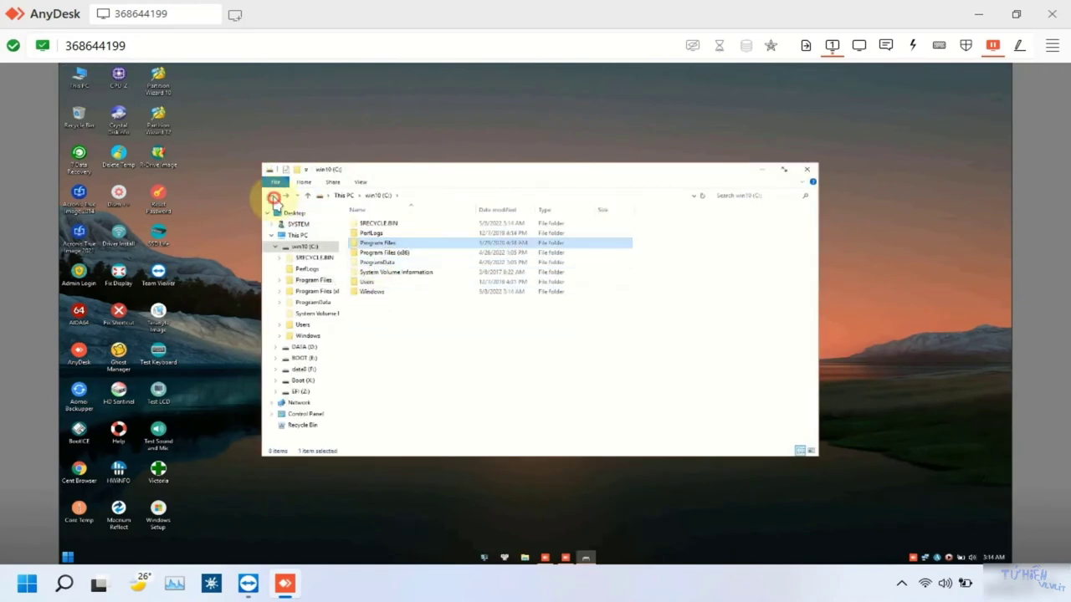
{"action": "left_click", "coordinate": [273, 198]}
Inspect the EFI\Boot and EFI\Microsoft\Boot folders on EFI (Z:) for the boot files and close the file window.
{"action": "double_click", "coordinate": [663, 270]}
{"action": "double_click", "coordinate": [363, 224]}
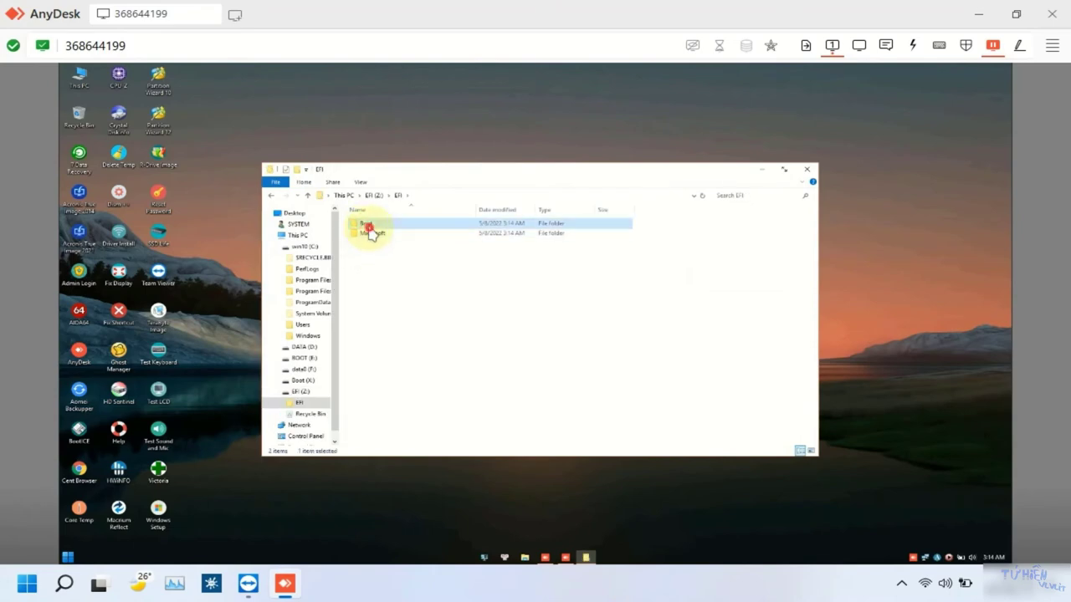
{"action": "double_click", "coordinate": [366, 223]}
{"action": "left_click", "coordinate": [271, 195]}
{"action": "left_click", "coordinate": [368, 235]}
{"action": "double_click", "coordinate": [368, 234]}
{"action": "double_click", "coordinate": [364, 222]}
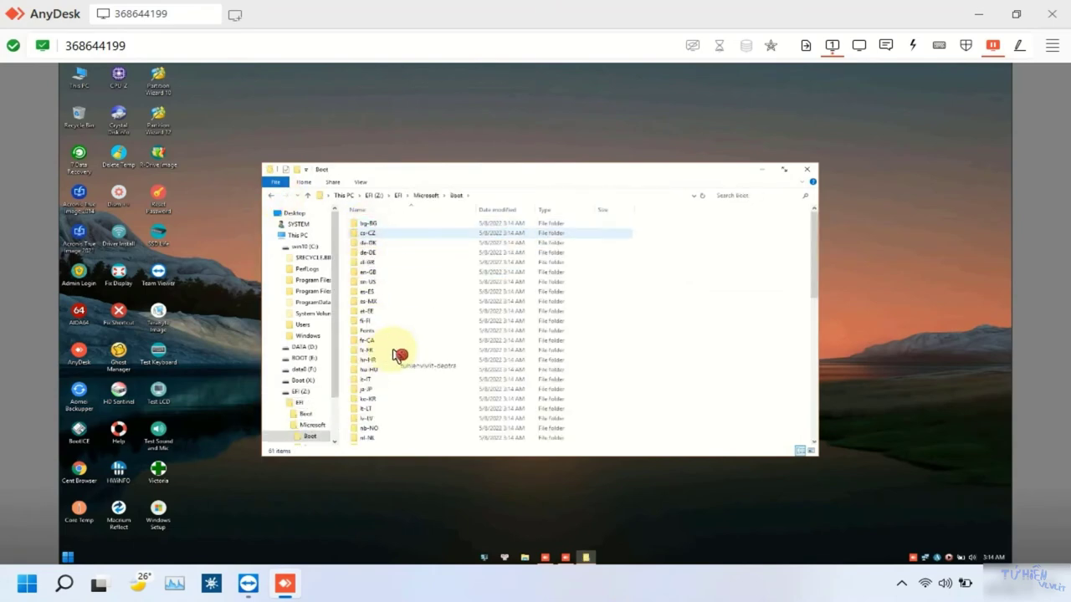
{"action": "left_click_drag", "start_coordinate": [816, 289], "coordinate": [813, 447]}
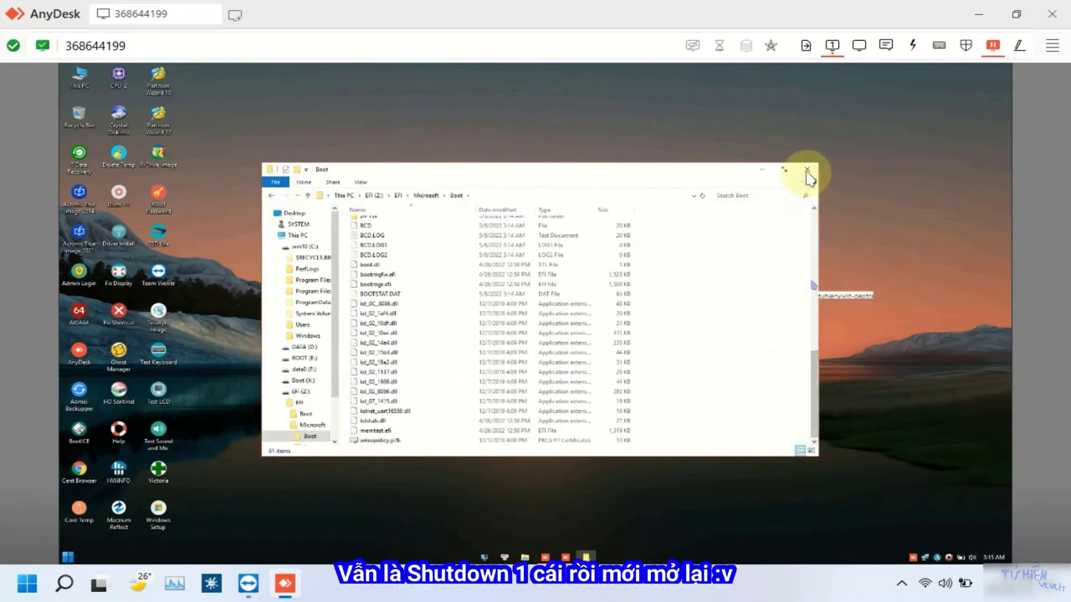
{"action": "left_click", "coordinate": [806, 170]}
Shut down the remote laptop from its boot environment.
{"action": "left_click", "coordinate": [67, 558]}
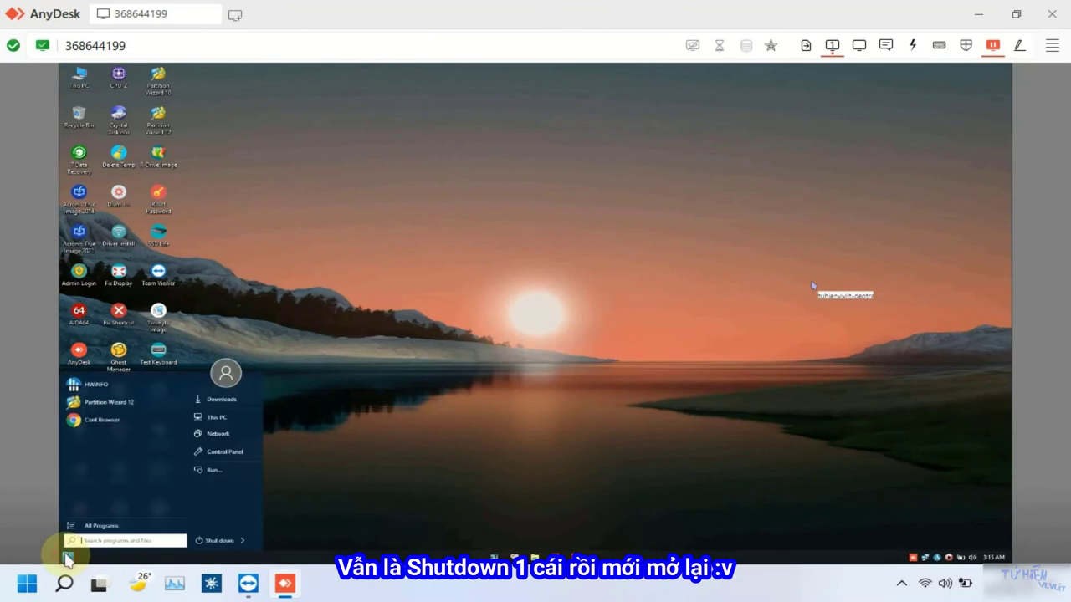
{"action": "left_click", "coordinate": [214, 542]}
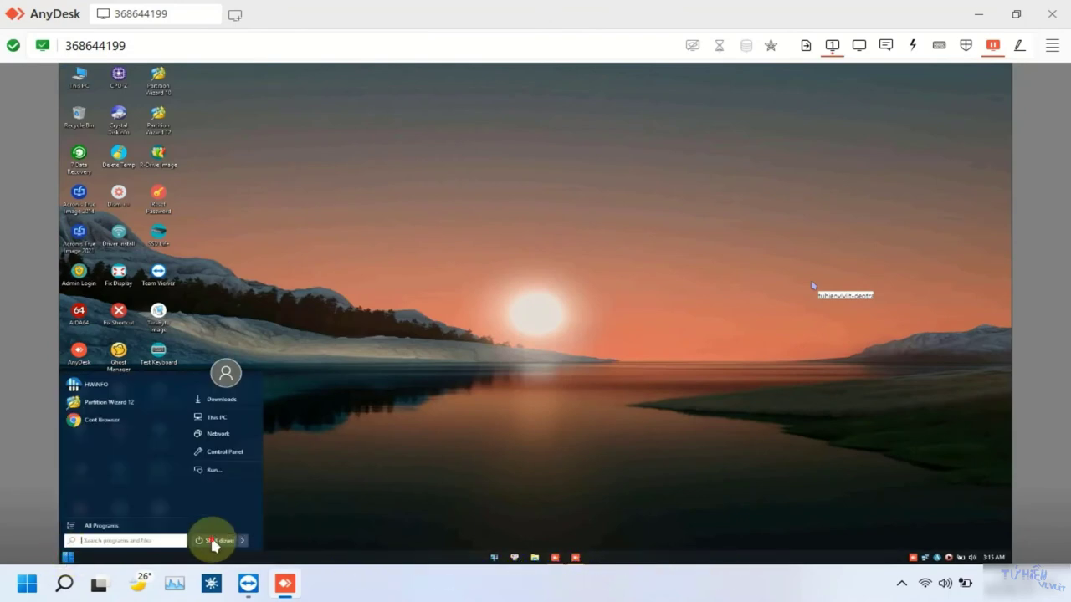
{"action": "left_click", "coordinate": [574, 355]}
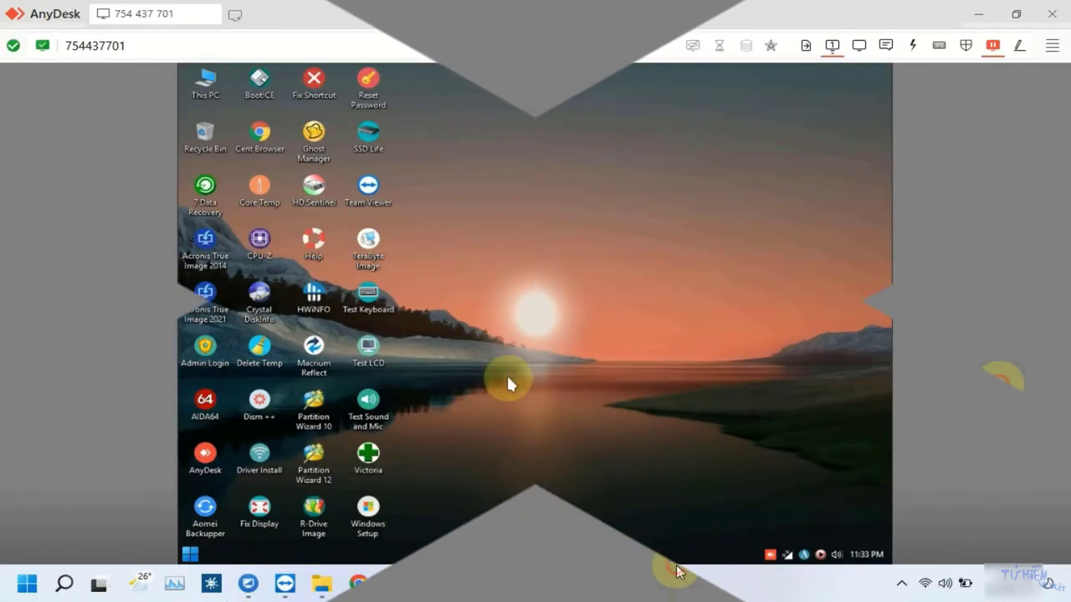
Refresh the desktop of the other connected remote computer.
{"action": "right_click", "coordinate": [509, 318]}
{"action": "left_click", "coordinate": [567, 342]}
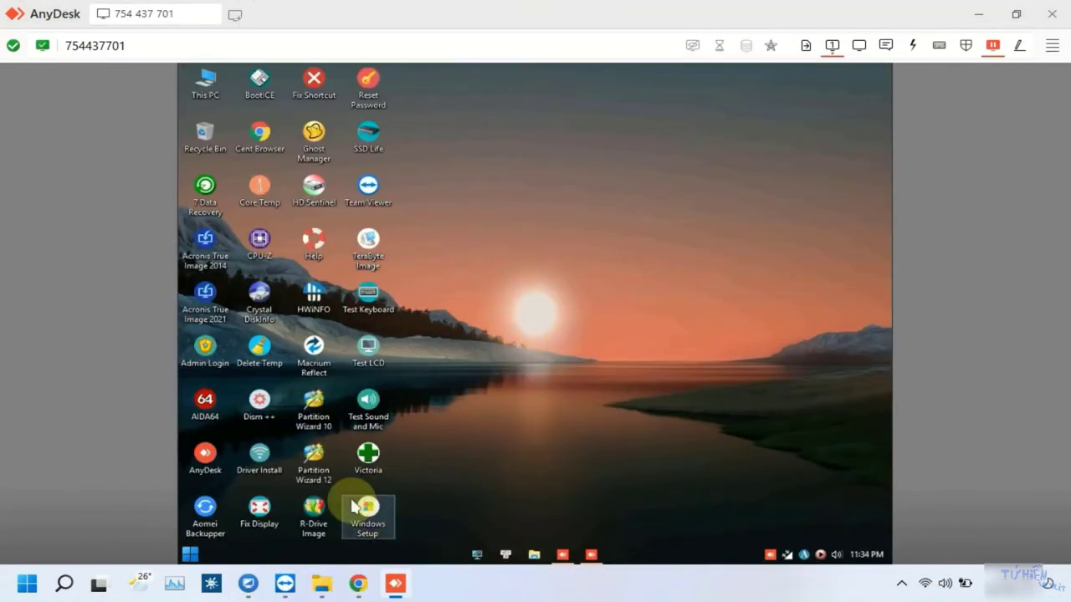
Open Partition Wizard 12 and start a new partition in the unallocated space of Disk 1 with drive letter Z:.
{"action": "double_click", "coordinate": [328, 458]}
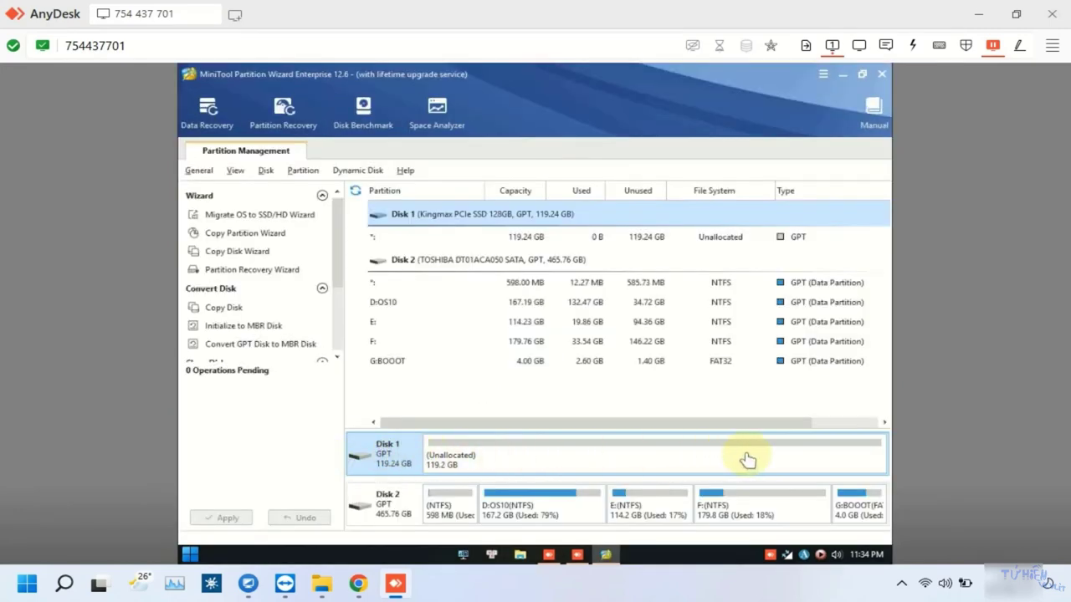
{"action": "right_click", "coordinate": [454, 456]}
{"action": "left_click", "coordinate": [473, 484]}
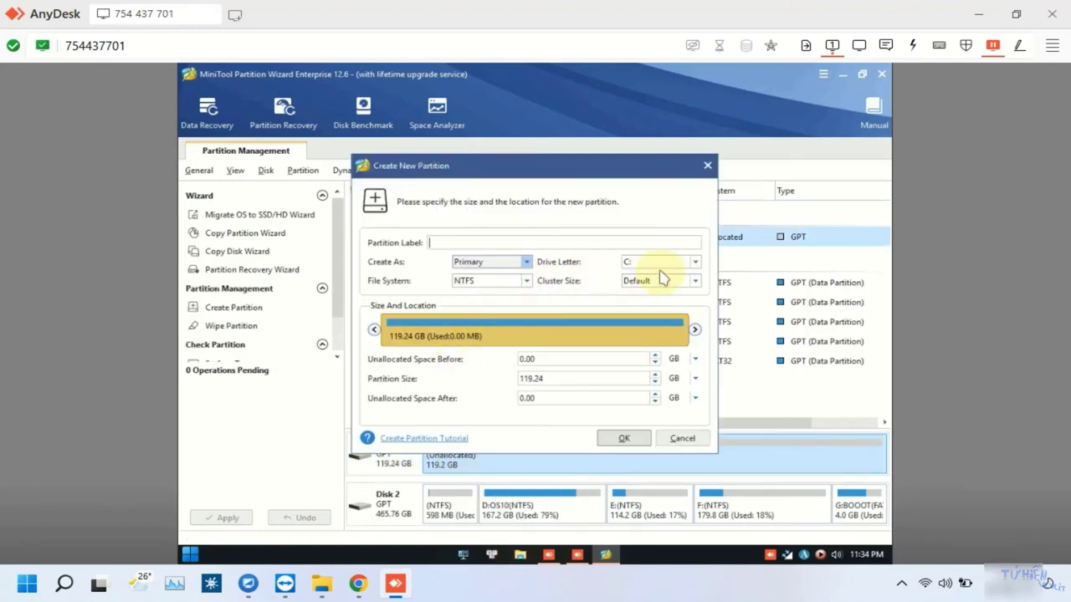
{"action": "left_click", "coordinate": [691, 265]}
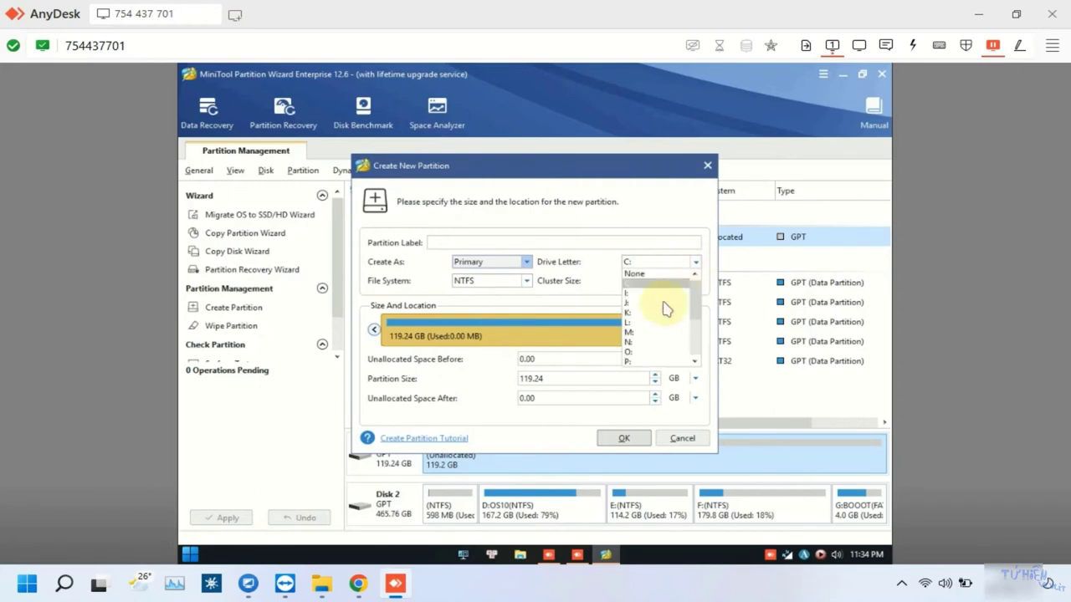
{"action": "scroll", "coordinate": [664, 318], "scroll_direction": "down", "scroll_amount": 4}
{"action": "left_click", "coordinate": [627, 359]}
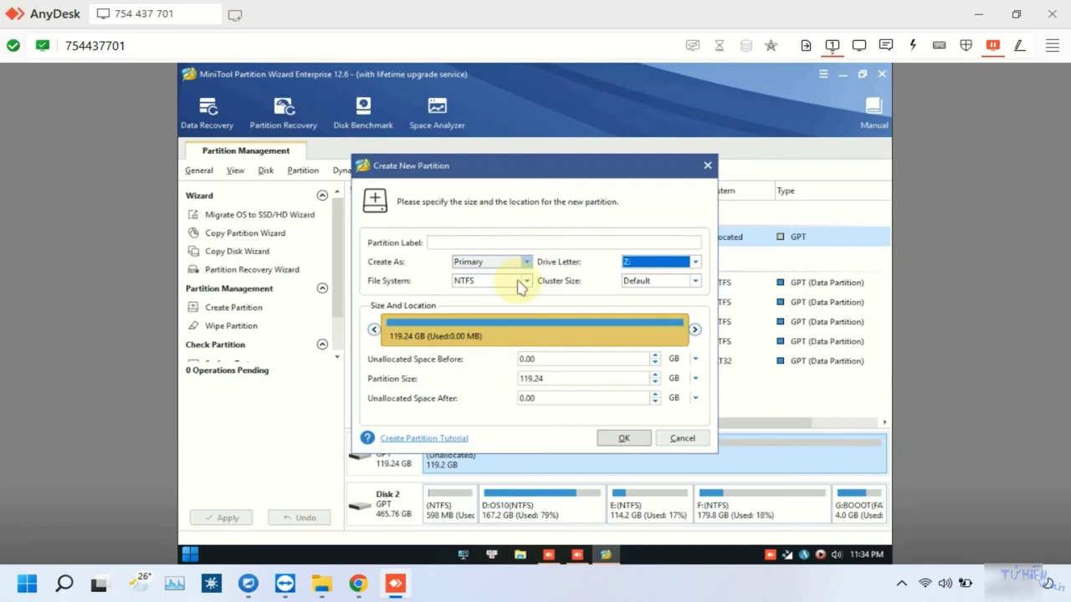
Create the new Disk 1 partition as FAT32 with drive letter Z: and label efi, and apply the pending operation.
{"action": "left_click", "coordinate": [526, 281]}
{"action": "left_click", "coordinate": [470, 291]}
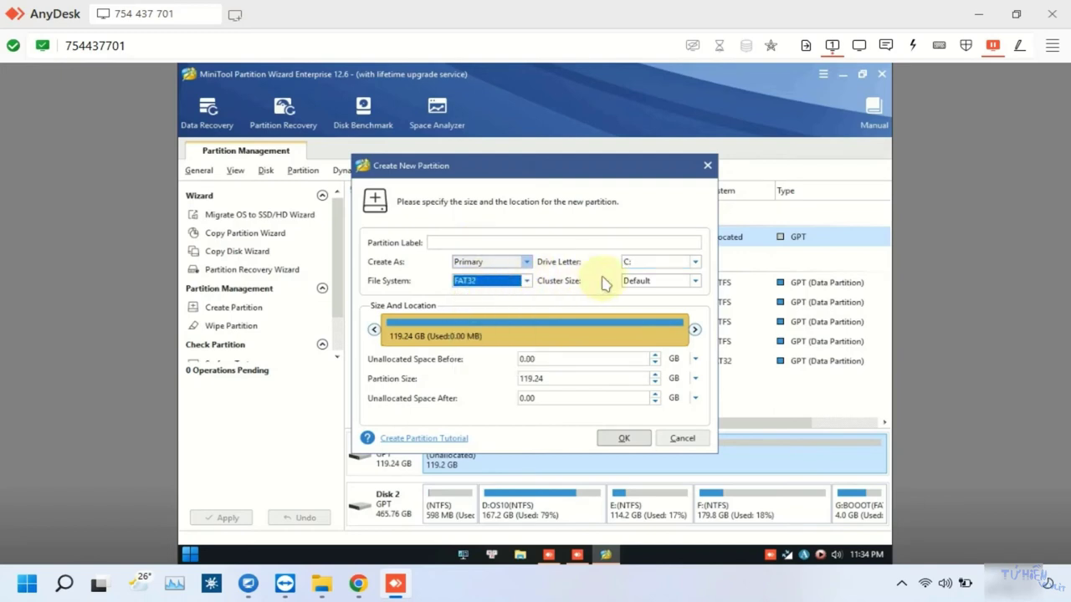
{"action": "left_click", "coordinate": [696, 263]}
{"action": "scroll", "coordinate": [697, 339], "scroll_direction": "down", "scroll_amount": 5}
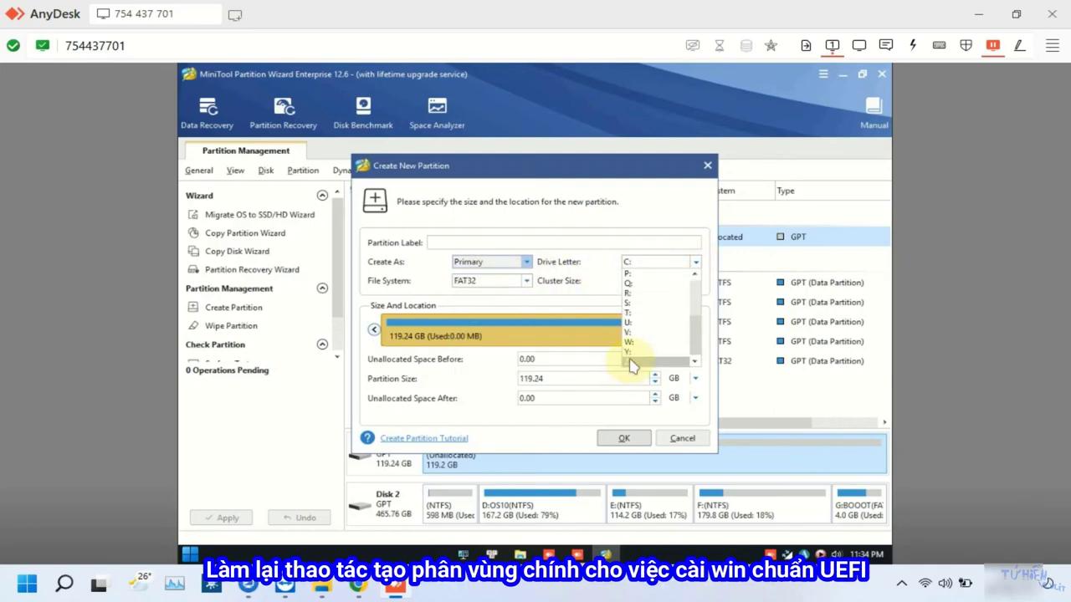
{"action": "left_click", "coordinate": [630, 360]}
{"action": "left_click", "coordinate": [496, 242]}
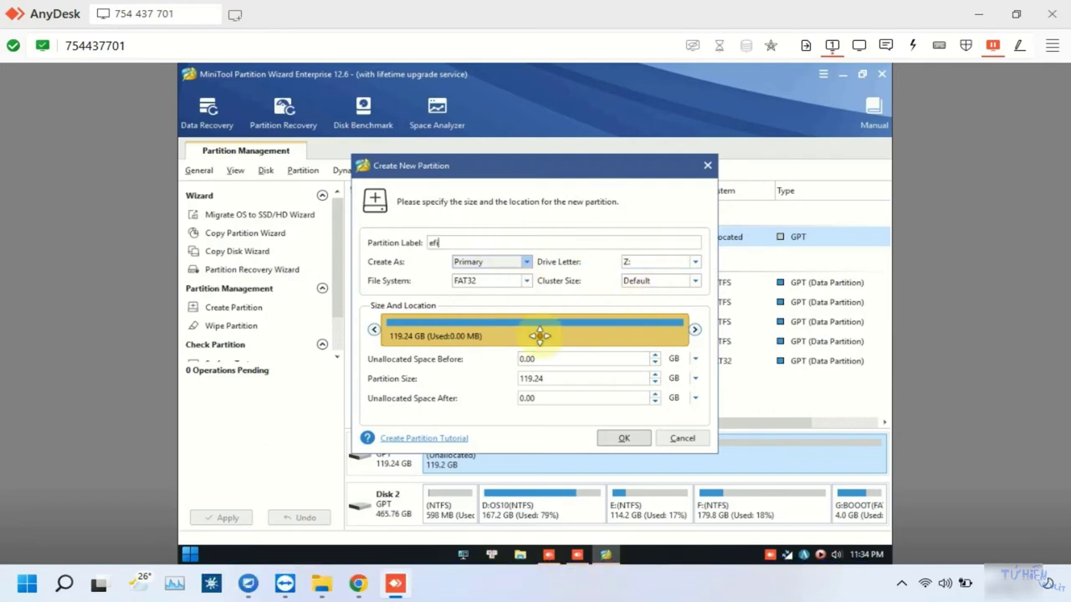
{"action": "left_click", "coordinate": [617, 438]}
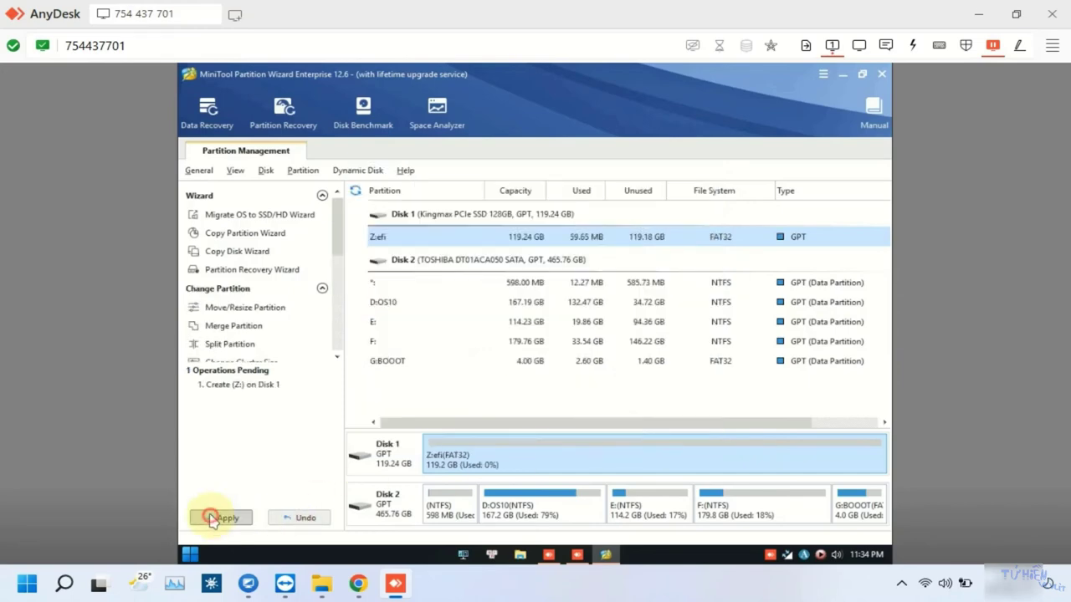
{"action": "left_click", "coordinate": [212, 517]}
{"action": "left_click", "coordinate": [501, 342]}
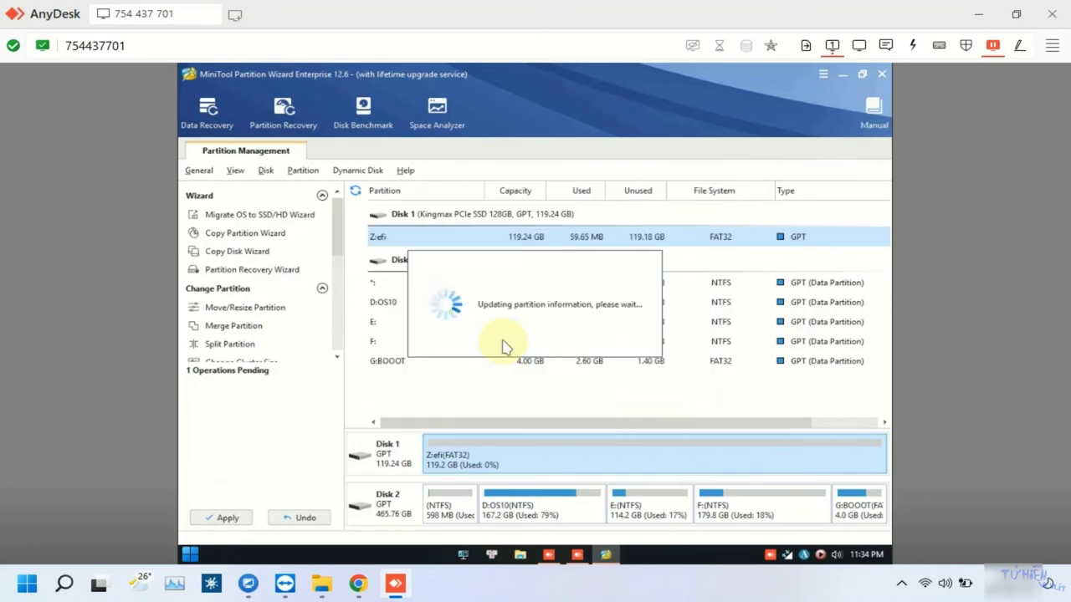
{"action": "left_click", "coordinate": [527, 333]}
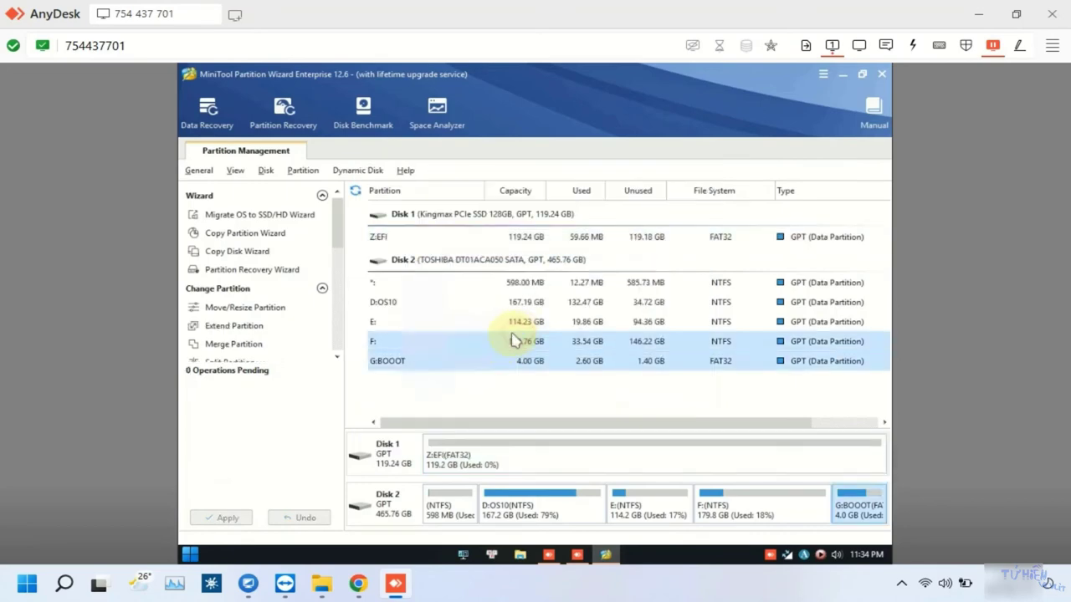
Split the EFI (Z:) partition so the original keeps 200 MB, and apply the pending changes.
{"action": "right_click", "coordinate": [477, 462]}
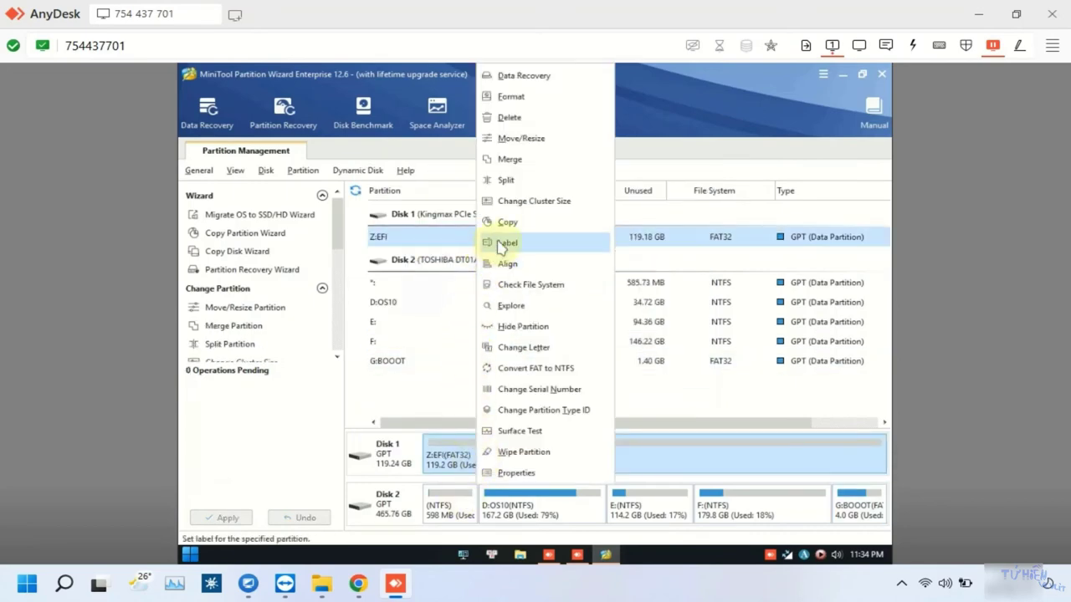
{"action": "left_click", "coordinate": [506, 180]}
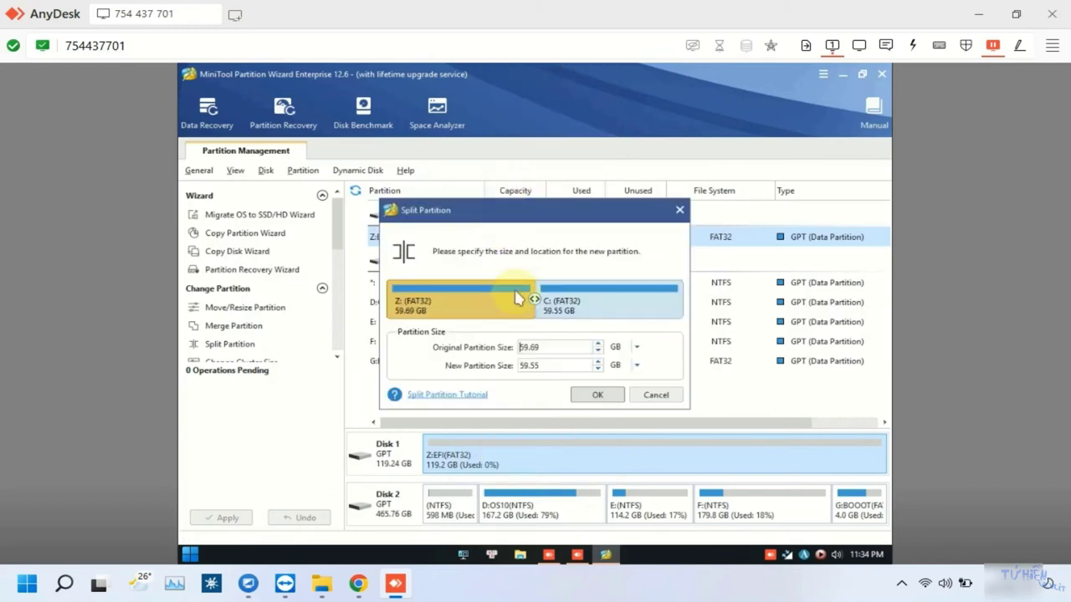
{"action": "left_click", "coordinate": [629, 351]}
{"action": "left_click", "coordinate": [626, 358]}
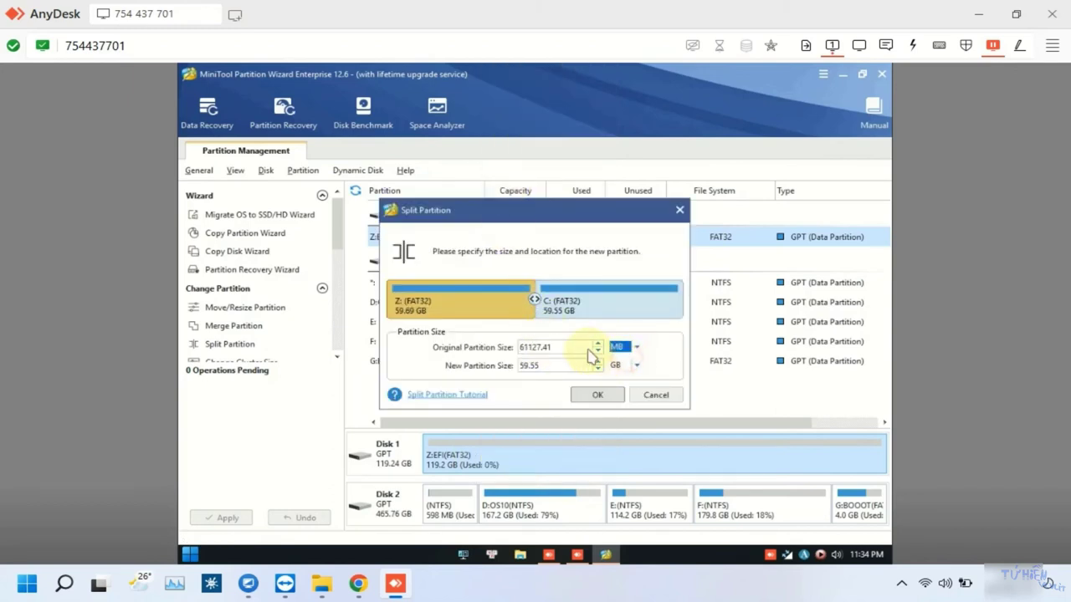
{"action": "type", "text": "200"}
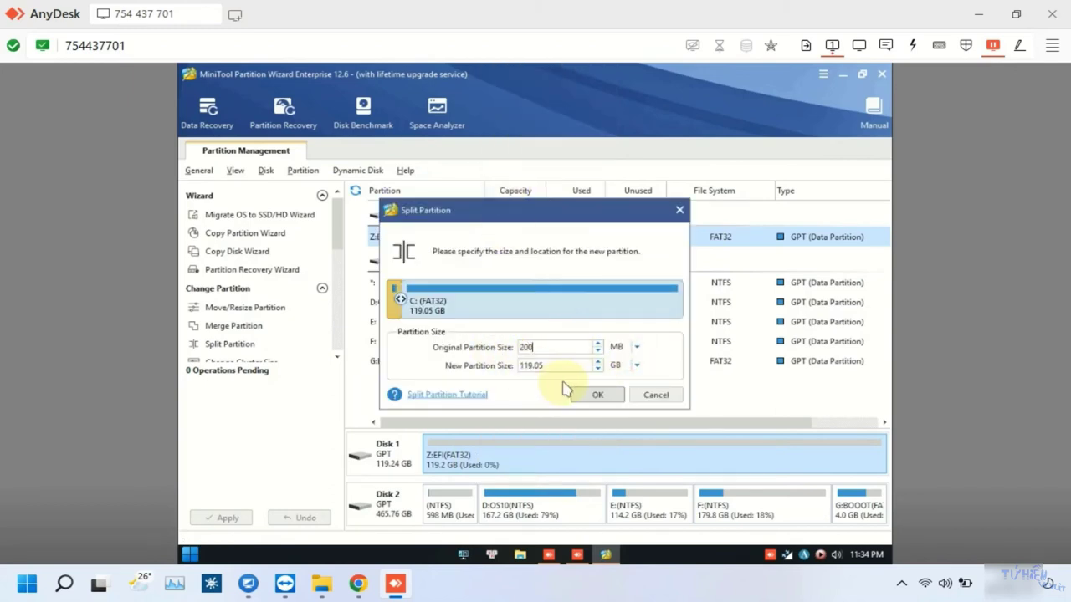
{"action": "left_click", "coordinate": [590, 394]}
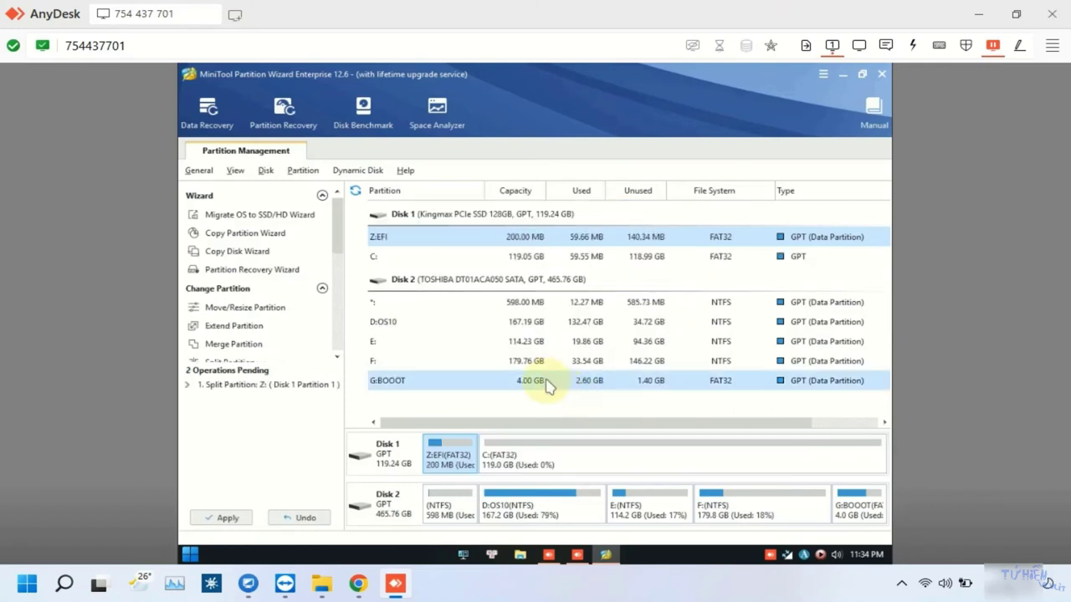
{"action": "left_click", "coordinate": [227, 518]}
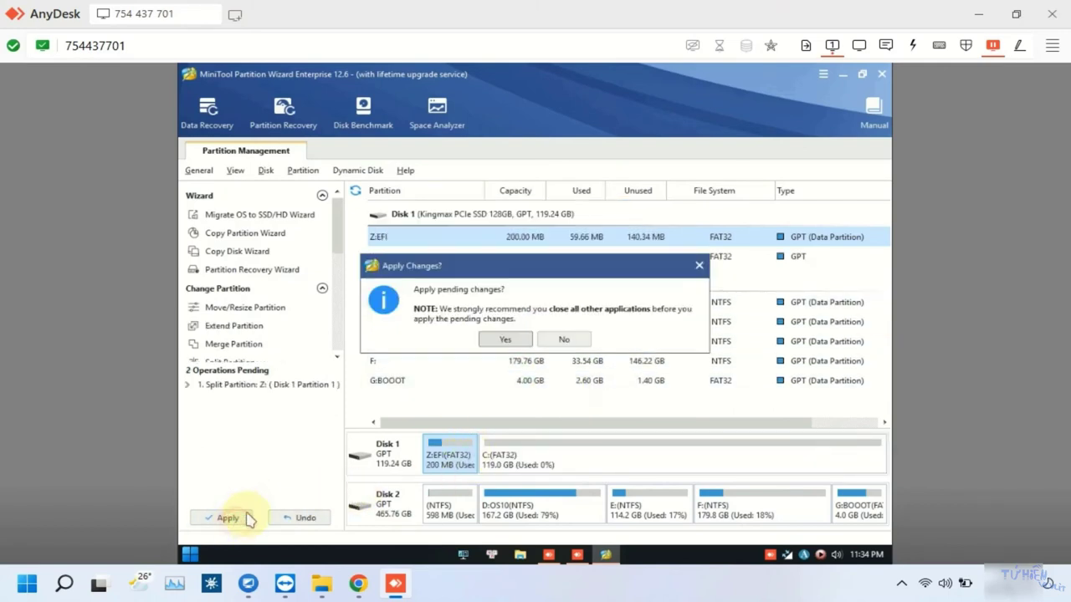
{"action": "left_click", "coordinate": [507, 339]}
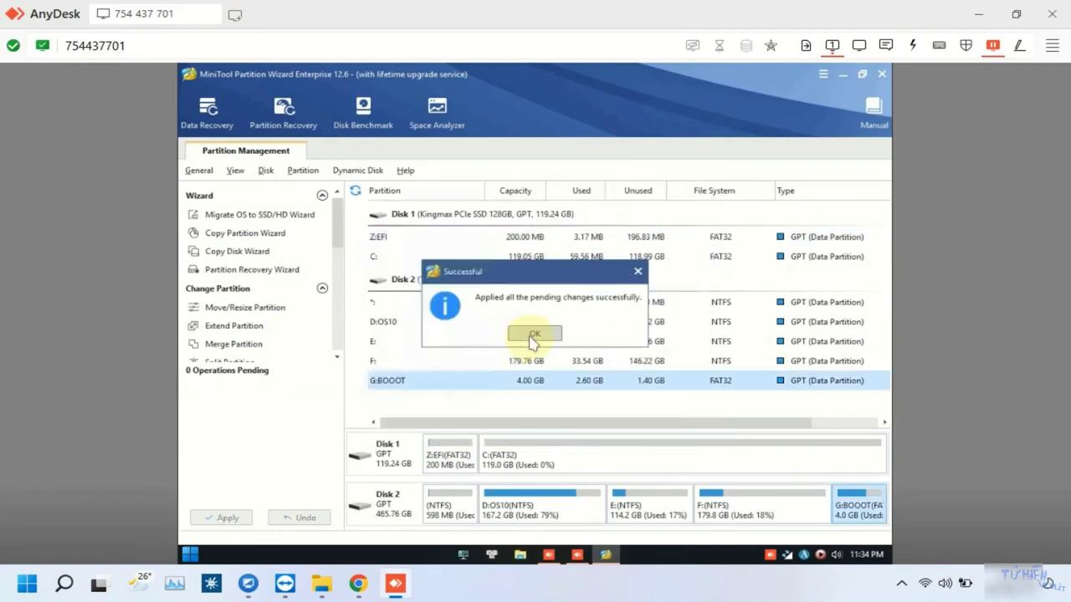
{"action": "left_click", "coordinate": [531, 338]}
Format the new C: partition on Disk 1 as NTFS with the label win10 and apply the change.
{"action": "left_click", "coordinate": [513, 449]}
{"action": "right_click", "coordinate": [516, 452]}
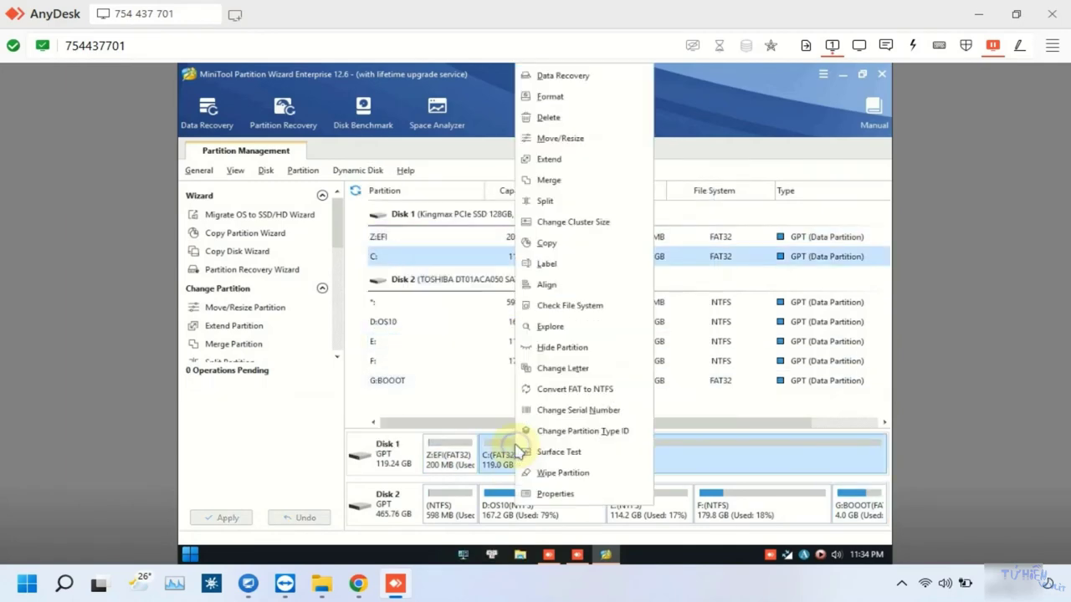
{"action": "left_click", "coordinate": [549, 96]}
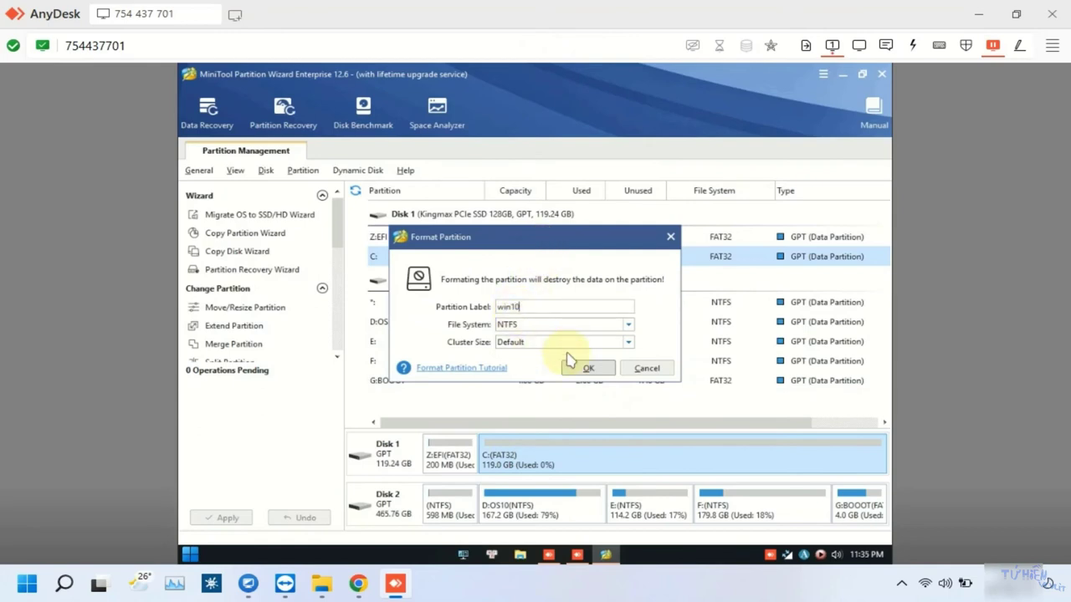
{"action": "left_click", "coordinate": [588, 368]}
{"action": "left_click", "coordinate": [239, 518]}
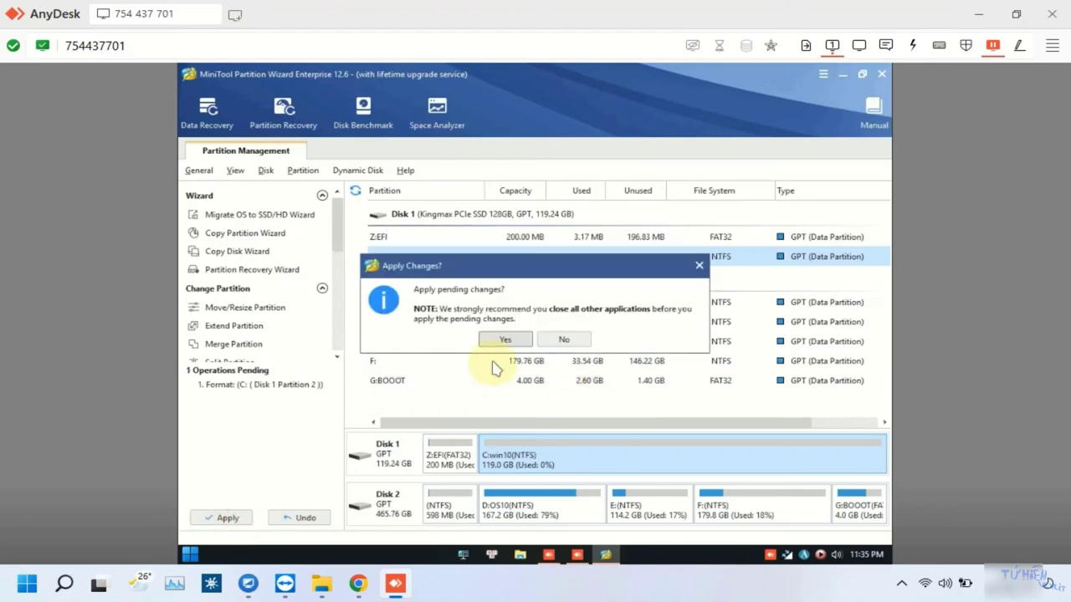
{"action": "left_click", "coordinate": [502, 340]}
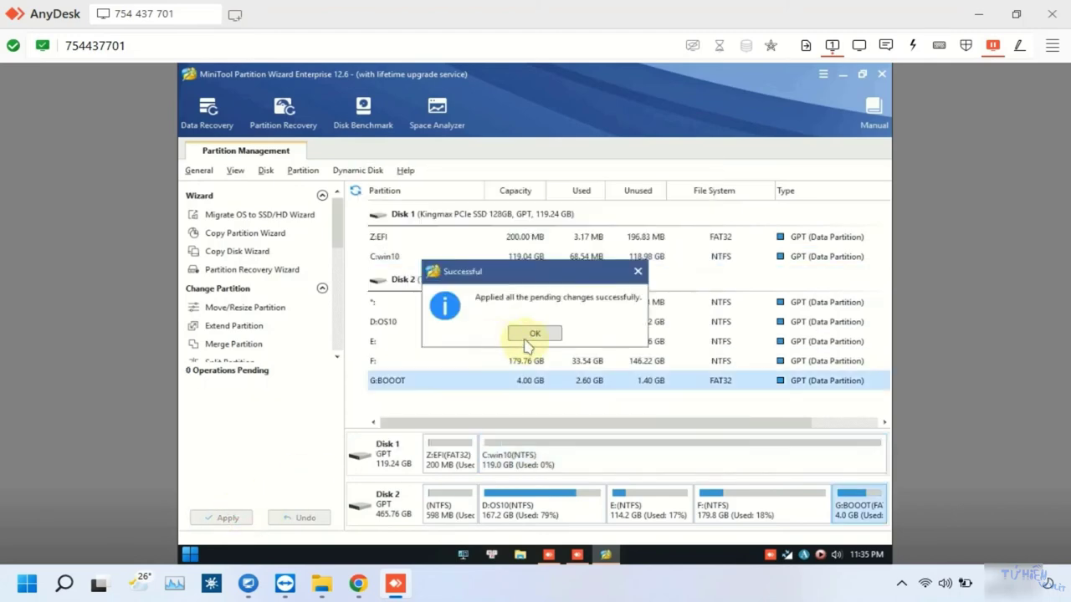
{"action": "left_click", "coordinate": [530, 337]}
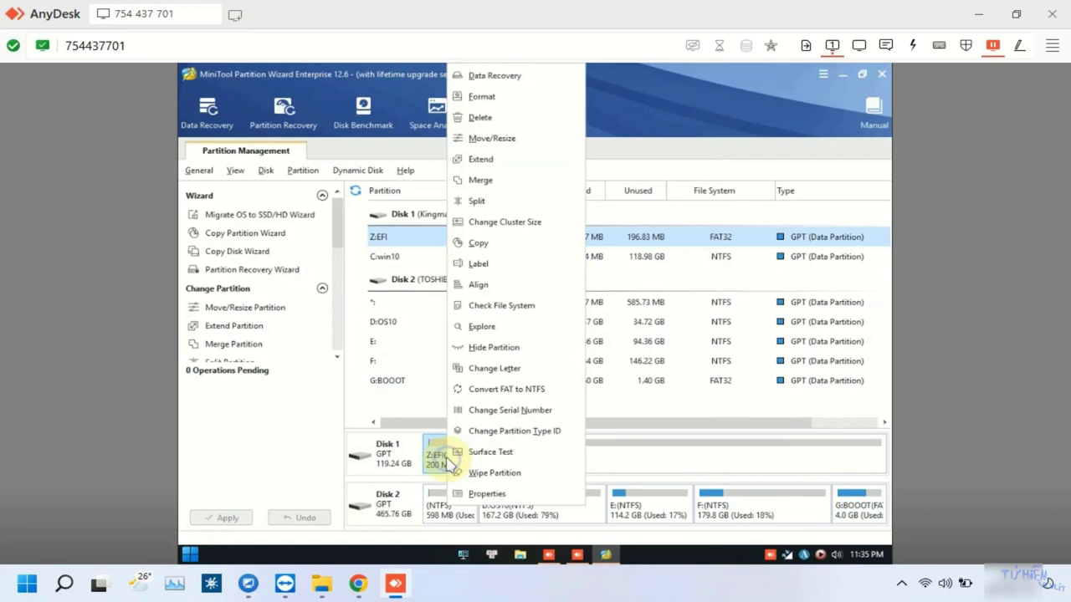
Change the partition type ID of EFI (Z:) to EFI System Partition and apply the change.
{"action": "left_click", "coordinate": [510, 431]}
{"action": "left_click", "coordinate": [675, 324]}
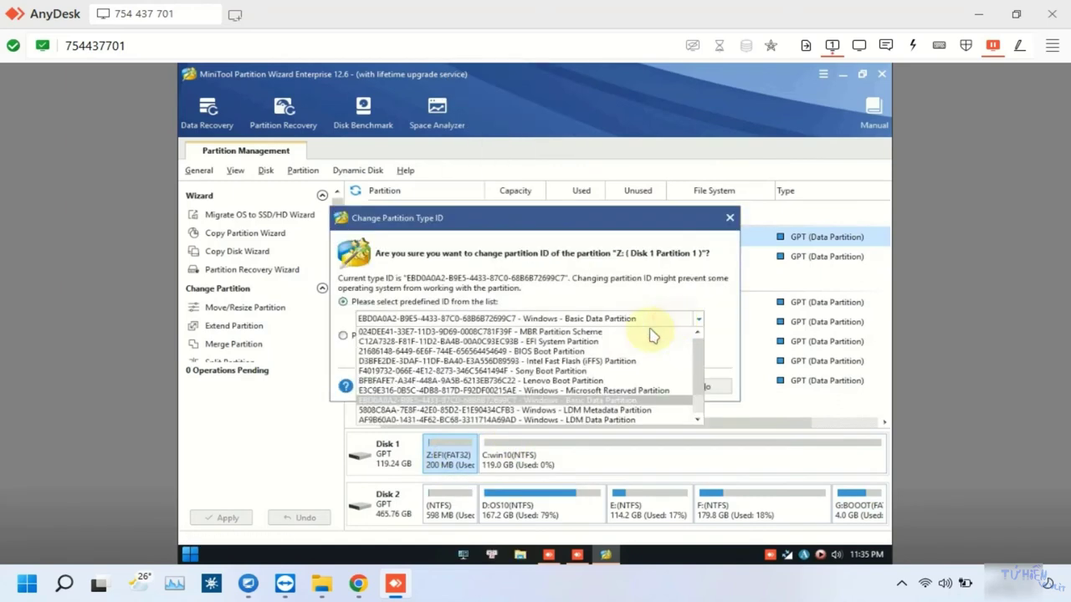
{"action": "left_click", "coordinate": [572, 345]}
{"action": "left_click", "coordinate": [640, 388]}
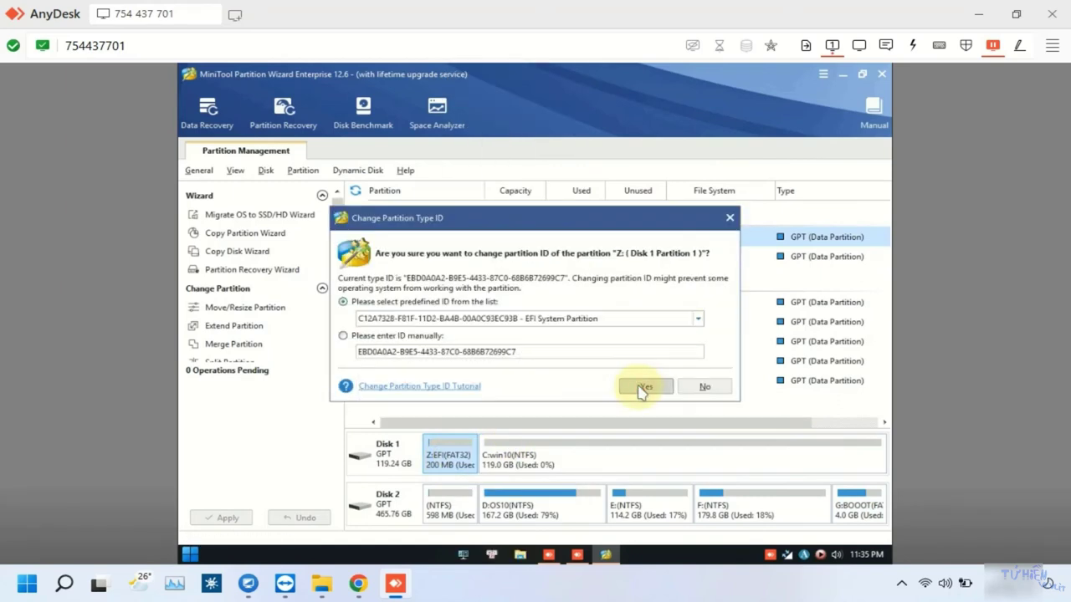
{"action": "left_click", "coordinate": [219, 517]}
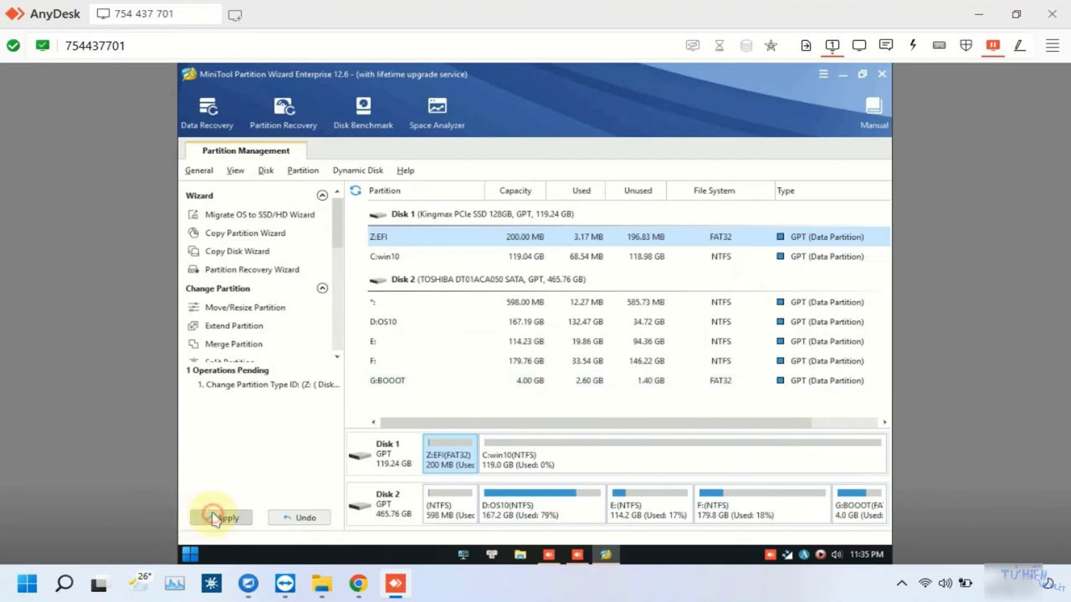
{"action": "left_click", "coordinate": [523, 340]}
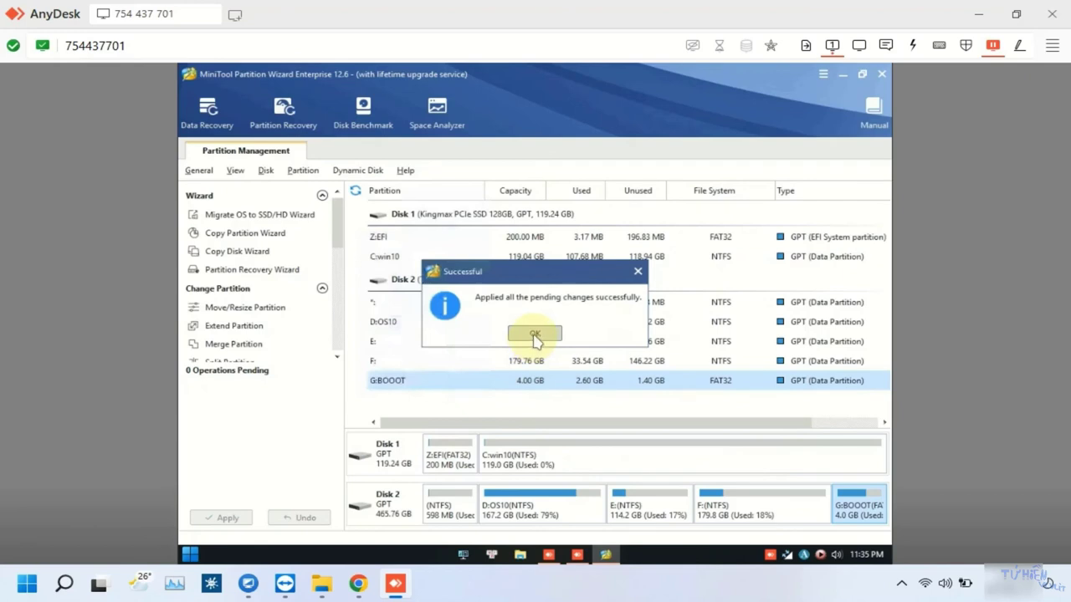
{"action": "left_click", "coordinate": [534, 335]}
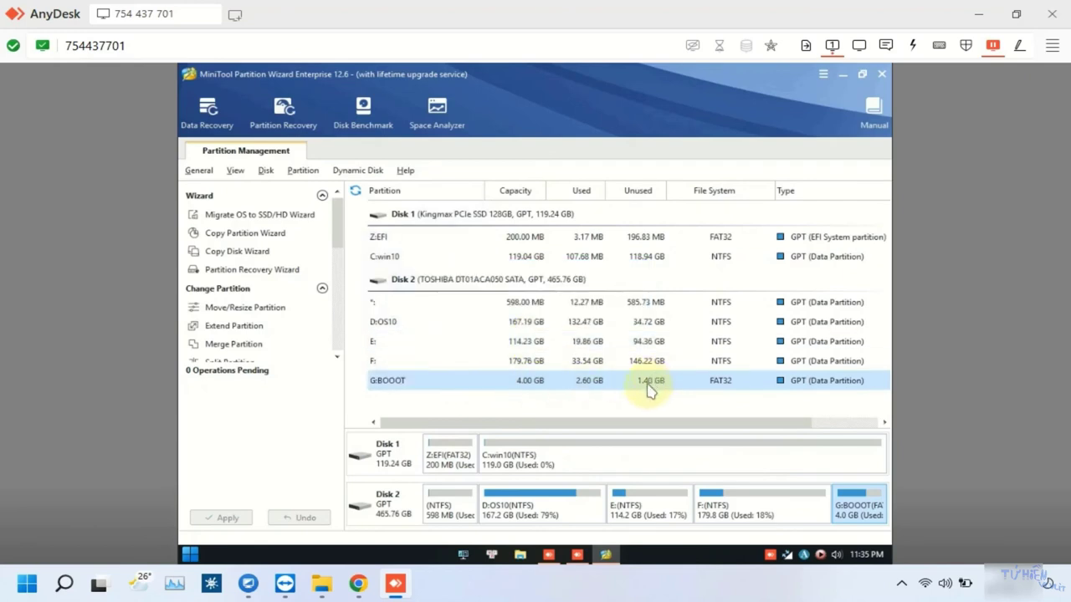
Close Partition Wizard and launch WinNT Setup from the Windows Setup Manager.
{"action": "left_click_drag", "start_coordinate": [645, 423], "coordinate": [550, 436]}
{"action": "left_click", "coordinate": [882, 73]}
{"action": "left_click", "coordinate": [493, 332]}
{"action": "double_click", "coordinate": [368, 506]}
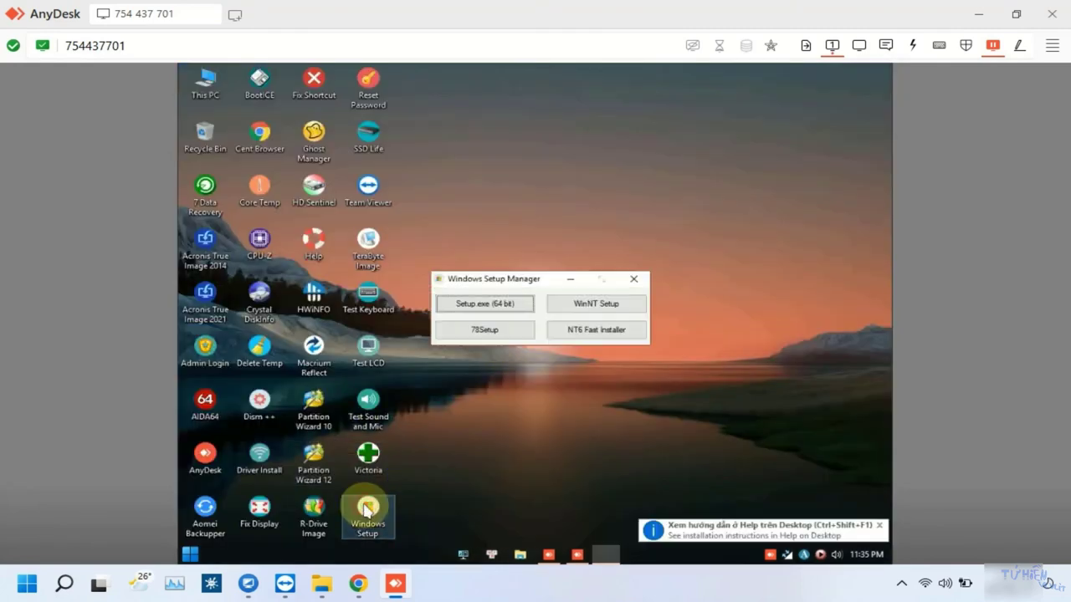
{"action": "left_click", "coordinate": [602, 304]}
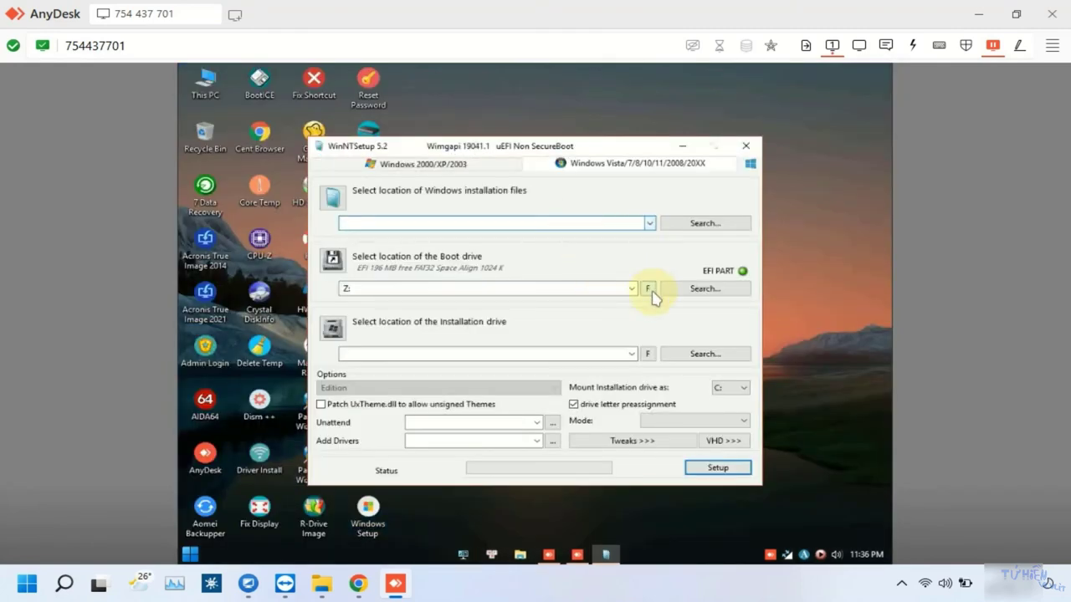
Set the boot drive to Z: EFI and the installation drive to C: win10.
{"action": "left_click", "coordinate": [632, 289]}
{"action": "left_click", "coordinate": [605, 327]}
{"action": "left_click", "coordinate": [632, 353]}
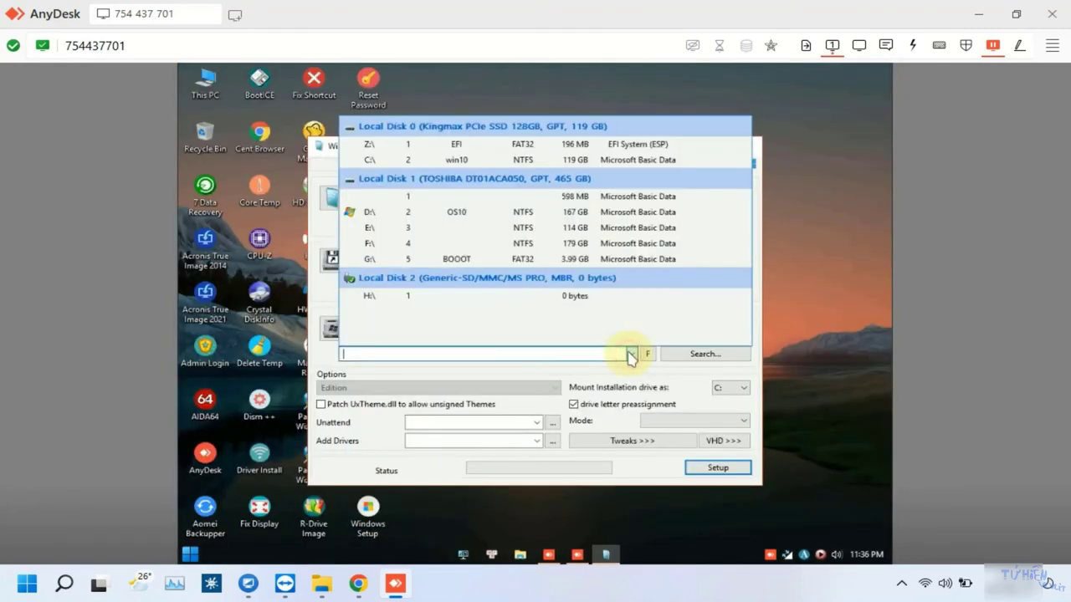
{"action": "left_click", "coordinate": [538, 160]}
Load the Windows image stored on Local Disk (F:) as the installation source, using sources\install.esd.
{"action": "left_click", "coordinate": [717, 224]}
{"action": "left_click", "coordinate": [327, 263]}
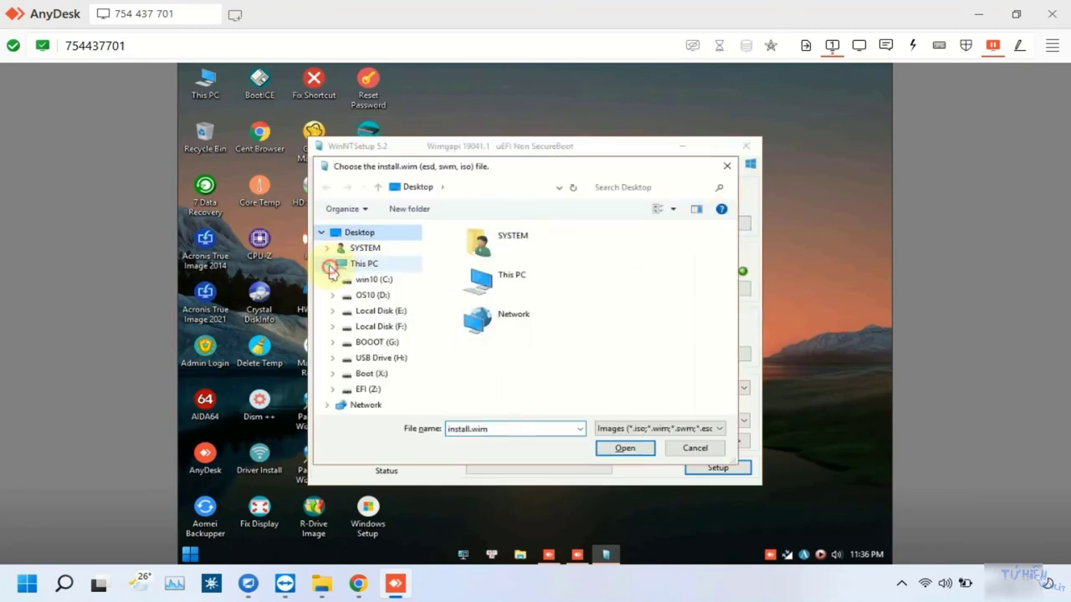
{"action": "left_click", "coordinate": [387, 330]}
{"action": "double_click", "coordinate": [455, 260]}
{"action": "double_click", "coordinate": [456, 248]}
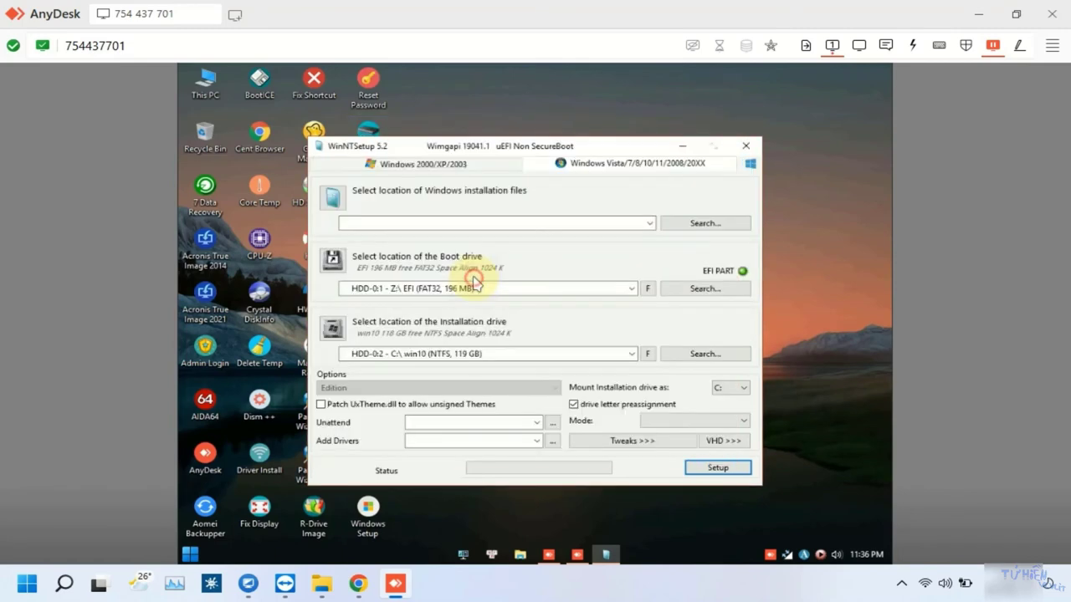
Select edition 16 - Windows 10 IoT Enterprise v20H1 and enable the tweaks Show Computer icon on Desktop and Show small desktop icons.
{"action": "left_click", "coordinate": [502, 389]}
{"action": "scroll", "coordinate": [469, 368], "scroll_direction": "down", "scroll_amount": 1}
{"action": "left_click", "coordinate": [442, 365]}
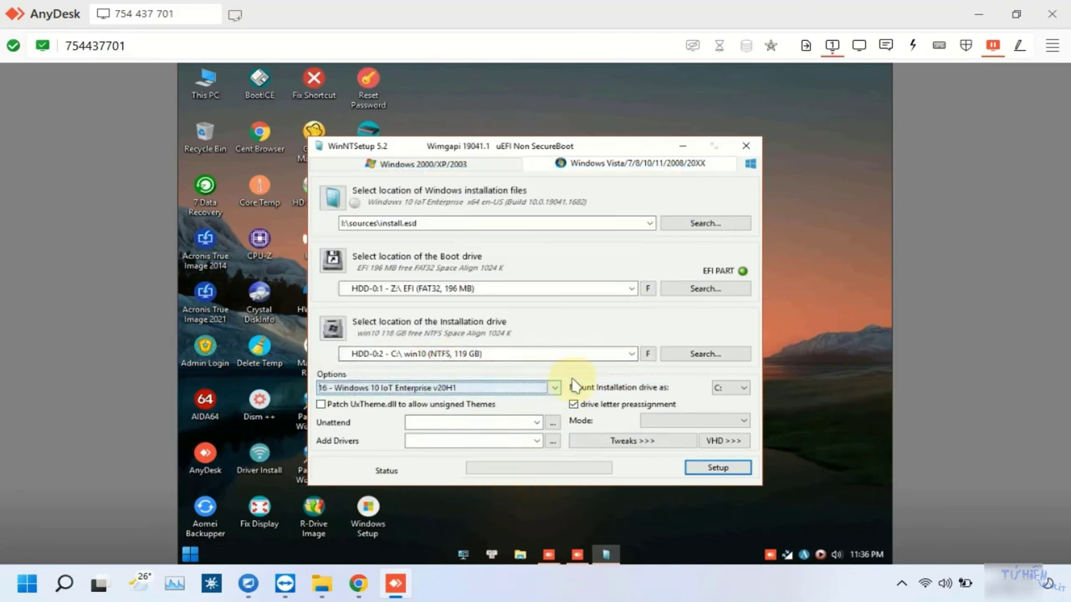
{"action": "left_click", "coordinate": [626, 441]}
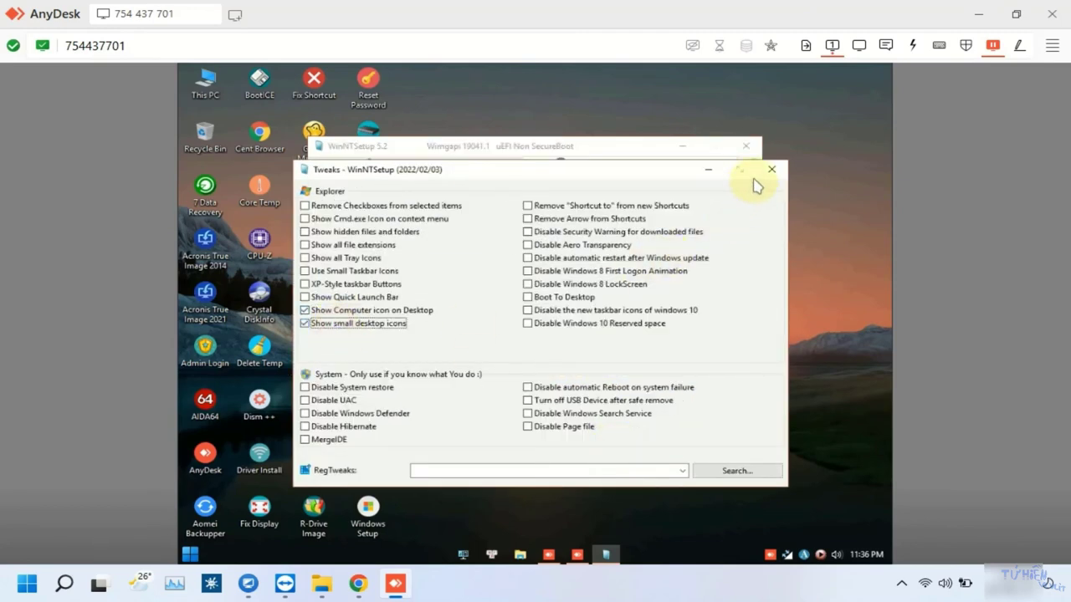
{"action": "left_click", "coordinate": [768, 170]}
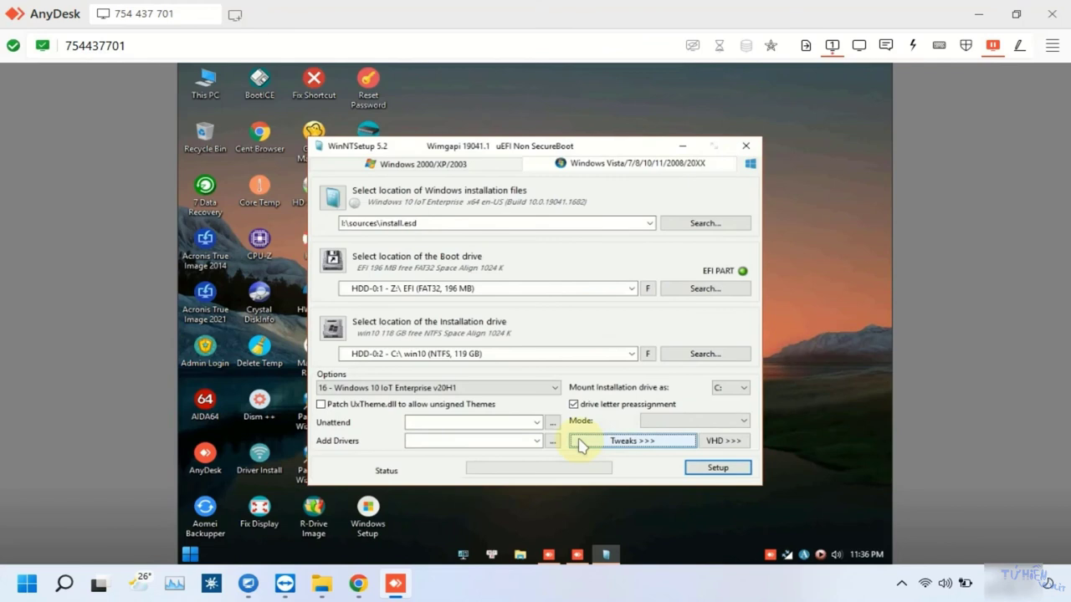
Run the Windows setup with the default boot code options, dismiss the completion dialog without rebooting, and close WinNTSetup.
{"action": "left_click", "coordinate": [710, 471]}
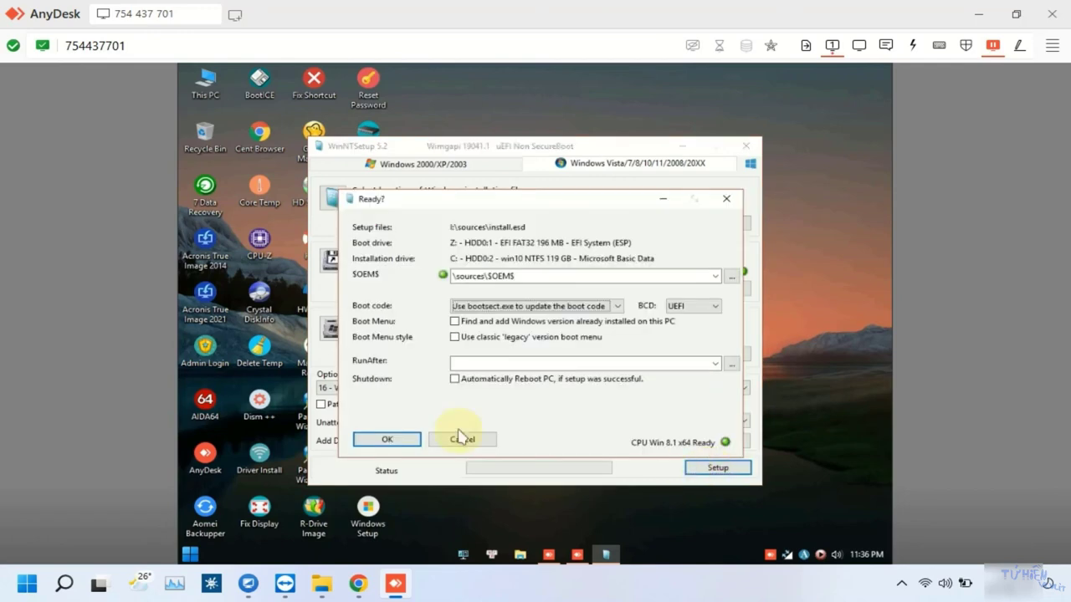
{"action": "left_click", "coordinate": [372, 441]}
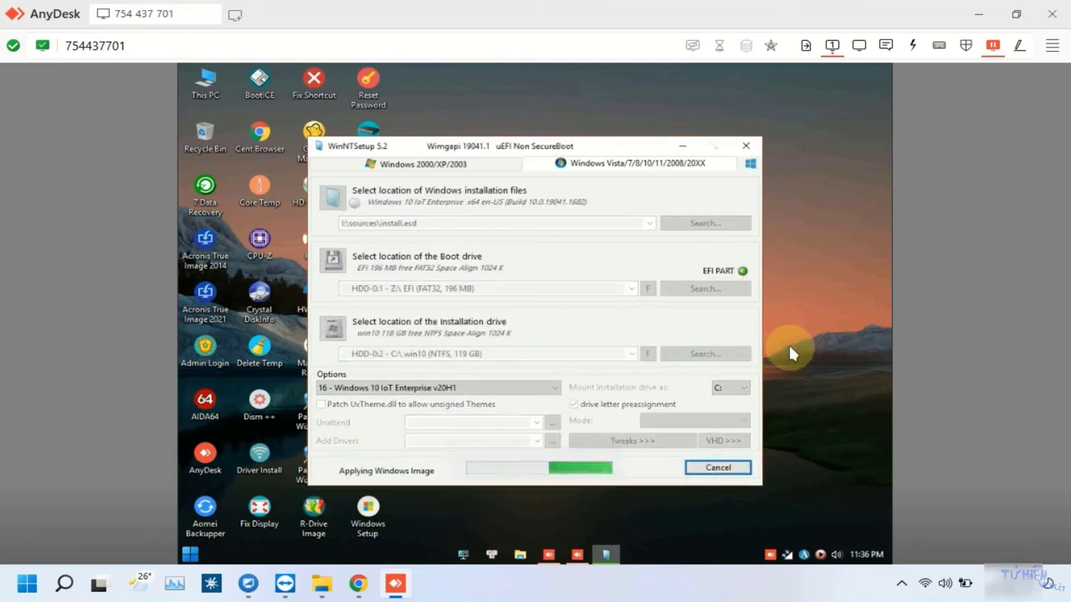
{"action": "left_click", "coordinate": [660, 583]}
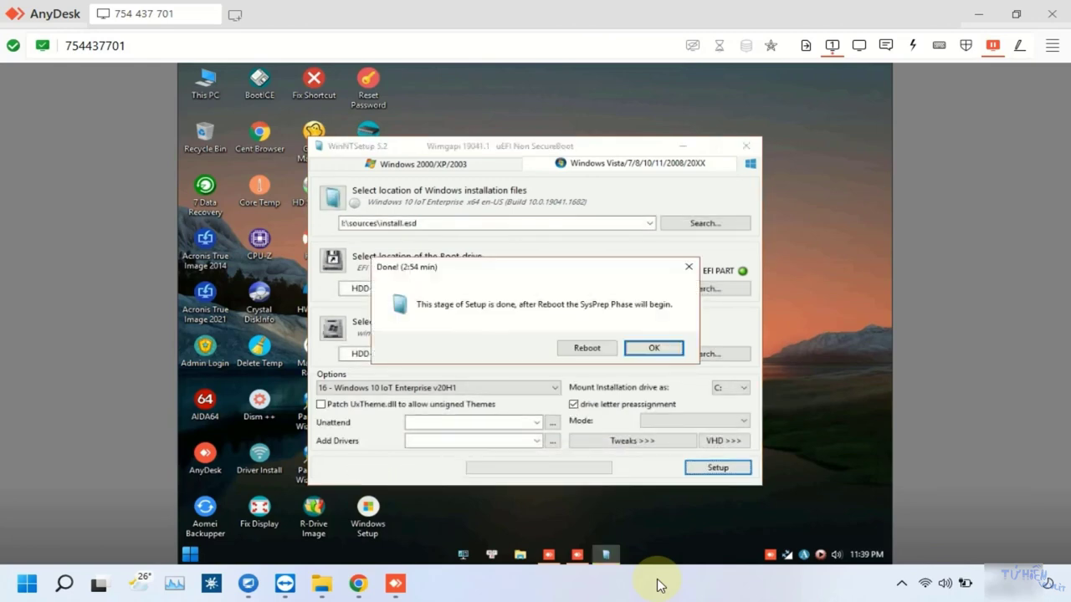
{"action": "left_click", "coordinate": [654, 348]}
{"action": "left_click", "coordinate": [745, 145]}
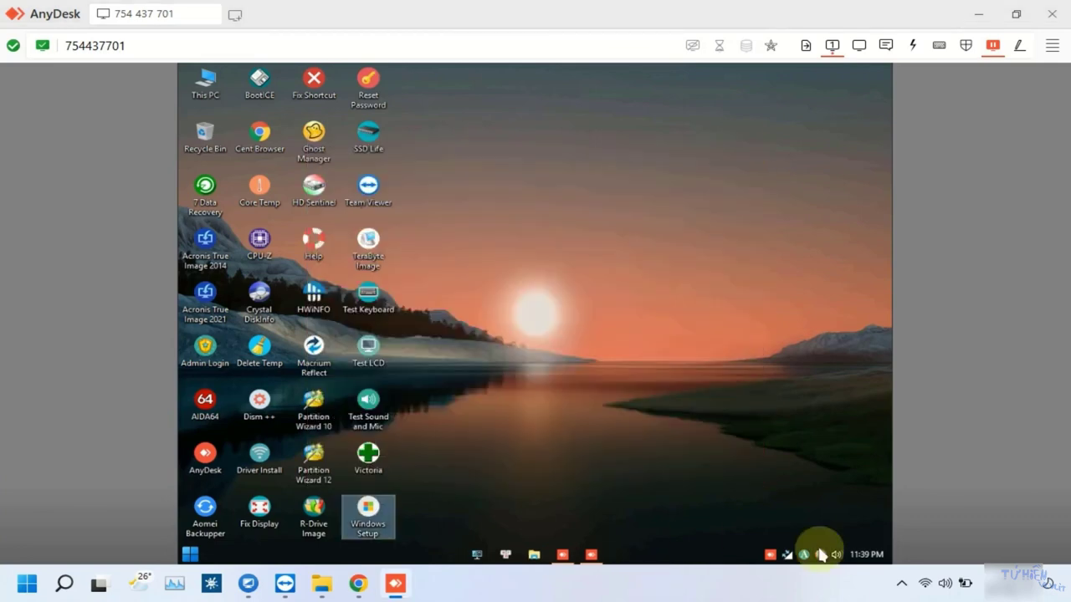
{"action": "left_click", "coordinate": [901, 583]}
{"action": "left_click", "coordinate": [580, 280]}
{"action": "right_click", "coordinate": [580, 281]}
{"action": "left_click", "coordinate": [574, 287]}
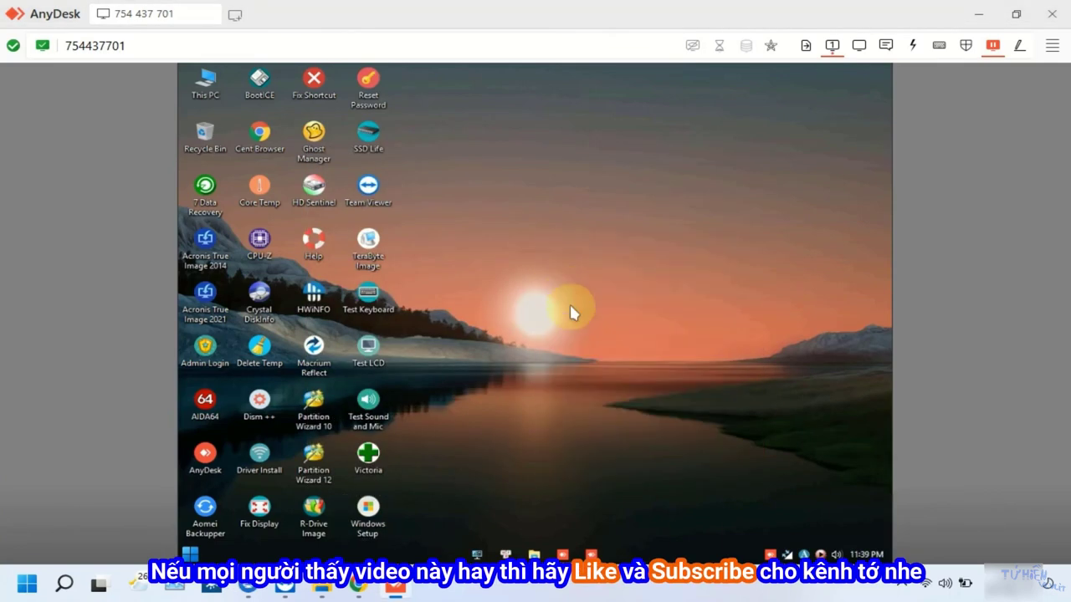
{"action": "right_click", "coordinate": [570, 306]}
View the drives listed in This PC, and close the window.
{"action": "double_click", "coordinate": [203, 82]}
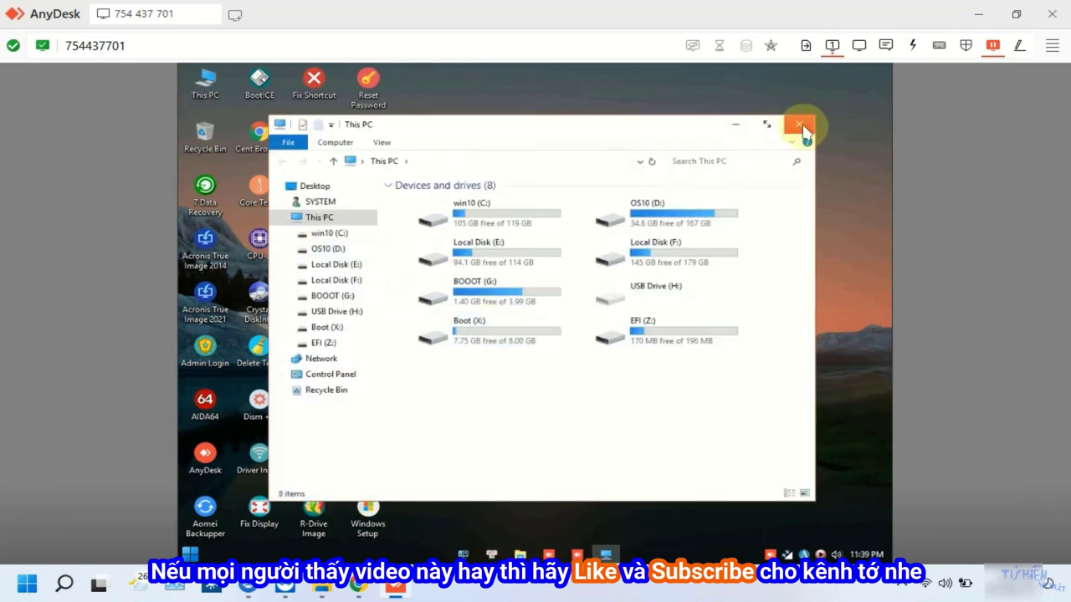
{"action": "left_click", "coordinate": [802, 127]}
{"action": "right_click", "coordinate": [435, 192]}
{"action": "left_click", "coordinate": [544, 262]}
{"action": "right_click", "coordinate": [550, 294]}
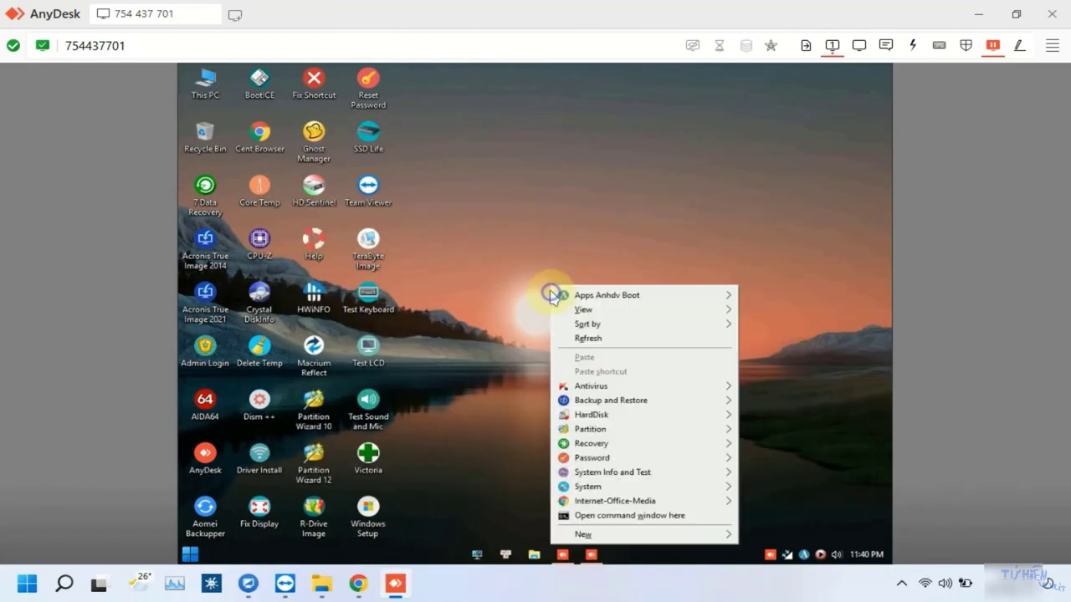
{"action": "left_click", "coordinate": [588, 338]}
{"action": "left_click", "coordinate": [190, 554]}
{"action": "right_click", "coordinate": [667, 215]}
{"action": "left_click", "coordinate": [760, 488]}
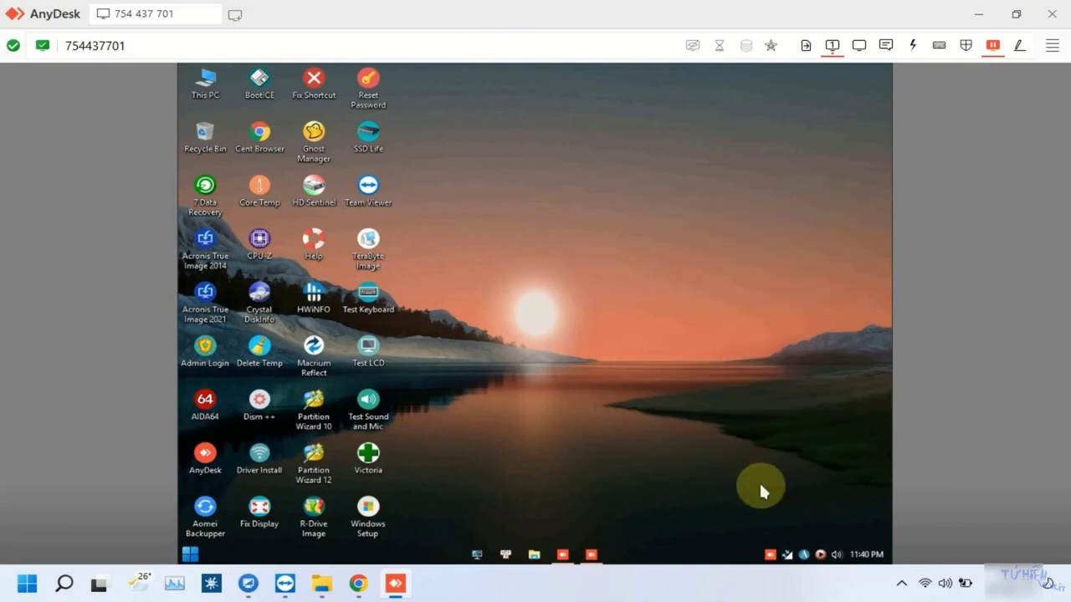
{"action": "left_click", "coordinate": [208, 552]}
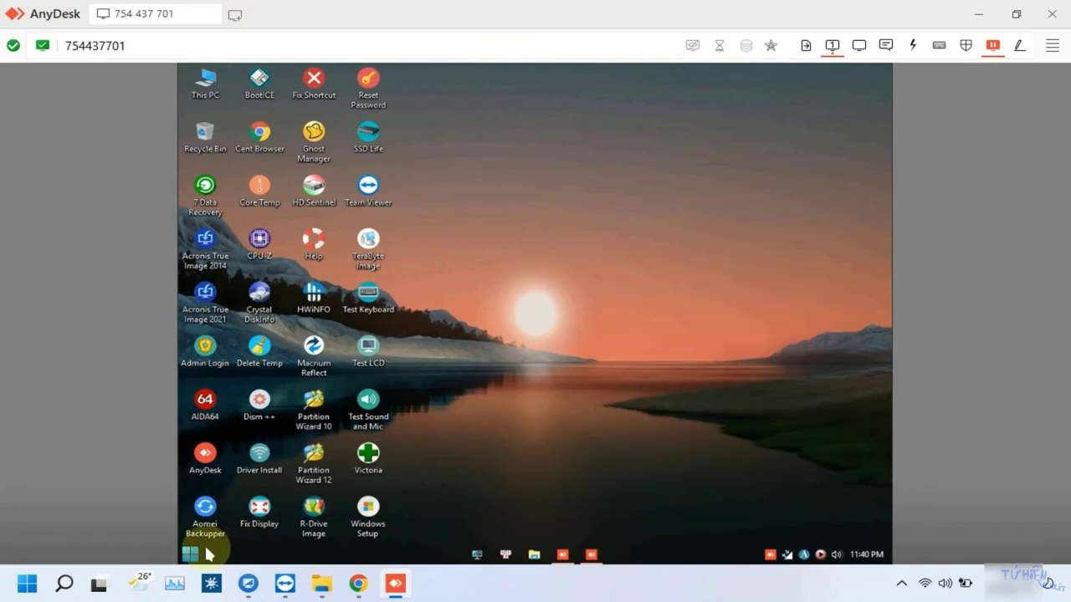
Examine the folders on the win10 (C:) drive from This PC, and close the window.
{"action": "double_click", "coordinate": [201, 82]}
{"action": "double_click", "coordinate": [474, 219]}
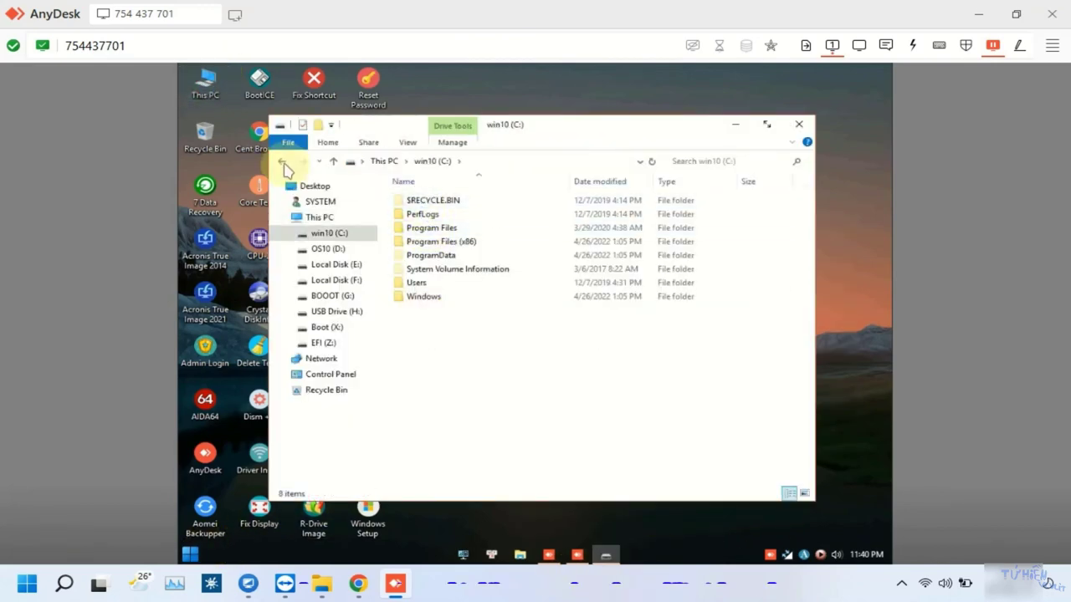
{"action": "left_click", "coordinate": [282, 163]}
{"action": "left_click", "coordinate": [799, 124]}
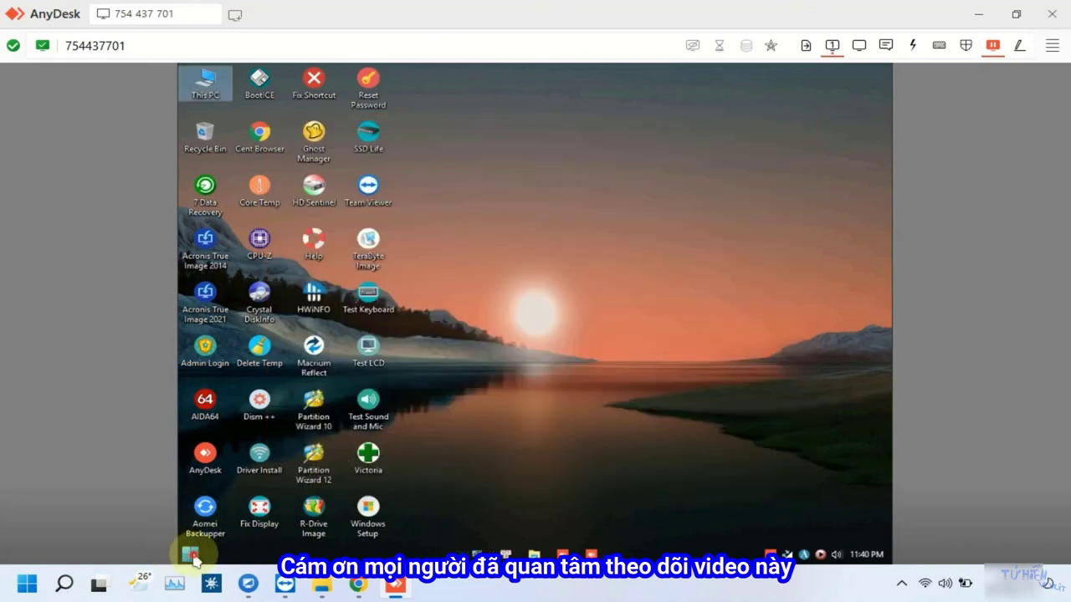
Launch Partition Wizard 12 and queue a FAT32 format of the G: BOOOT partition on Disk 2, keeping its label.
{"action": "left_click", "coordinate": [191, 556]}
{"action": "left_click", "coordinate": [335, 466]}
{"action": "double_click", "coordinate": [316, 467]}
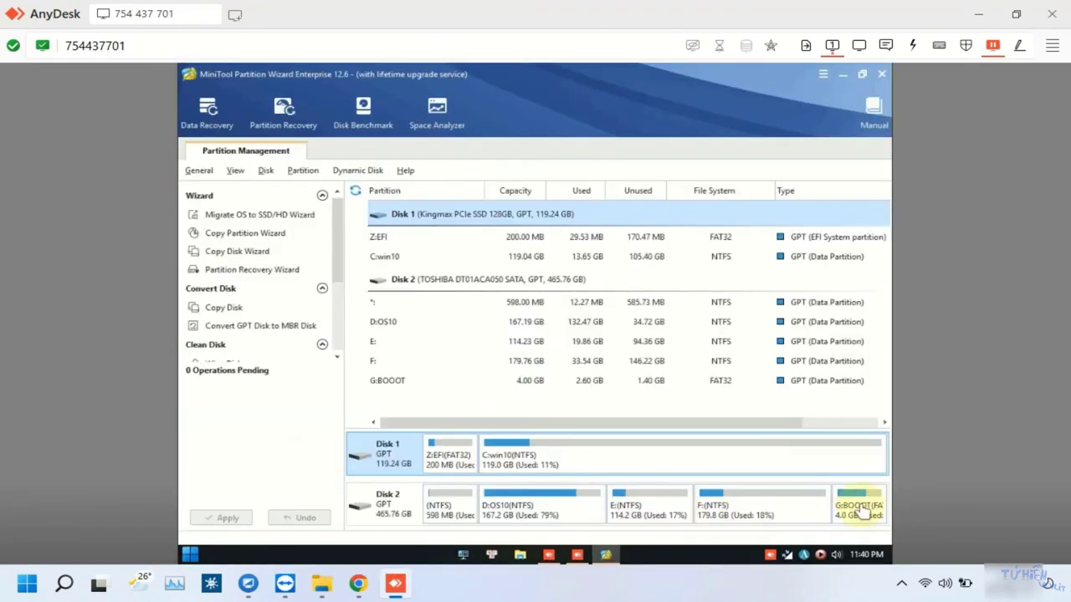
{"action": "right_click", "coordinate": [862, 512]}
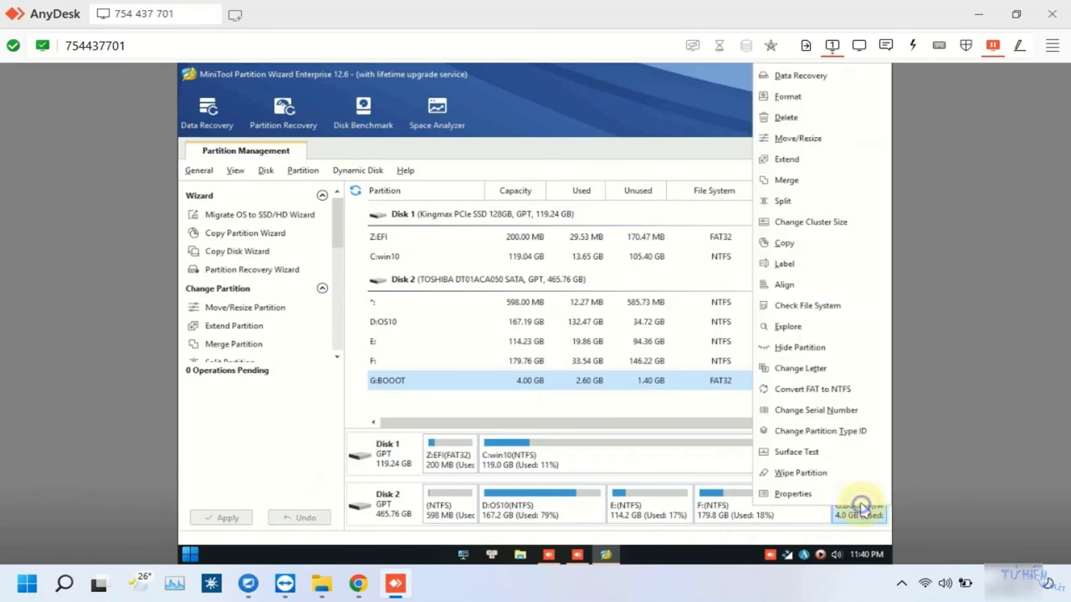
{"action": "left_click", "coordinate": [795, 100]}
{"action": "left_click", "coordinate": [627, 324]}
{"action": "left_click", "coordinate": [586, 354]}
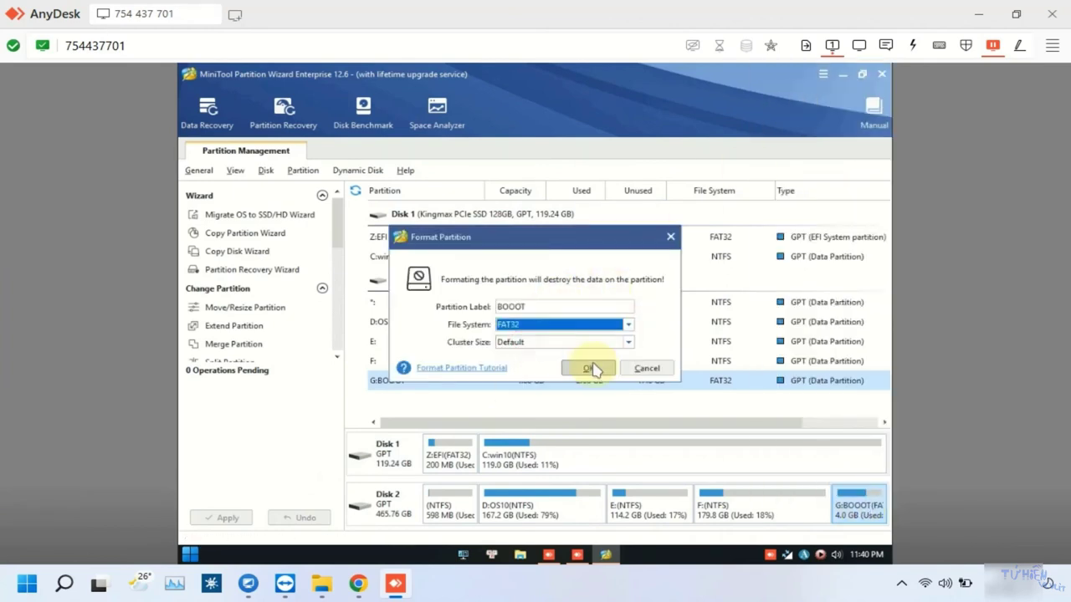
{"action": "left_click", "coordinate": [590, 368]}
Apply the pending format of the BOOOT partition and close Partition Wizard.
{"action": "left_click", "coordinate": [227, 516]}
{"action": "left_click", "coordinate": [515, 343]}
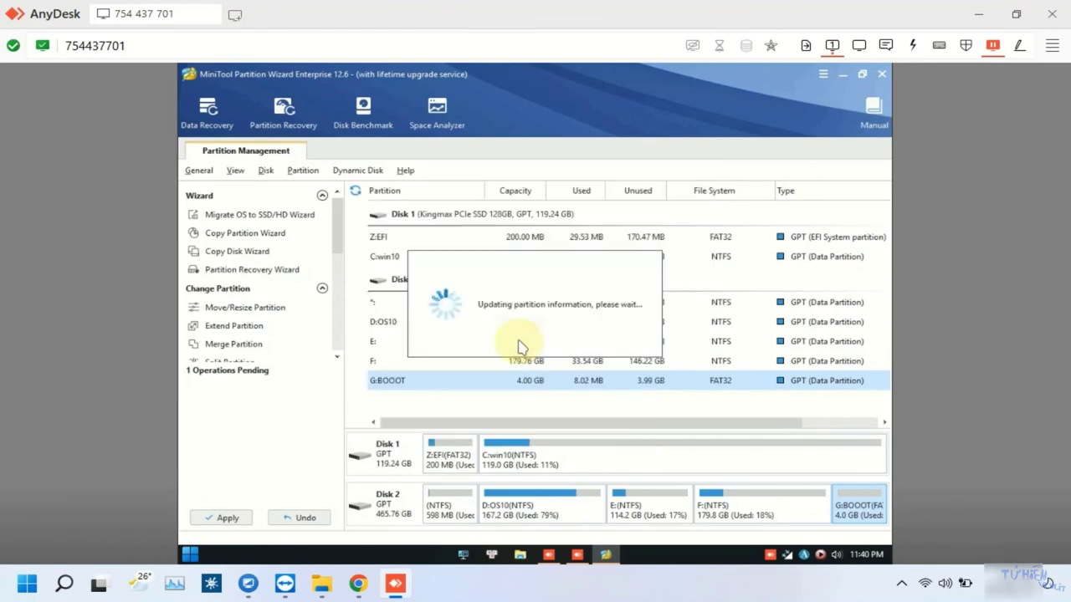
{"action": "left_click", "coordinate": [527, 333]}
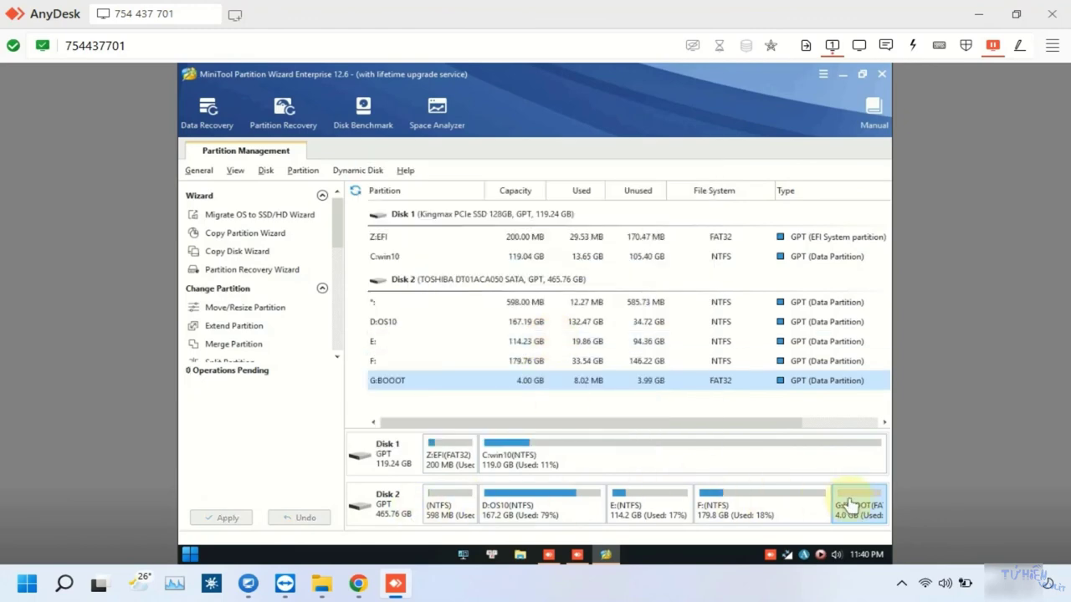
{"action": "left_click", "coordinate": [882, 74]}
{"action": "left_click", "coordinate": [516, 331]}
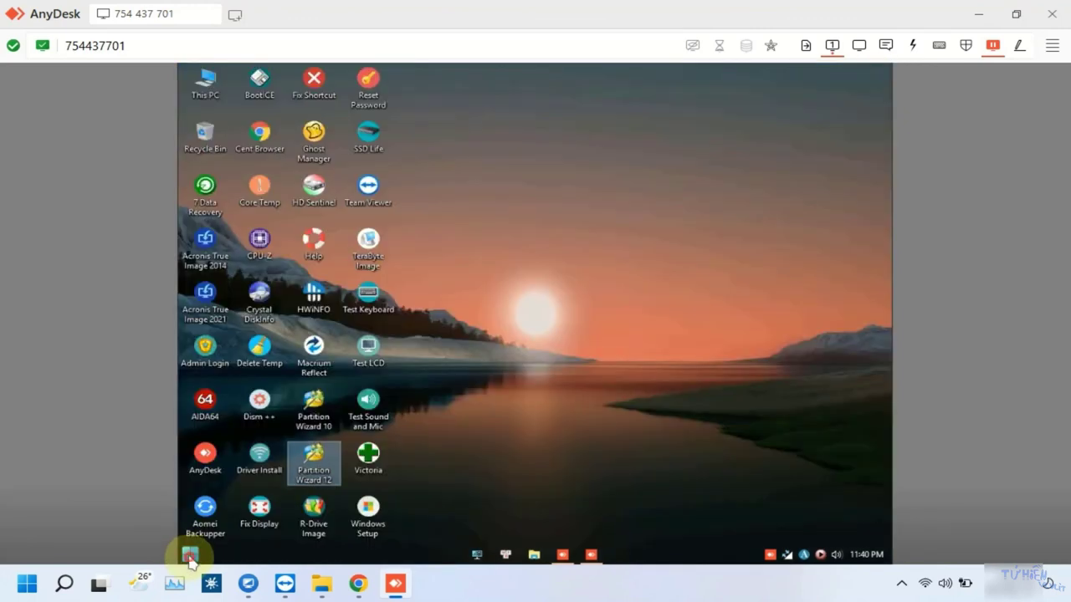